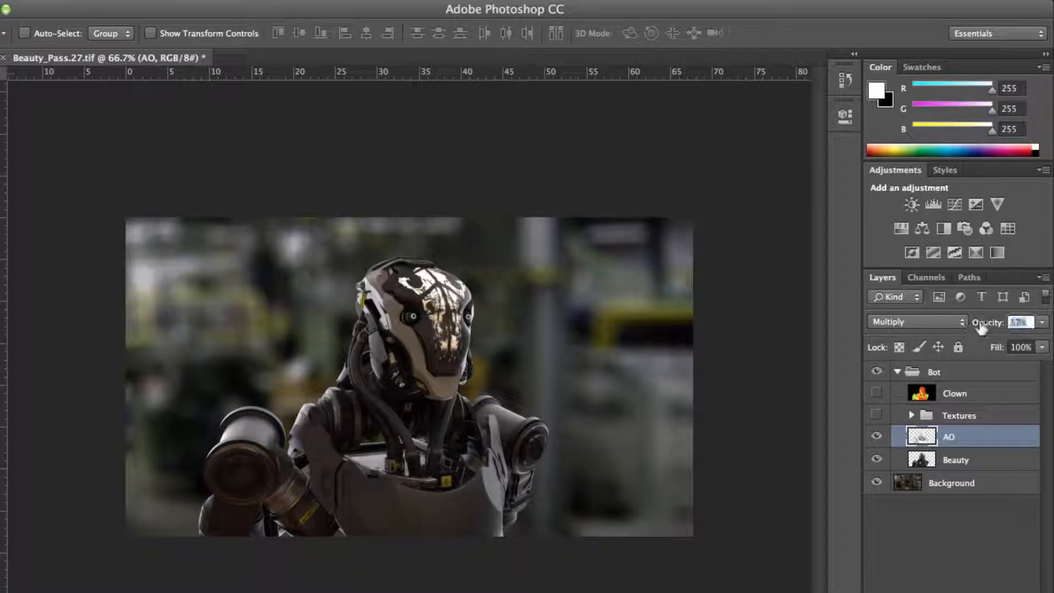
Compare the image with and without the AO layer and fine-tune the layer's opacity
click(876, 437)
click(877, 436)
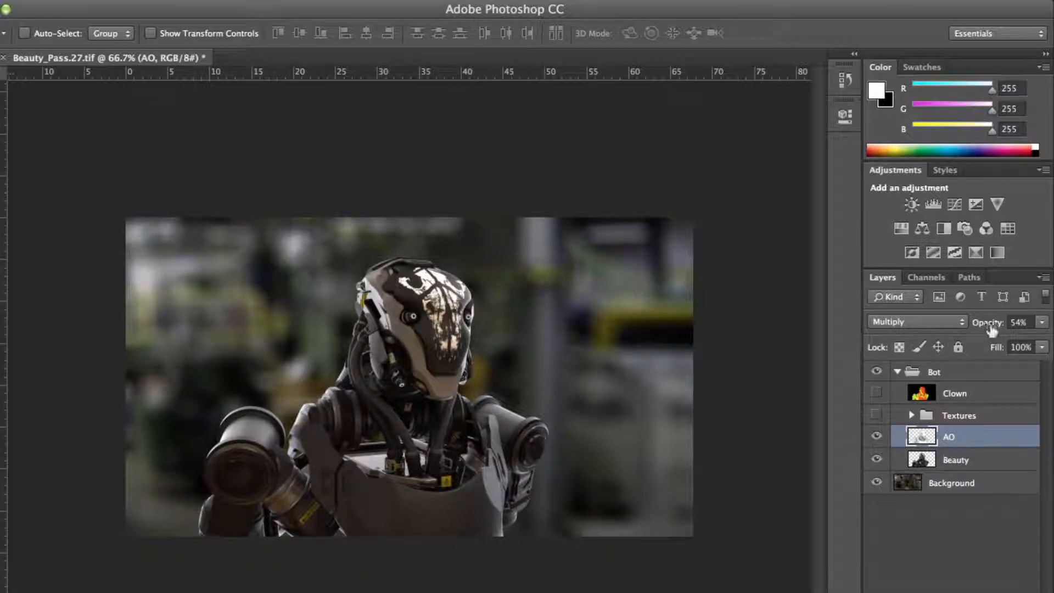
drag(988, 327, 984, 330)
Move the AO layer above the Textures group and select the group
drag(954, 439, 938, 423)
click(960, 441)
click(928, 438)
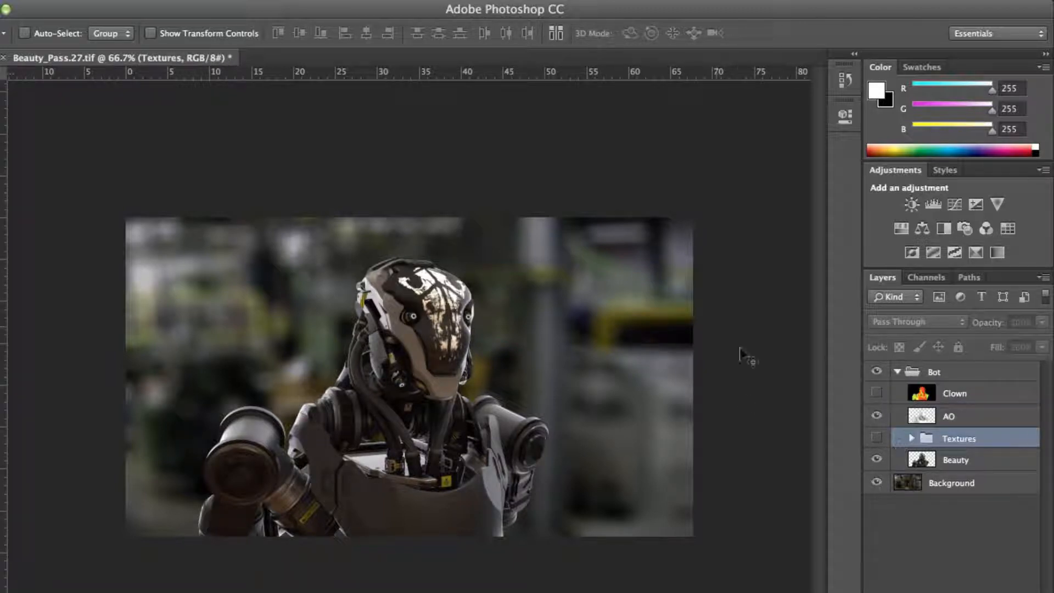
Show and expand the Textures group at 100% view, and hide its Layers 4 through 11
key(super+plus)
key(super+plus)
key(super+minus)
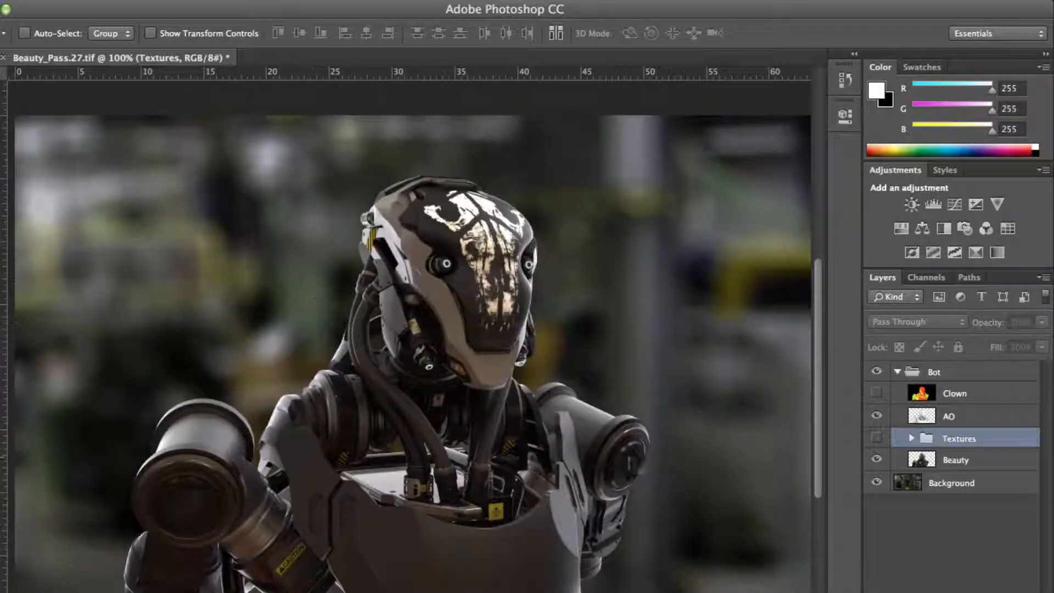
click(910, 439)
click(876, 438)
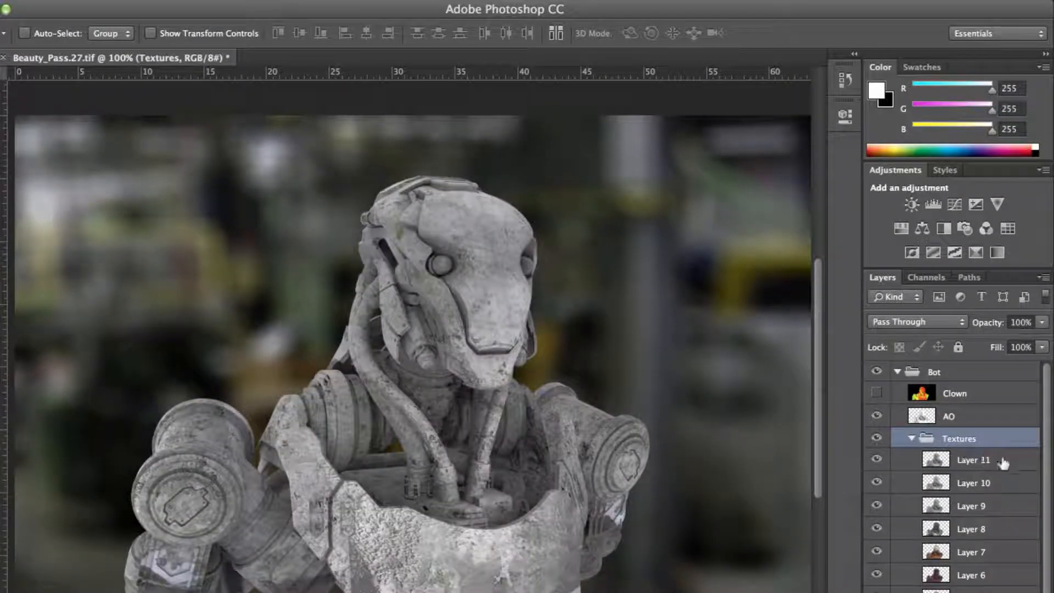
drag(1045, 524, 1043, 547)
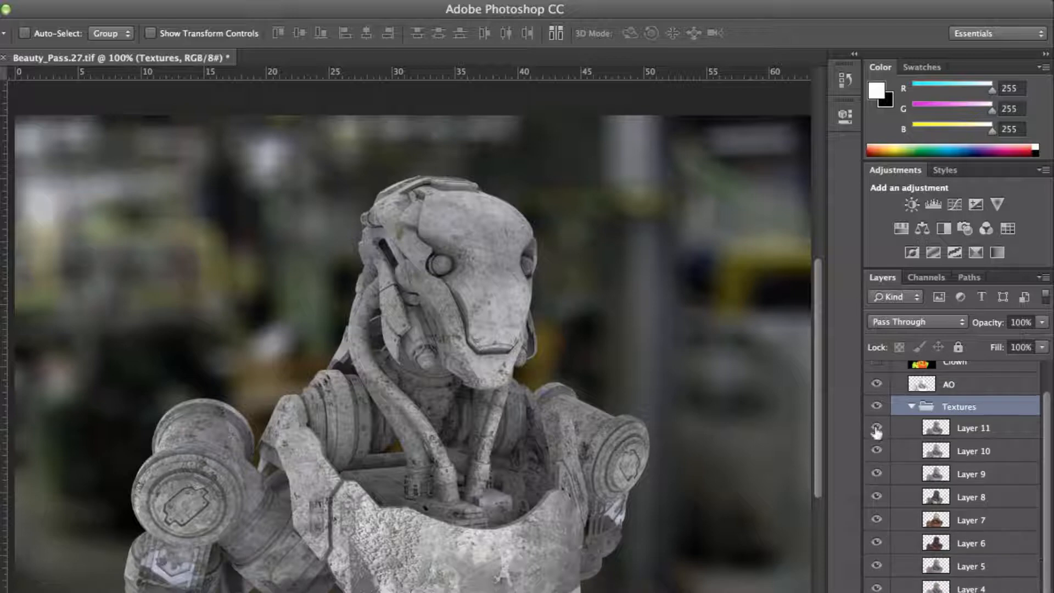
click(880, 585)
Try Dissolve, Darken and other blend modes on Layer 3, and settle on Multiply at 17% opacity
click(958, 592)
click(881, 324)
click(891, 332)
click(883, 322)
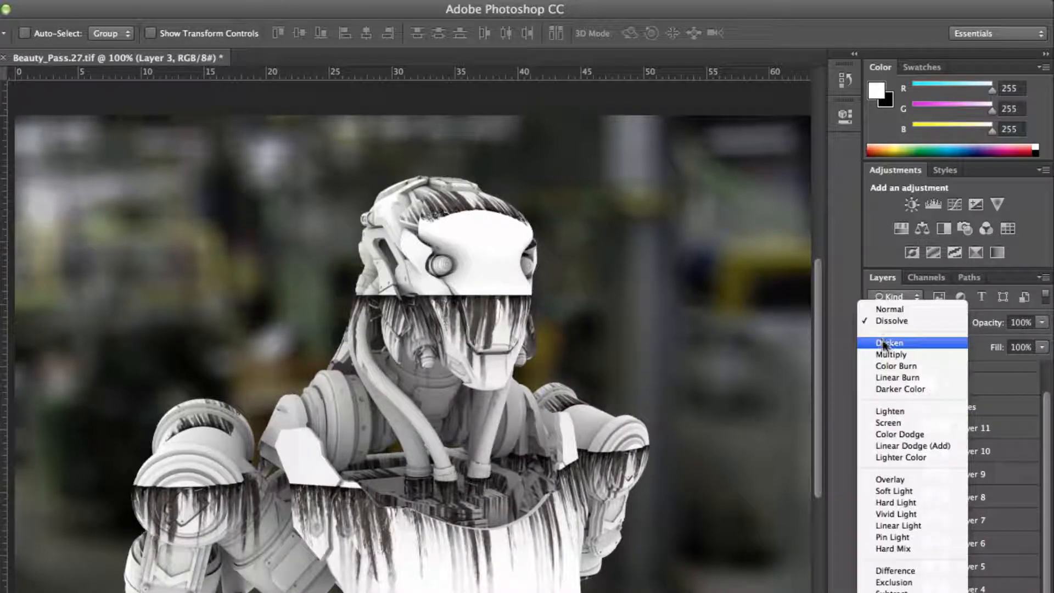
click(884, 343)
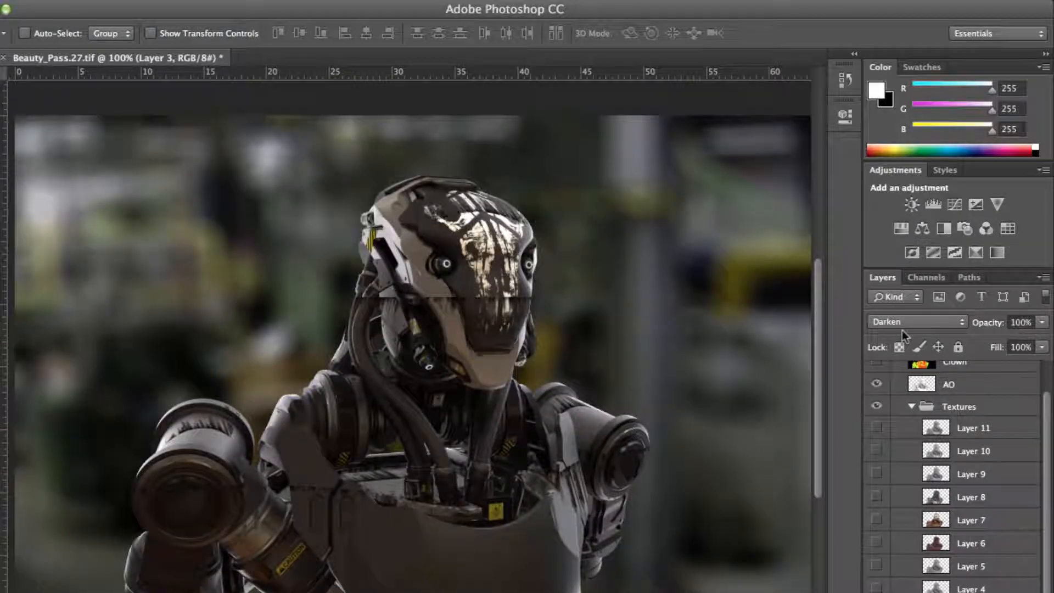
click(901, 330)
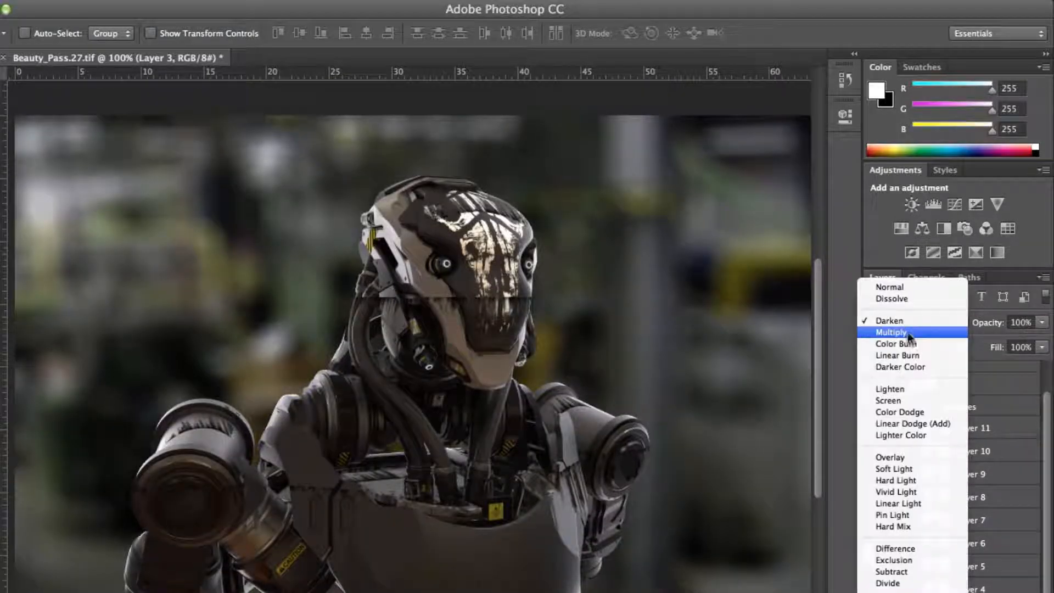
click(908, 321)
click(911, 318)
click(895, 446)
click(910, 322)
click(892, 199)
mouse_move(986, 327)
mouse_down()
mouse_move(920, 323)
mouse_move(981, 325)
mouse_up()
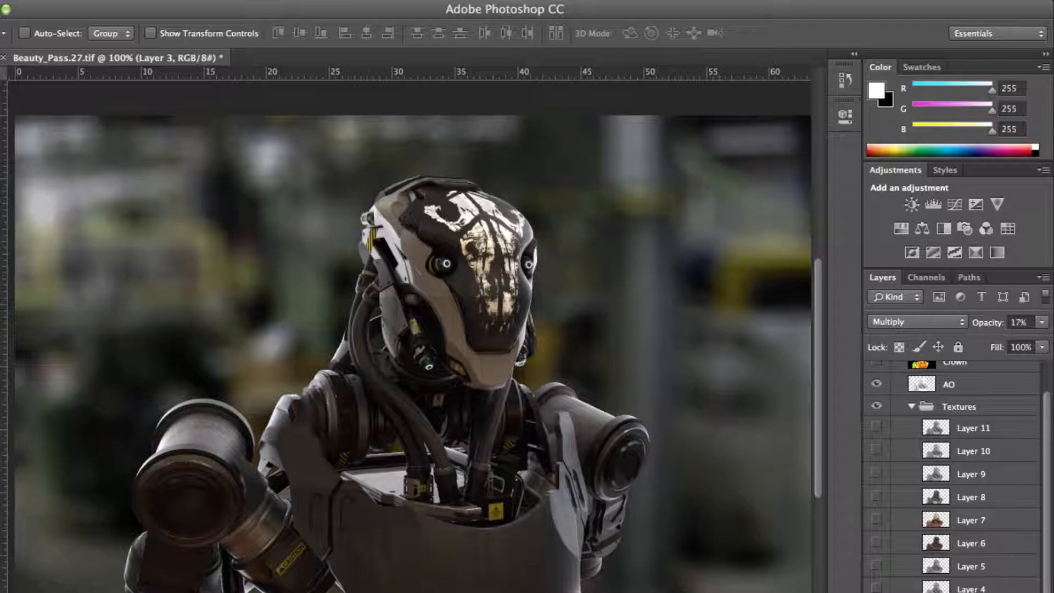
Add a layer mask to Layer 3 and paint out parts of its texture in black with a brush up to 250 px
key(super+backslash)
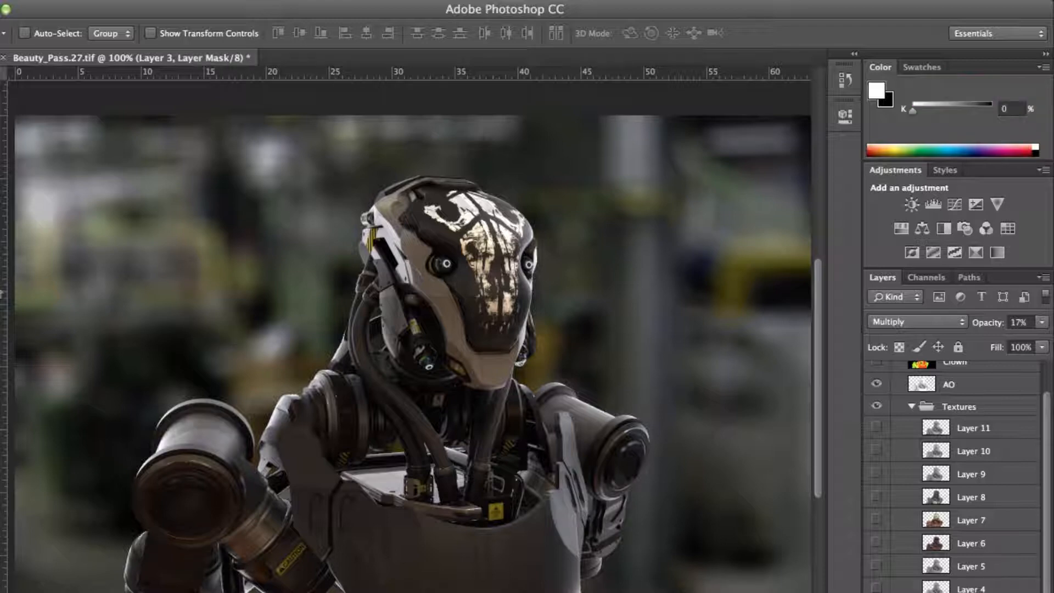
click(3, 242)
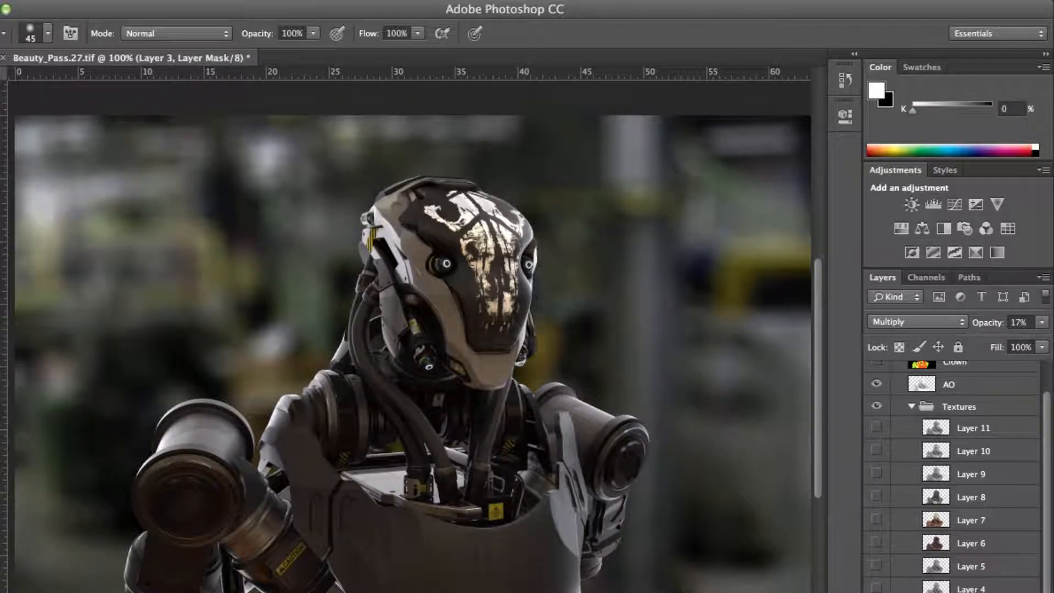
key(x)
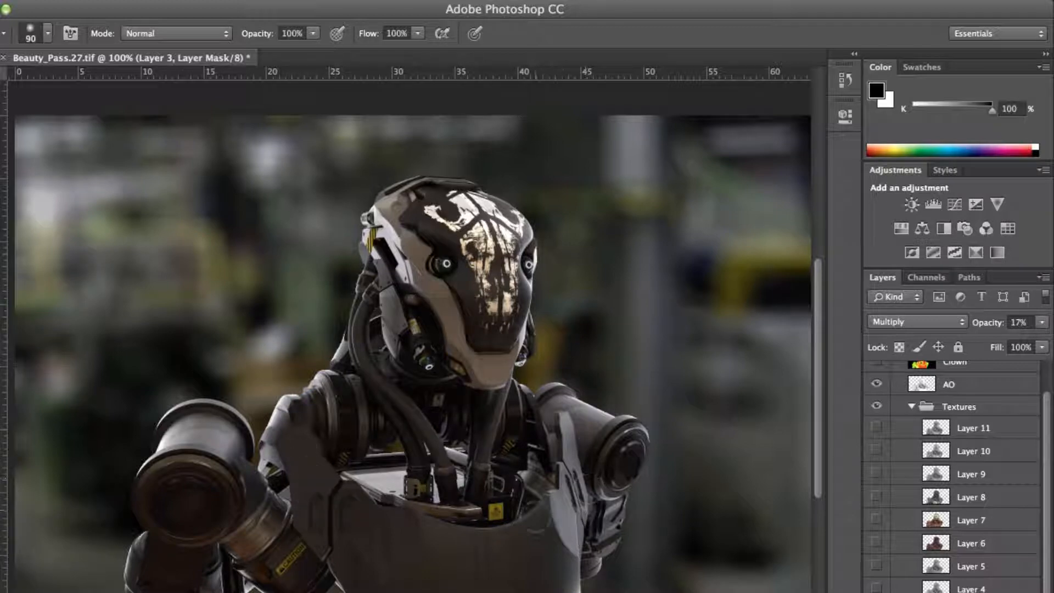
right_click(340, 285)
double_click(366, 405)
key(bracketright)
key(bracketright)
key(bracketright)
key(bracketright)
key(bracketright)
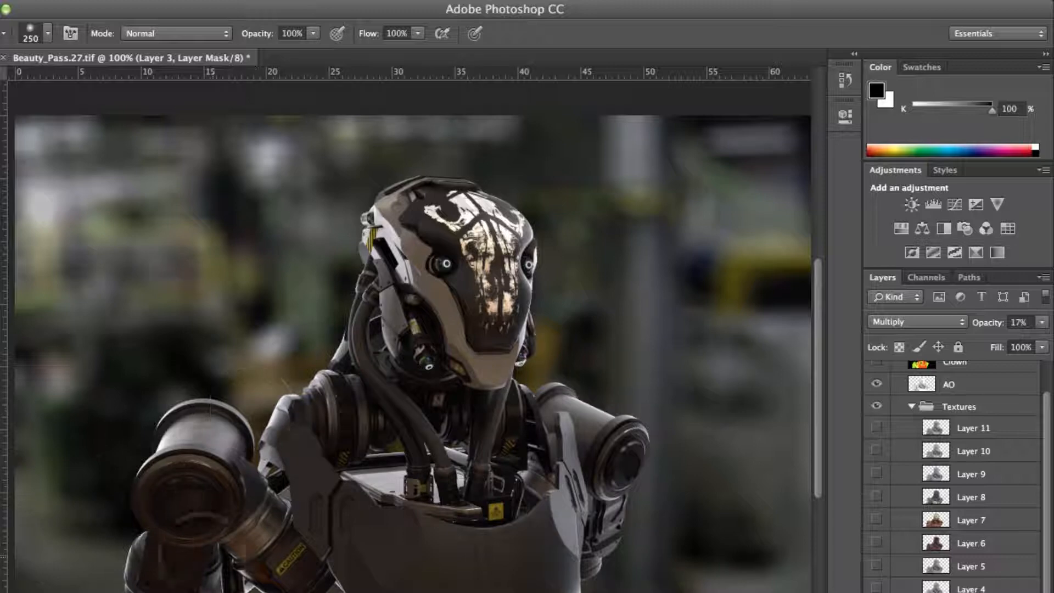
Show Layer 4, test darkening blend modes such as Color Burn, and set it to Overlay at 58% opacity
click(970, 587)
click(876, 587)
click(913, 322)
click(889, 351)
click(900, 322)
click(895, 343)
click(897, 321)
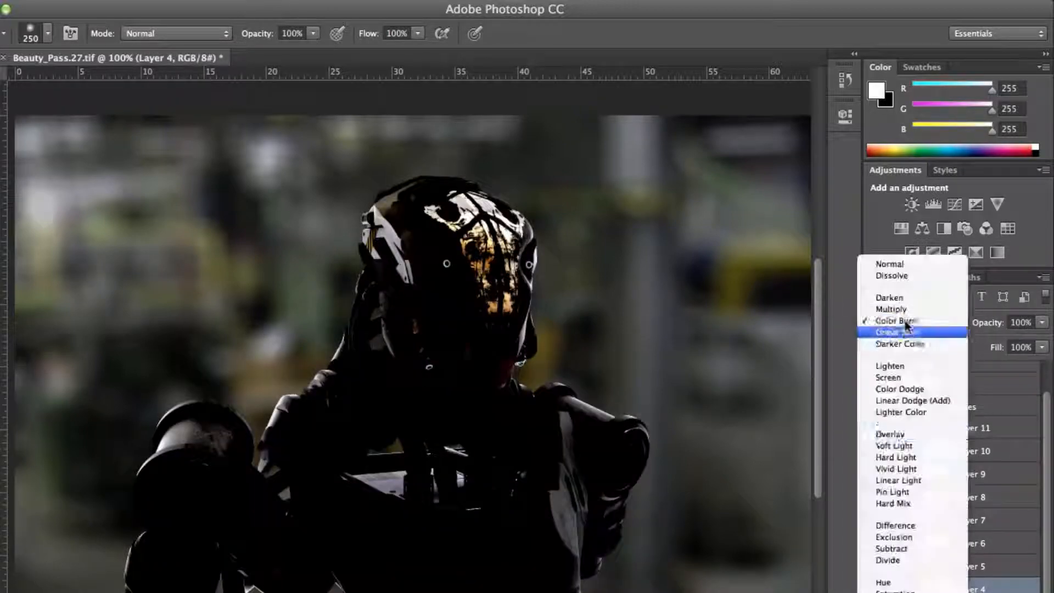
click(903, 435)
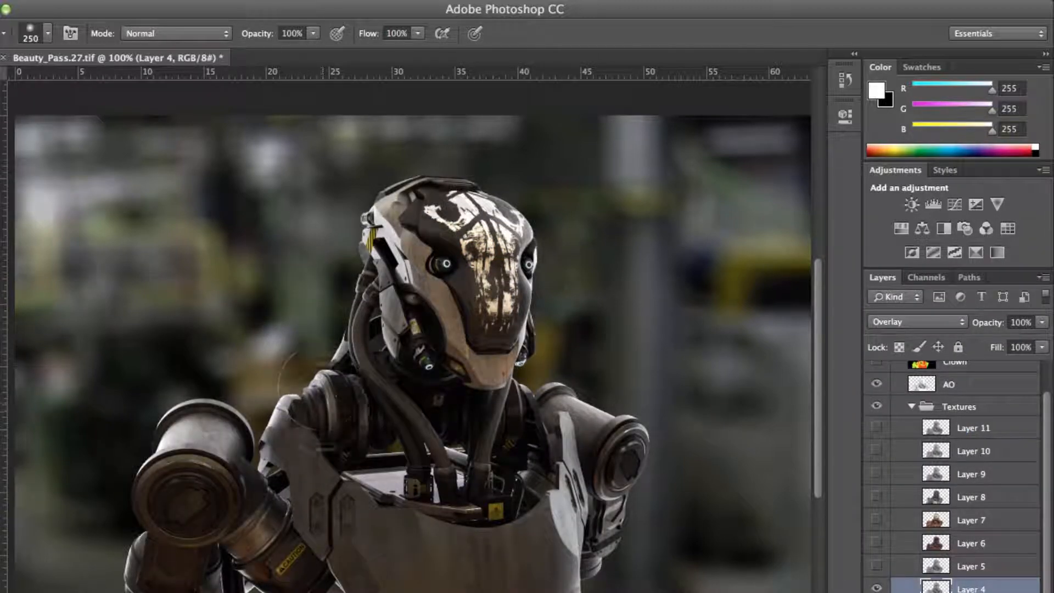
drag(969, 325, 988, 325)
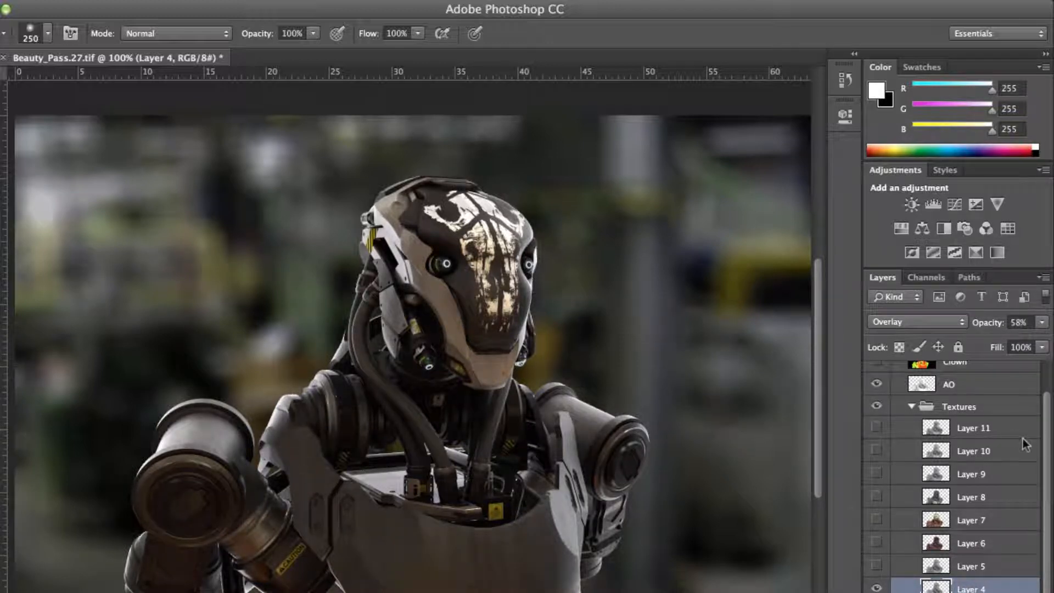
Show the Clown layer at 36% opacity, select the shoulder parts by colour with the Magic Wand, and hide the layer
scroll(1025, 445, up, 2)
click(876, 392)
click(957, 393)
drag(978, 326, 967, 327)
key(w)
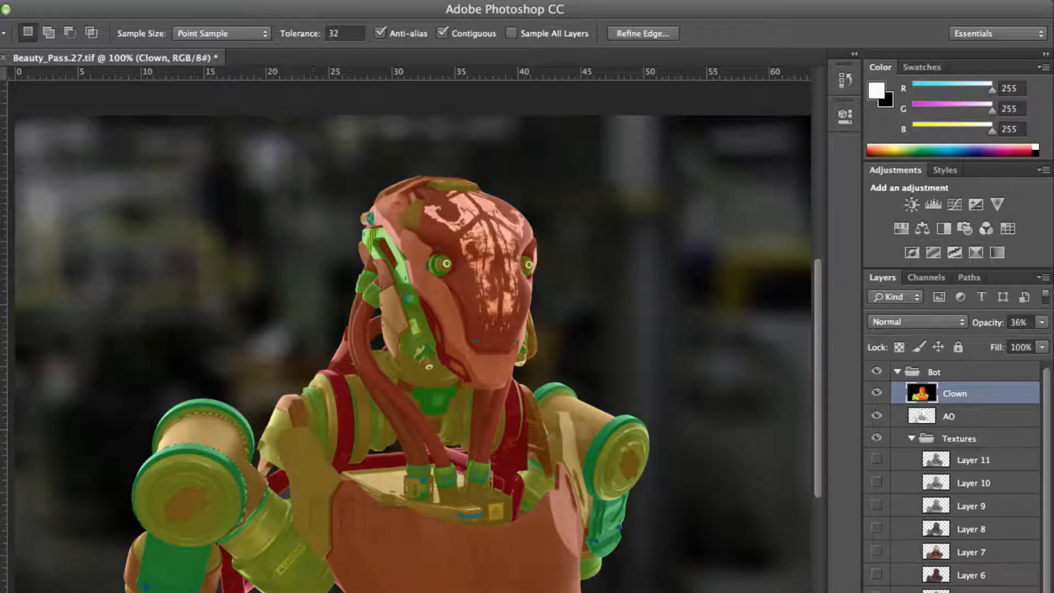
click(877, 393)
Try masking Layer 4 with the current selection, and undo it
click(941, 592)
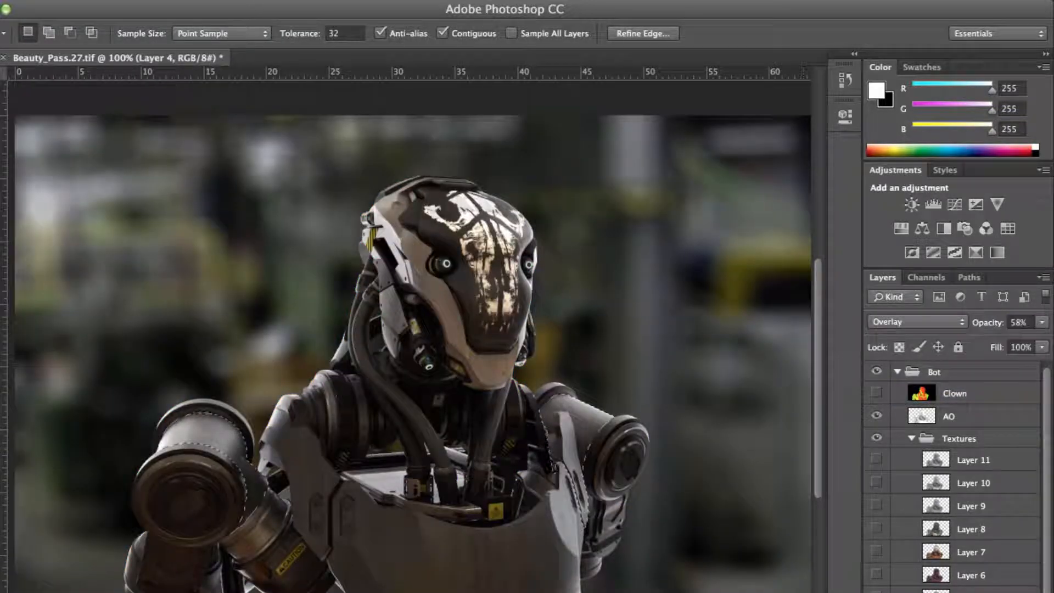
click(935, 592)
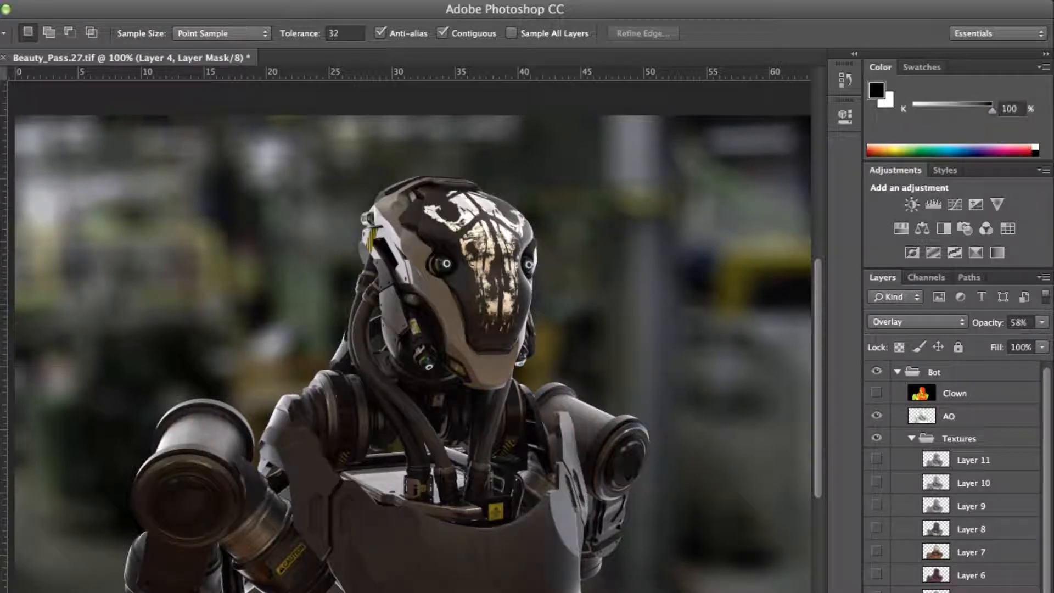
key(super+z)
Invert the selection, mask Layer 4 with it, and fine-tune the layer's opacity
right_click(213, 438)
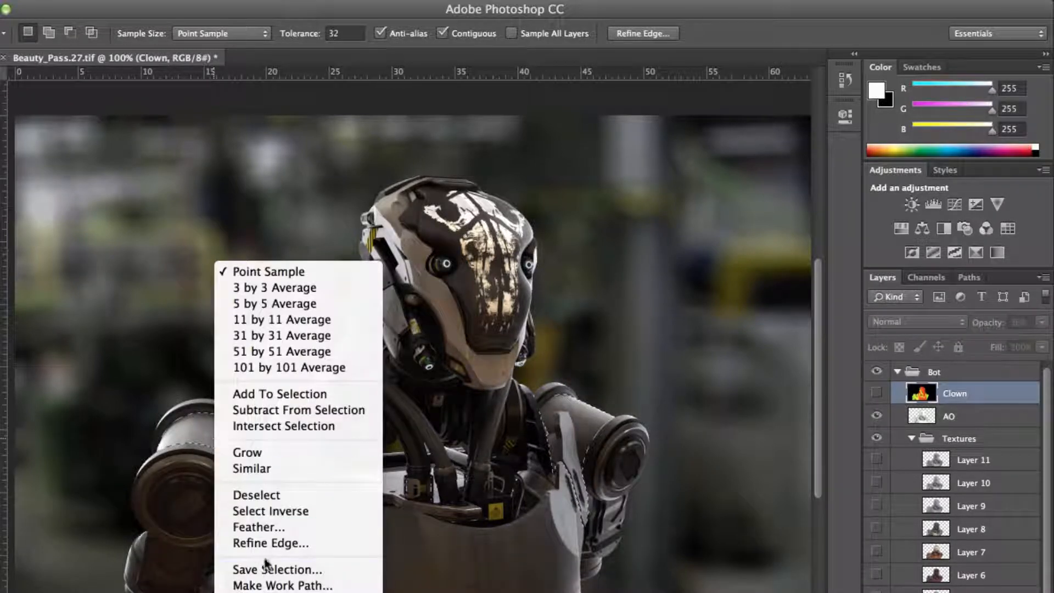
click(271, 510)
click(982, 590)
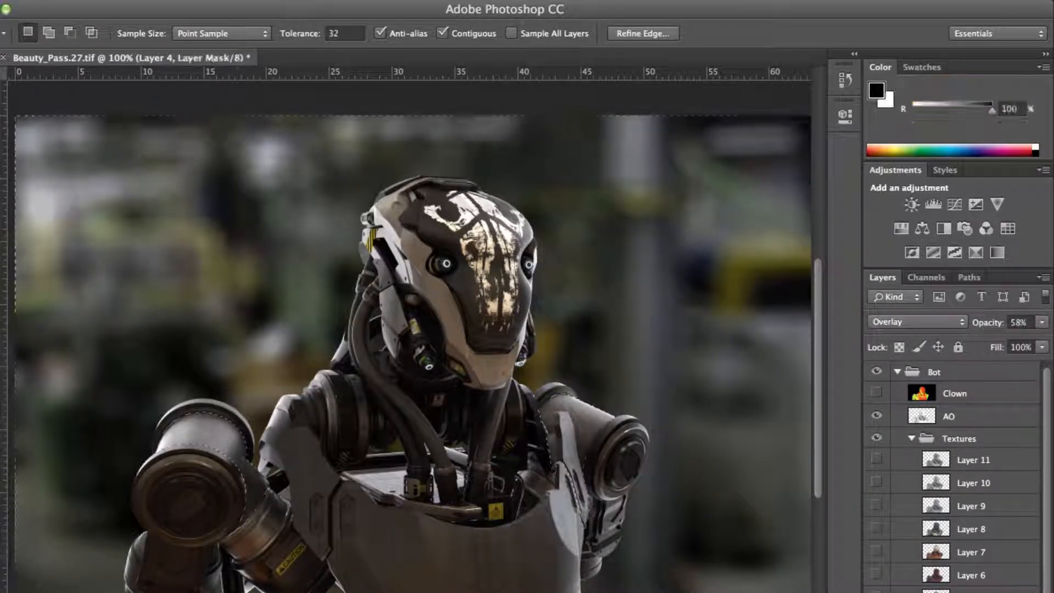
drag(990, 324, 986, 323)
Show Layer 5 and set its blend mode to Overlay with 64% opacity
click(961, 590)
click(877, 591)
click(915, 322)
click(915, 354)
click(915, 324)
click(889, 457)
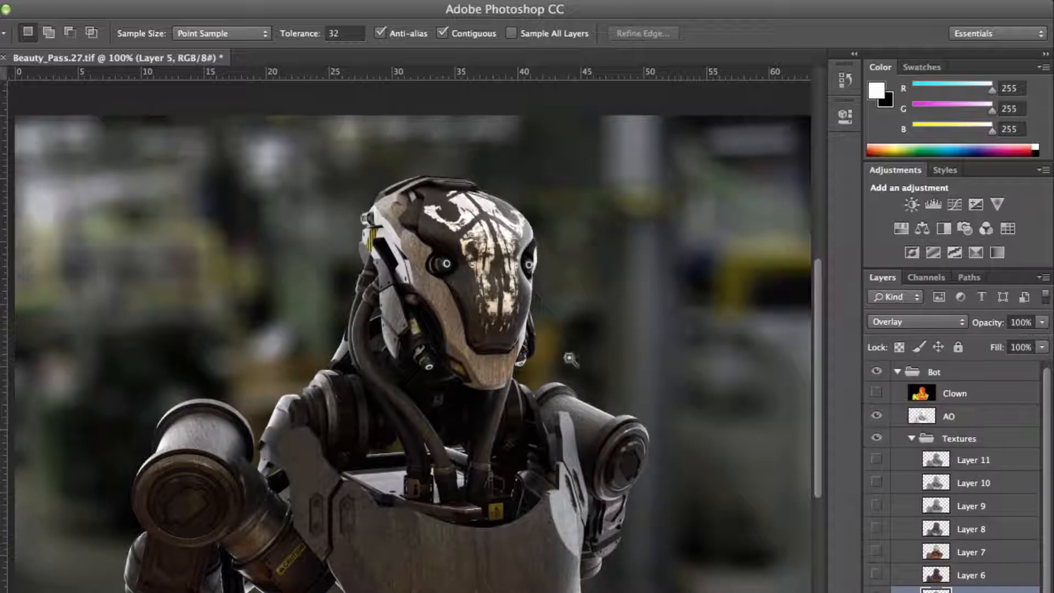
drag(988, 324, 983, 326)
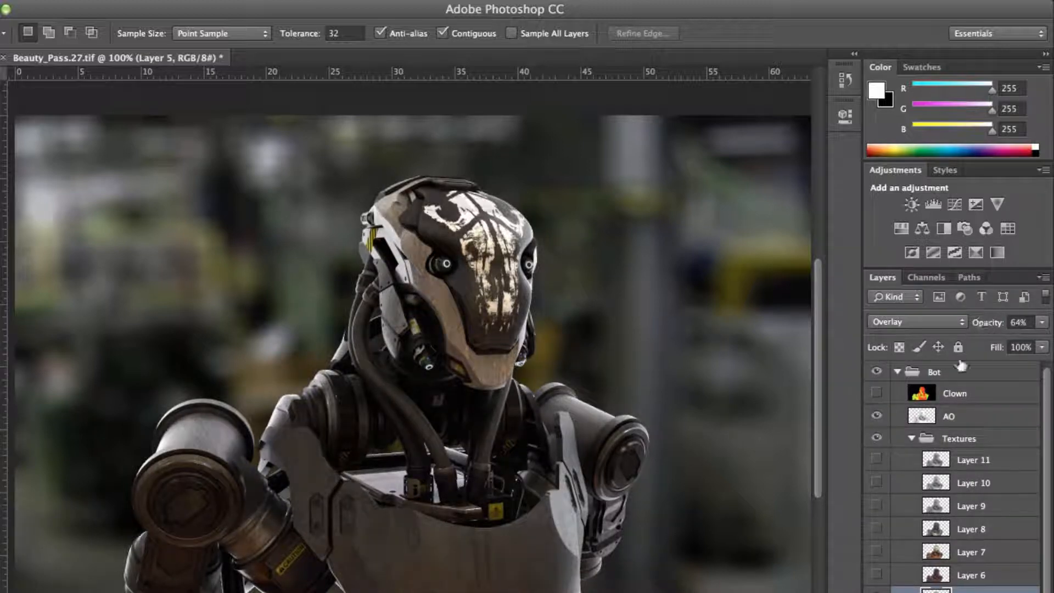
Show the Clown layer and build up a Magic Wand selection of the neck, chest and shoulder colour areas
click(956, 393)
click(876, 392)
click(456, 360)
shift+click(433, 531)
shift+click(554, 451)
shift+click(228, 465)
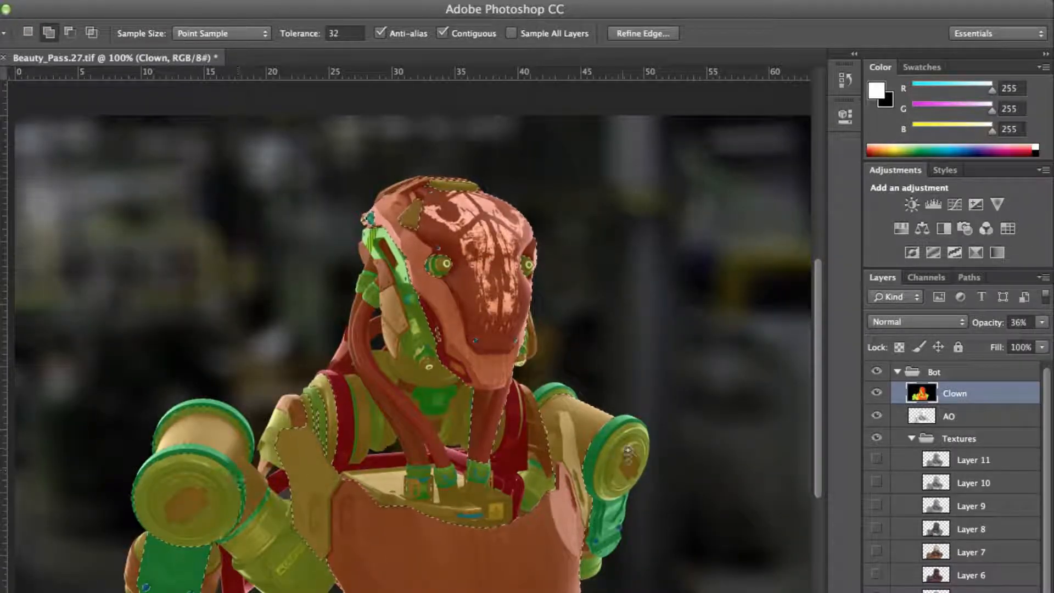
shift+click(288, 409)
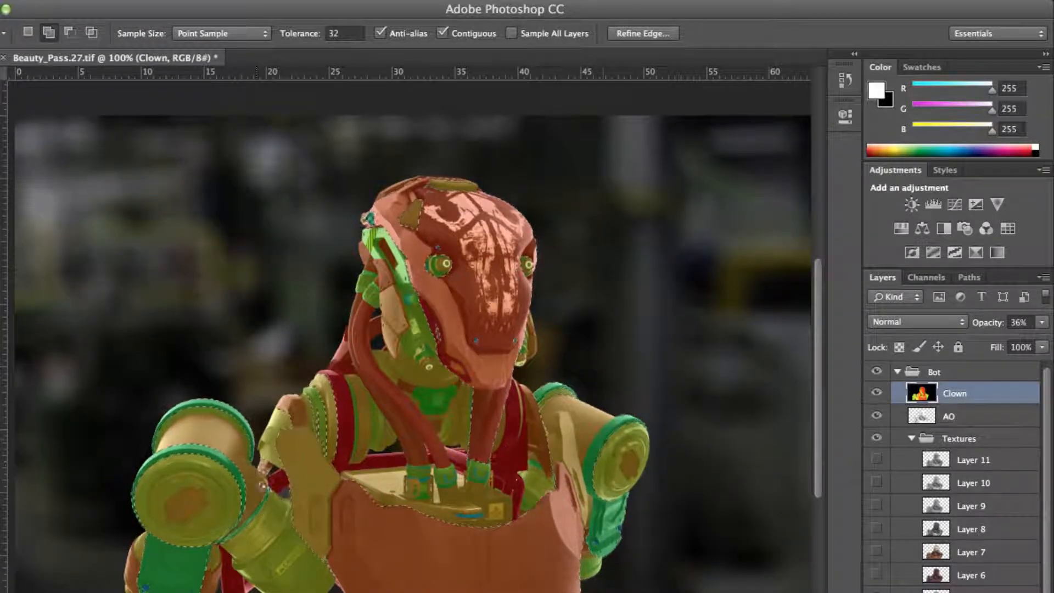
Hide the Clown layer, invert the selection, and add it as a layer mask on Layer 5
click(877, 393)
right_click(493, 248)
click(554, 505)
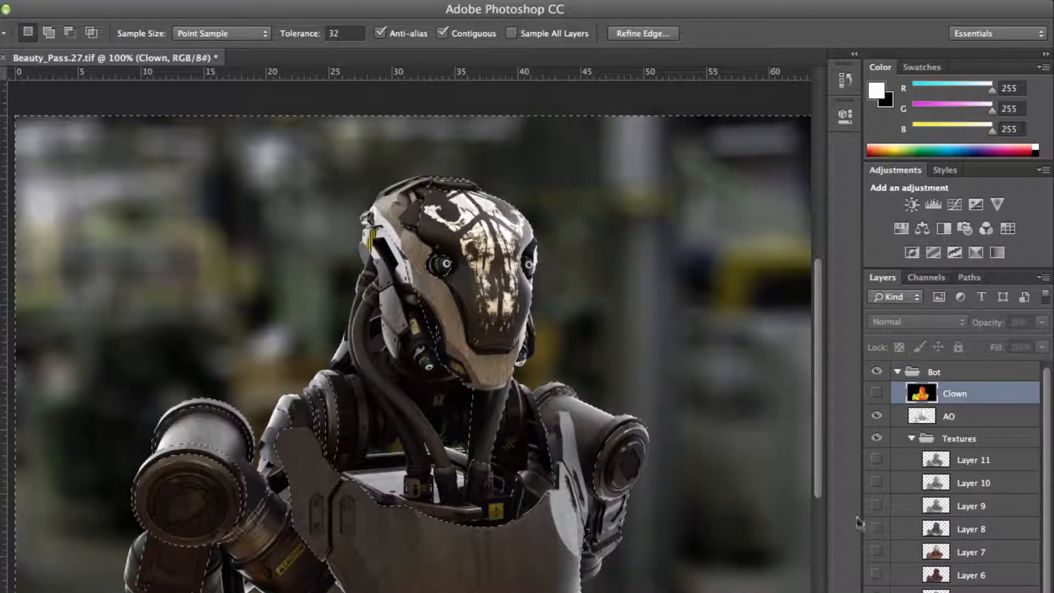
click(966, 591)
click(938, 592)
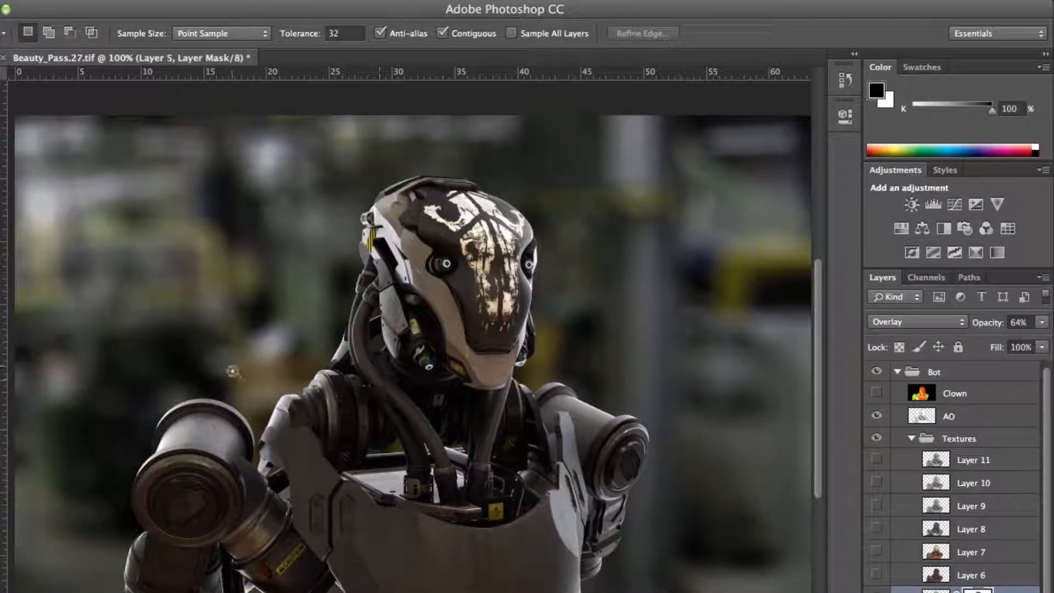
Refine the Layer 5 mask by painting in black and white with brush sizes between 80 and 175 px
key(b)
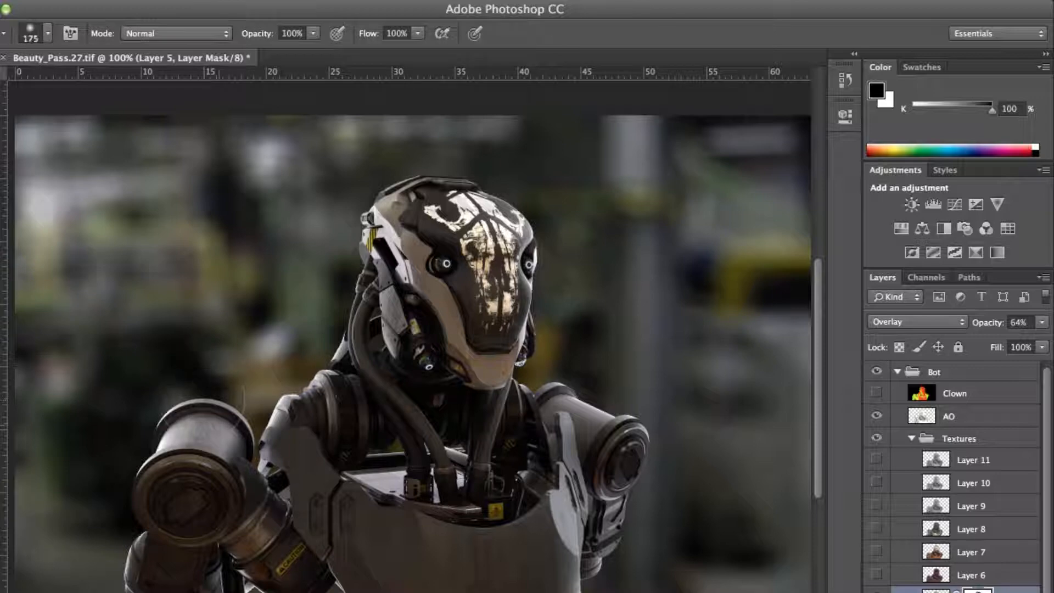
key(bracketleft)
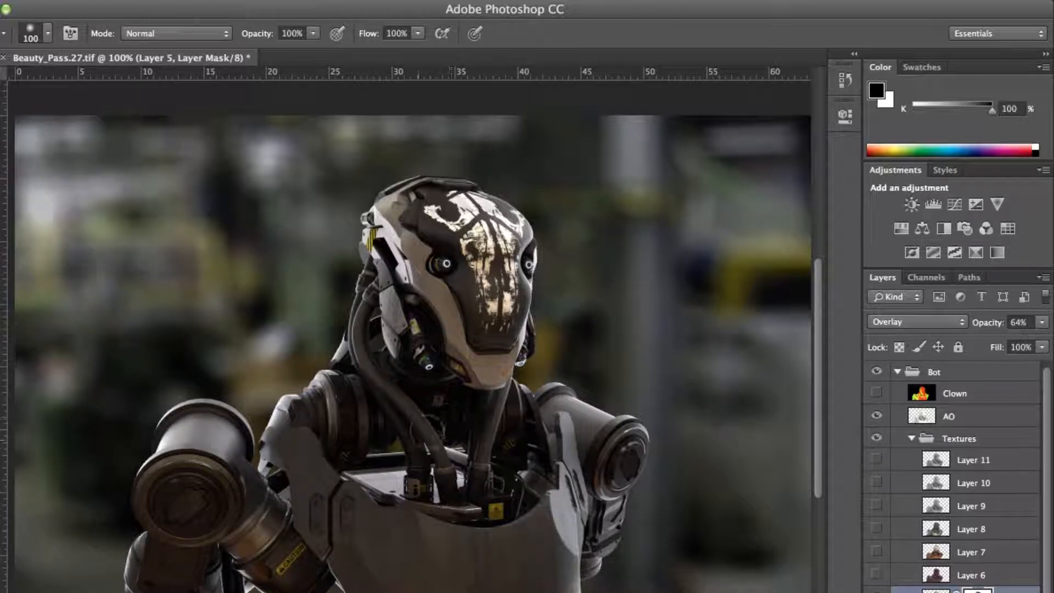
key(x)
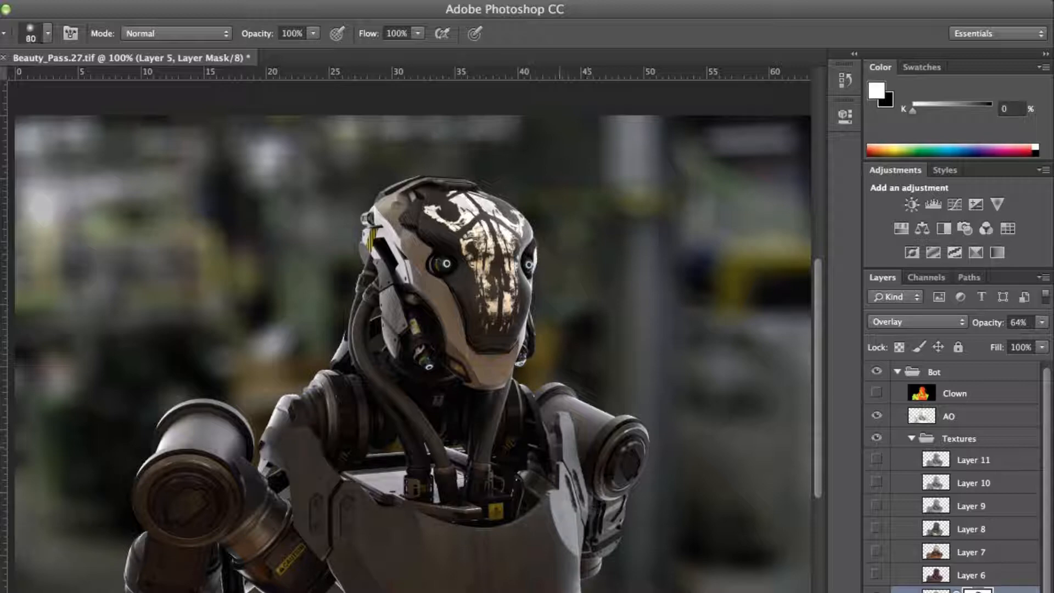
key(bracketright)
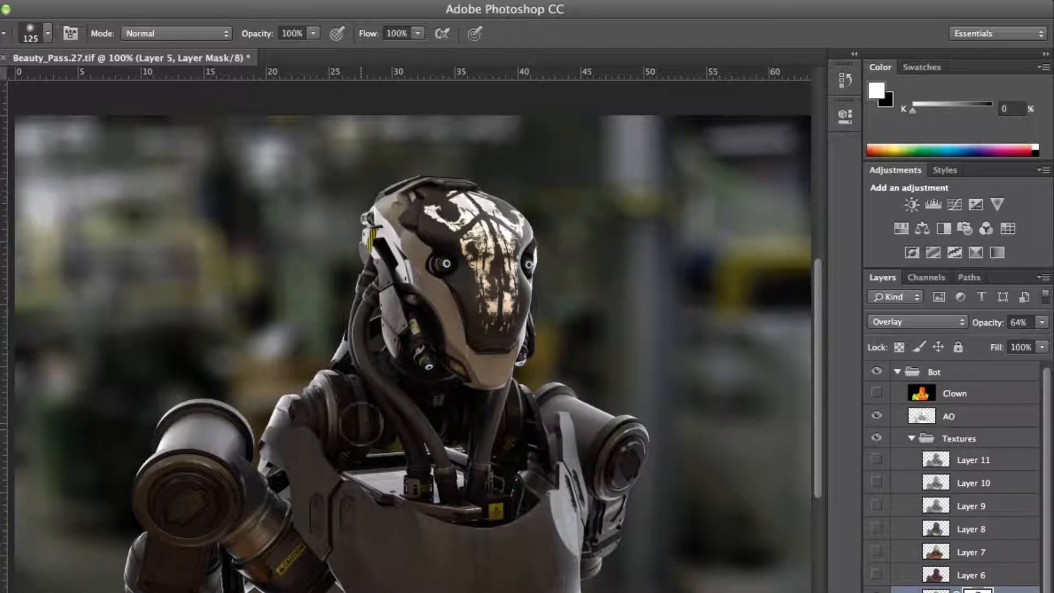
Set Layer 5's opacity to 86% and compare the image with and without the layer
drag(986, 331, 1002, 331)
click(876, 591)
click(875, 591)
click(875, 590)
click(875, 590)
click(875, 590)
click(876, 590)
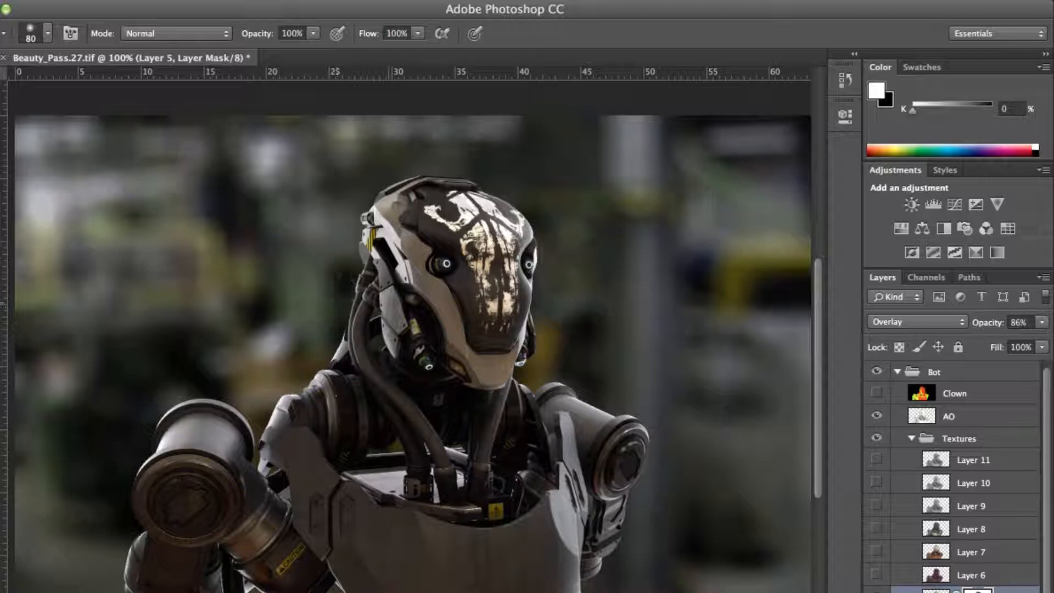
click(876, 590)
click(876, 591)
Touch up the Layer 5 mask in black with an 80 to 150 px brush, comparing before and after
key(x)
click(875, 591)
click(876, 590)
click(876, 590)
click(876, 591)
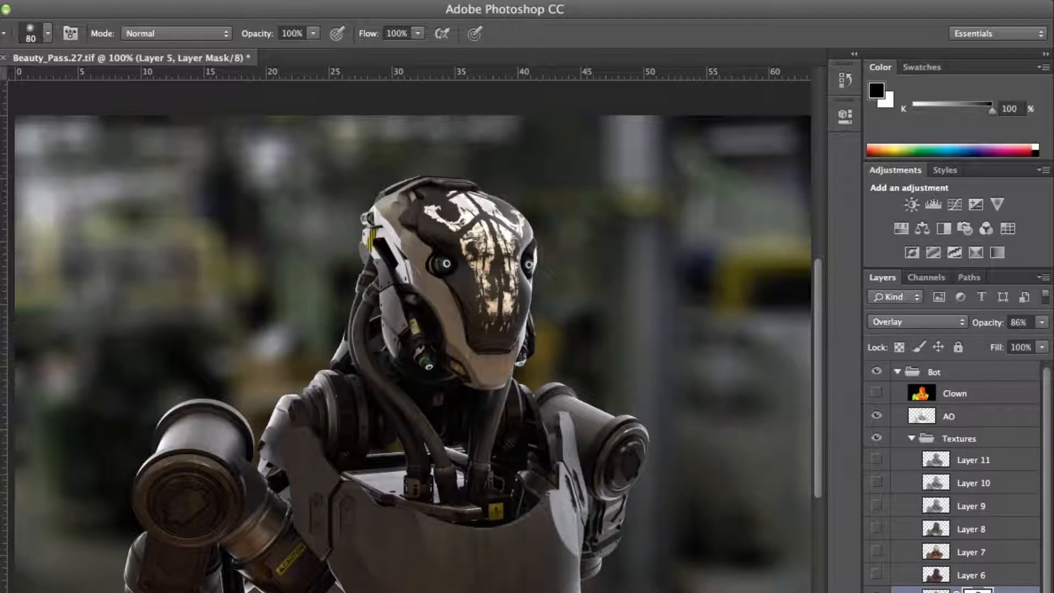
key(super+z)
key(super+z)
key(bracketright)
key(bracketright)
key(bracketright)
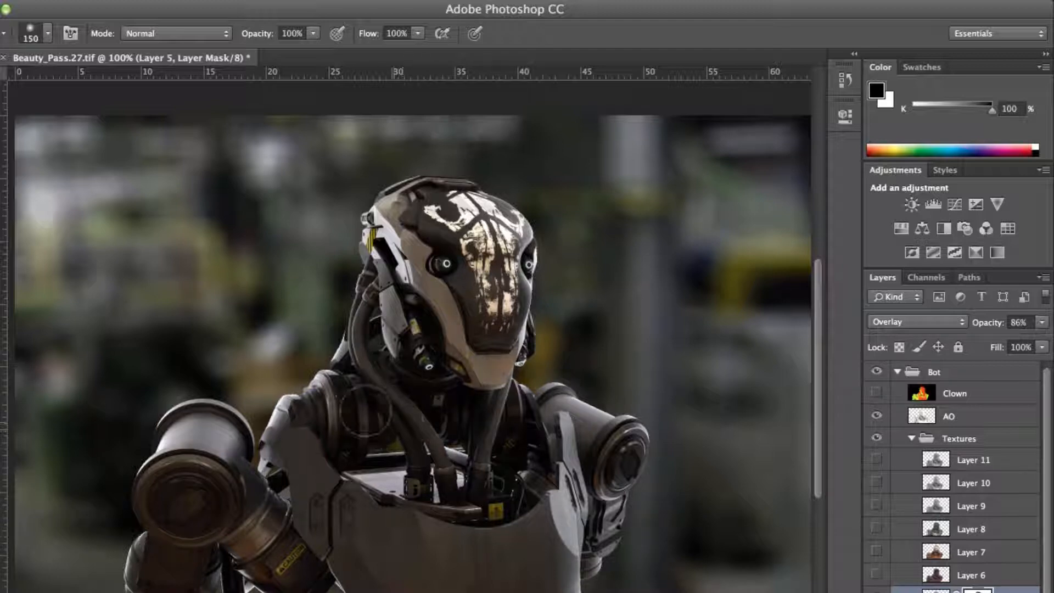
key(super+z)
key(super+z)
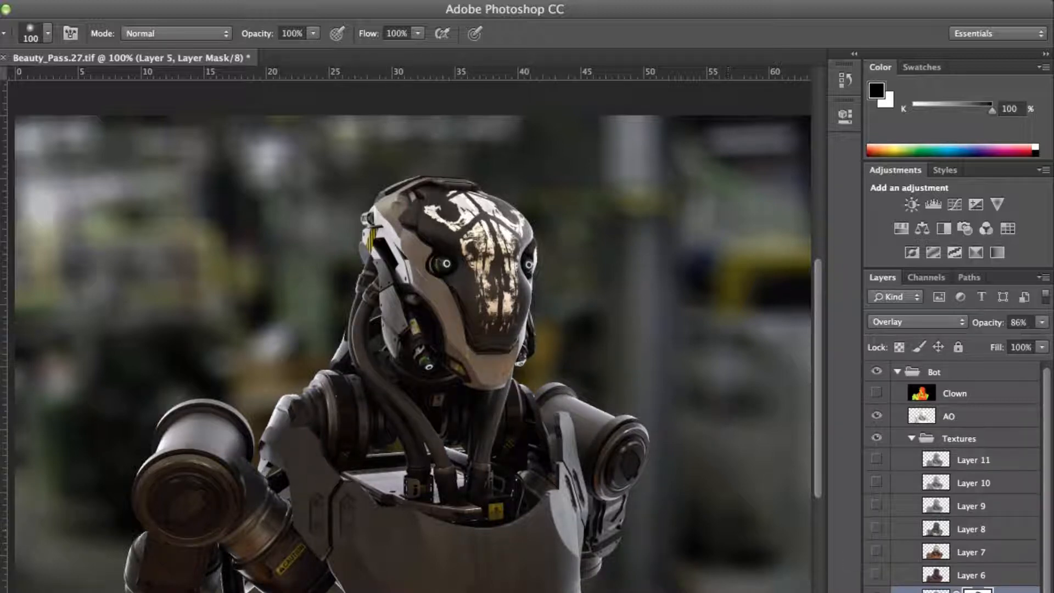
Touch up the Layer 5 mask over the robot's face and lower the layer's opacity to 77%
mouse_move(483, 297)
mouse_down()
mouse_move(516, 298)
mouse_move(496, 225)
mouse_move(507, 223)
mouse_up()
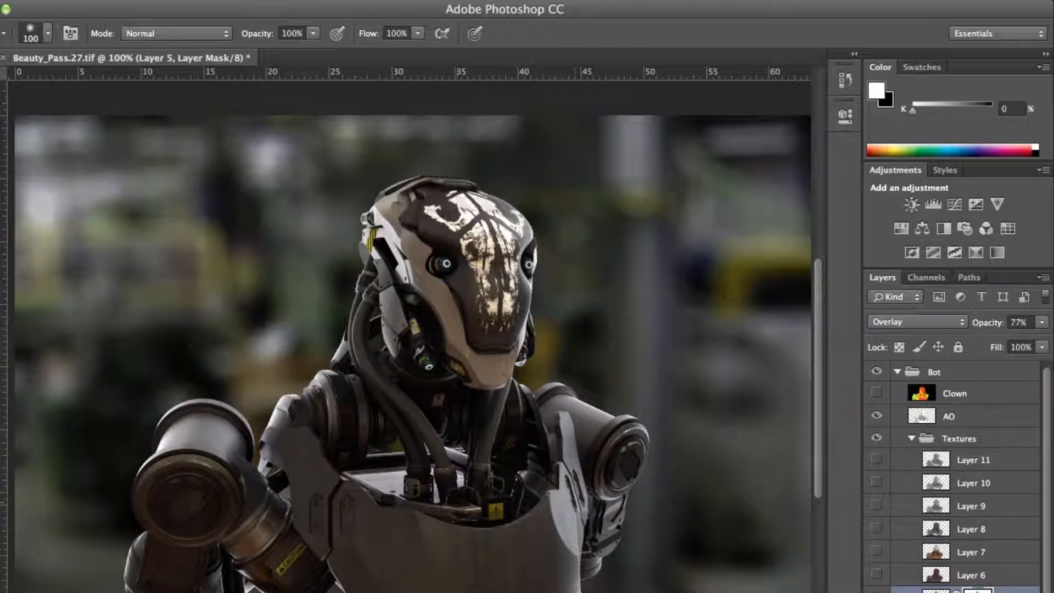
Show Layer 6, try the Darken blend mode, and settle on Overlay at 39% opacity
click(876, 575)
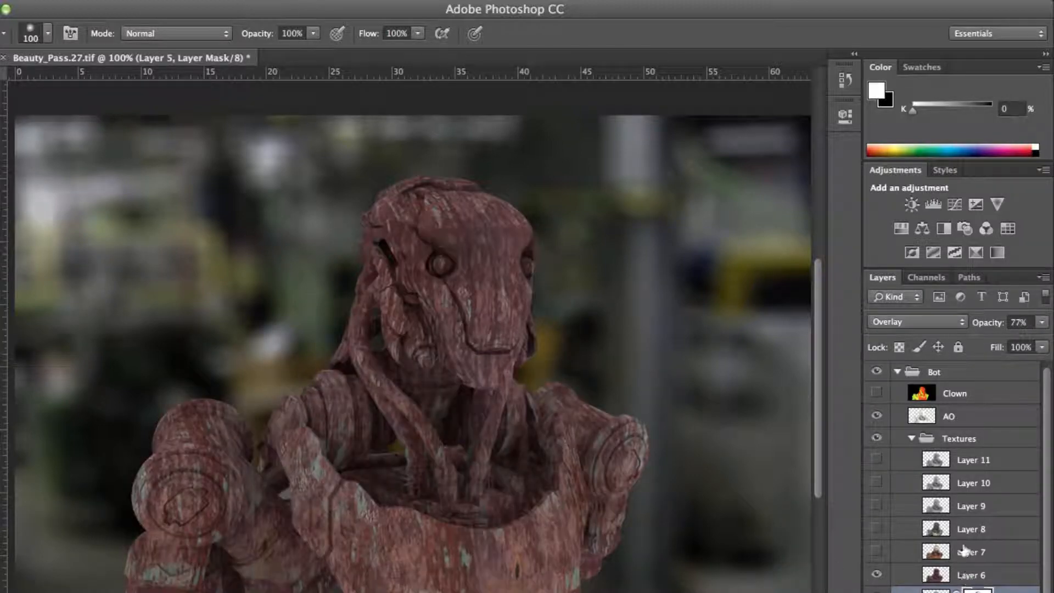
click(968, 575)
click(917, 322)
click(886, 356)
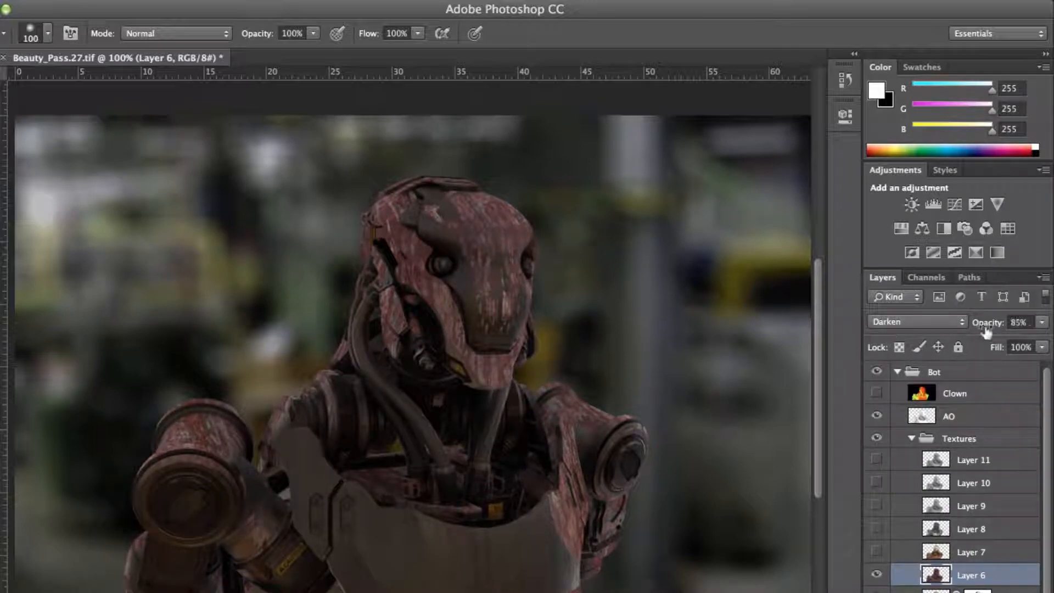
drag(981, 327, 993, 326)
click(913, 321)
click(921, 344)
click(901, 322)
click(900, 436)
drag(988, 326, 986, 327)
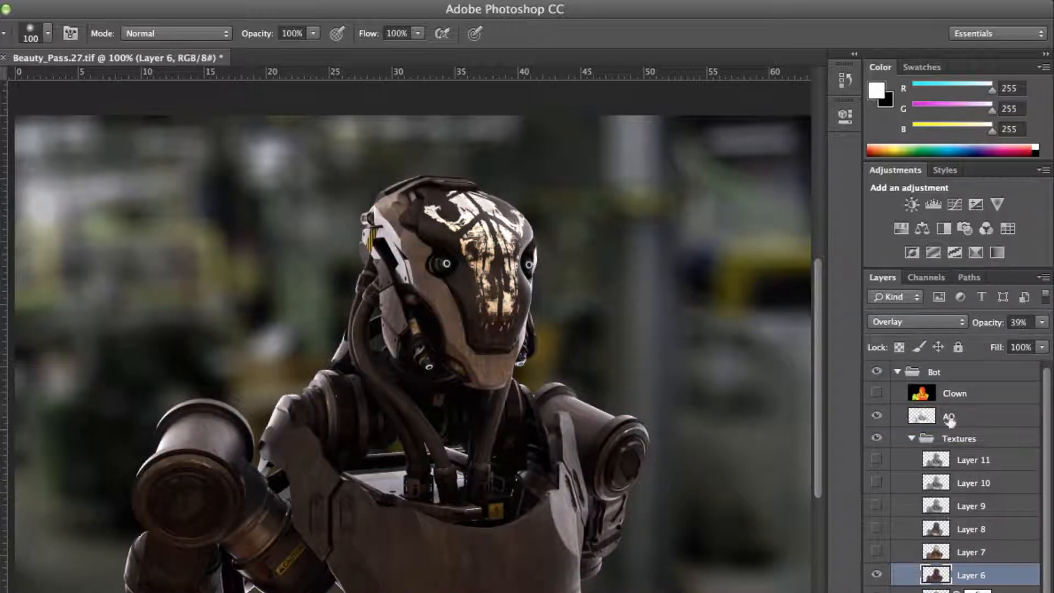
Select the arm section below the large shoulder cylinder using the Clown layer, mask Layer 6 with it, and set 28% opacity
click(954, 393)
click(876, 392)
key(w)
click(256, 561)
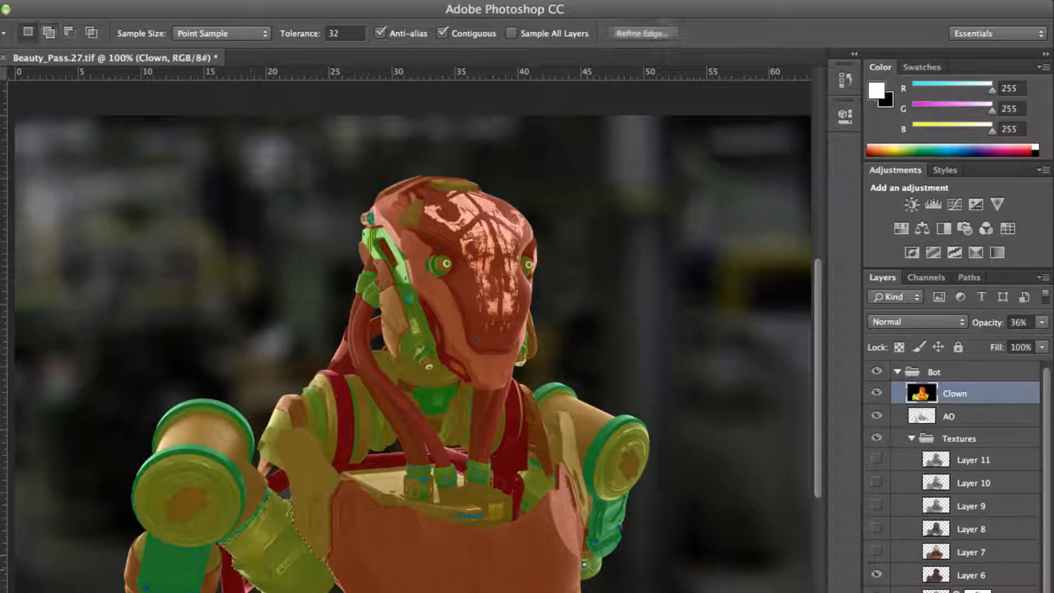
click(876, 393)
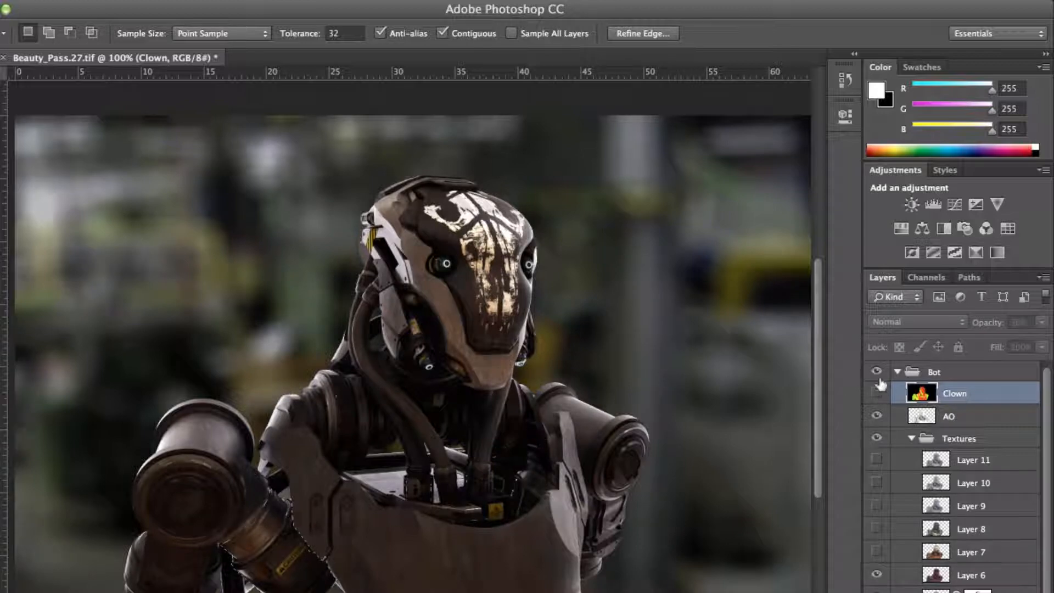
click(967, 574)
click(933, 591)
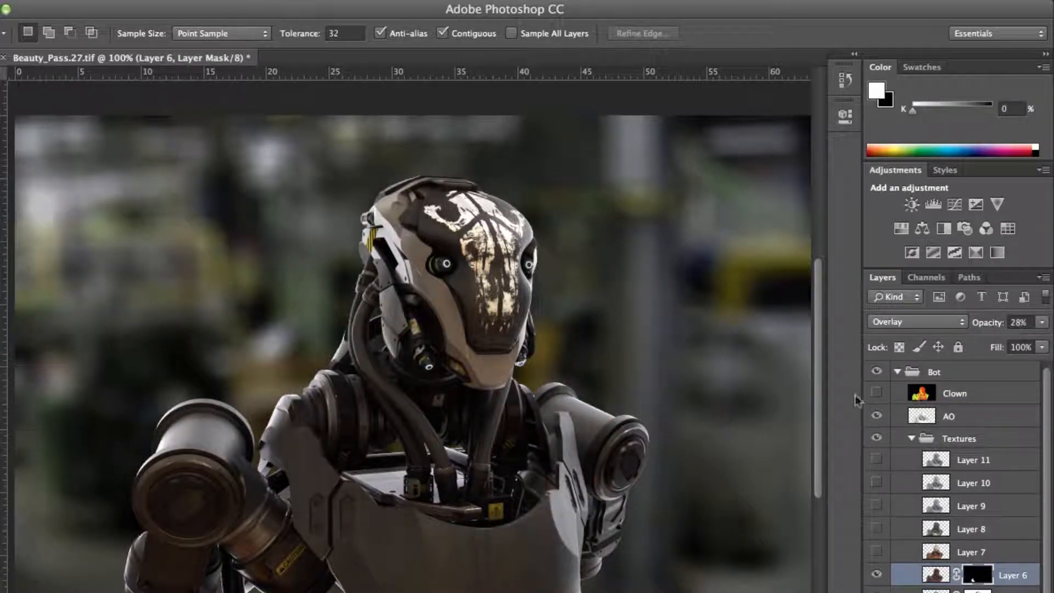
Show Layer 7, set its blend mode to Overlay, and reduce its opacity to 43%
click(892, 551)
click(876, 550)
click(900, 323)
click(900, 323)
click(903, 337)
click(901, 324)
click(897, 464)
key(4)
key(4)
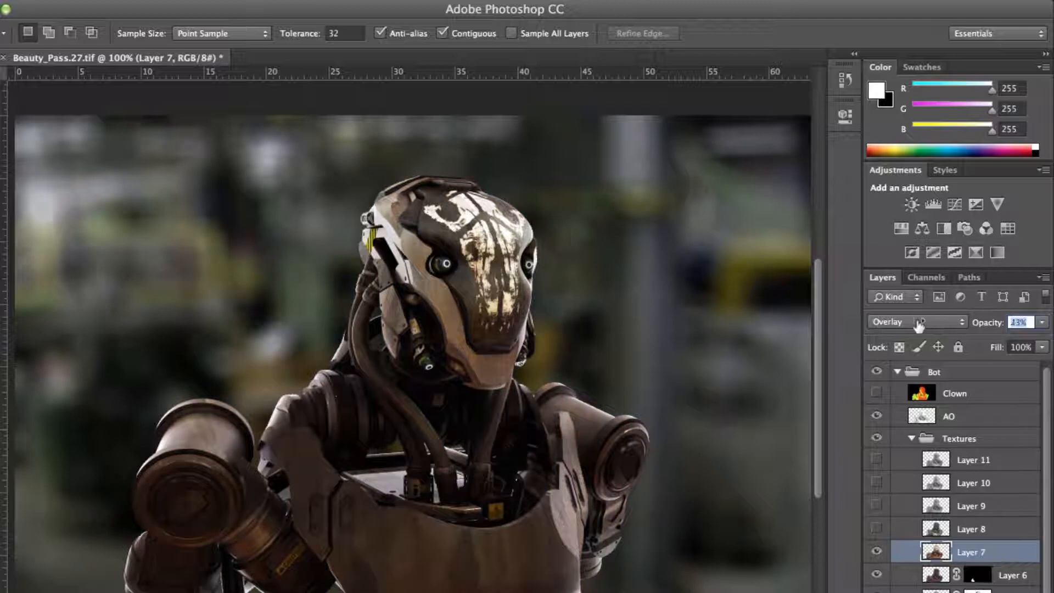
Select the head shell using the Clown layer, add it as a mask on Layer 7, and set 19% opacity
click(965, 393)
click(876, 392)
click(442, 308)
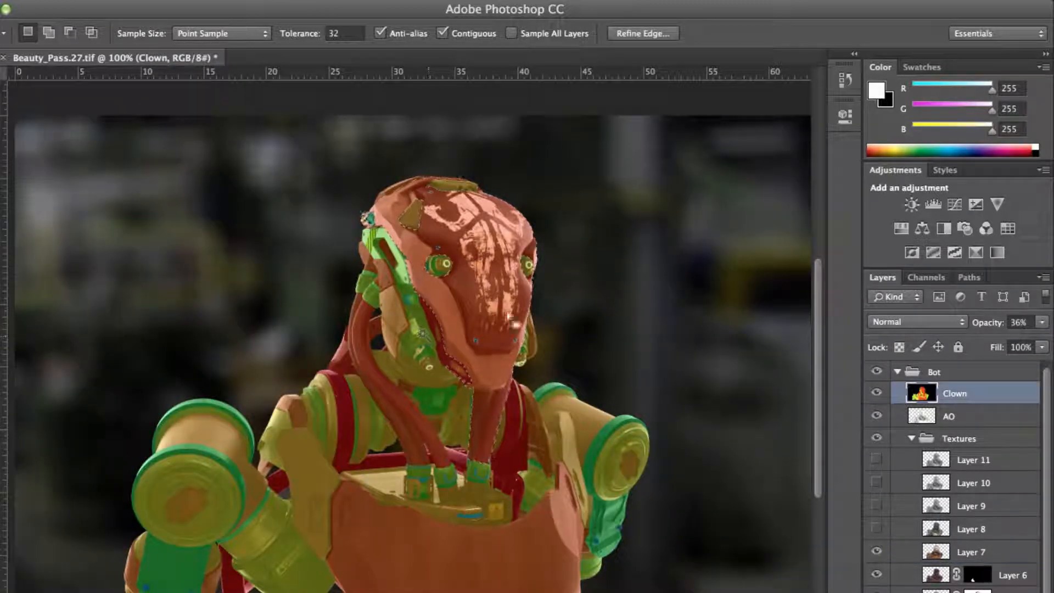
click(876, 392)
click(970, 552)
click(945, 592)
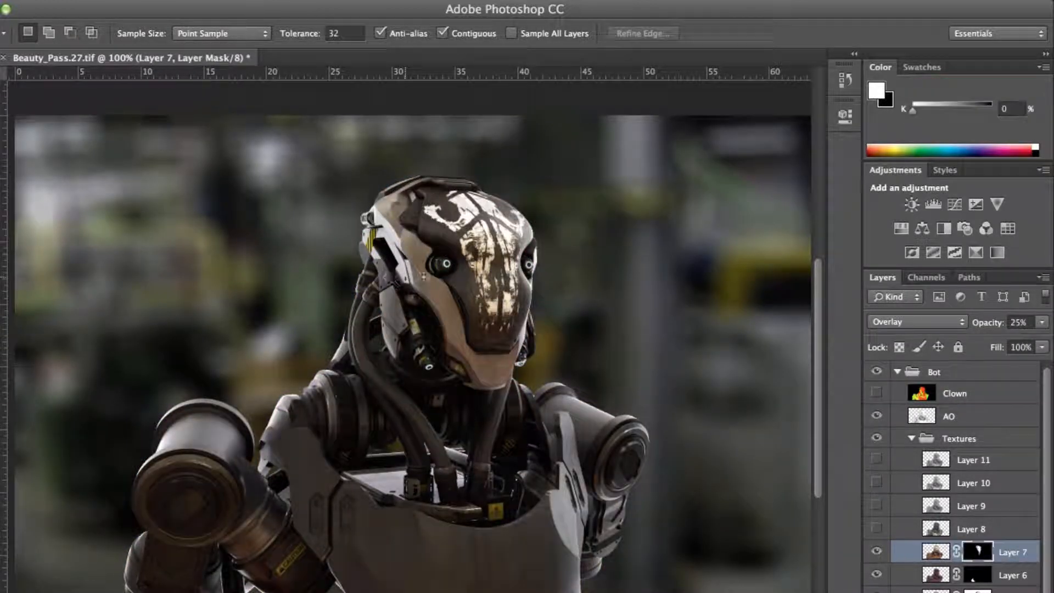
drag(985, 330, 981, 330)
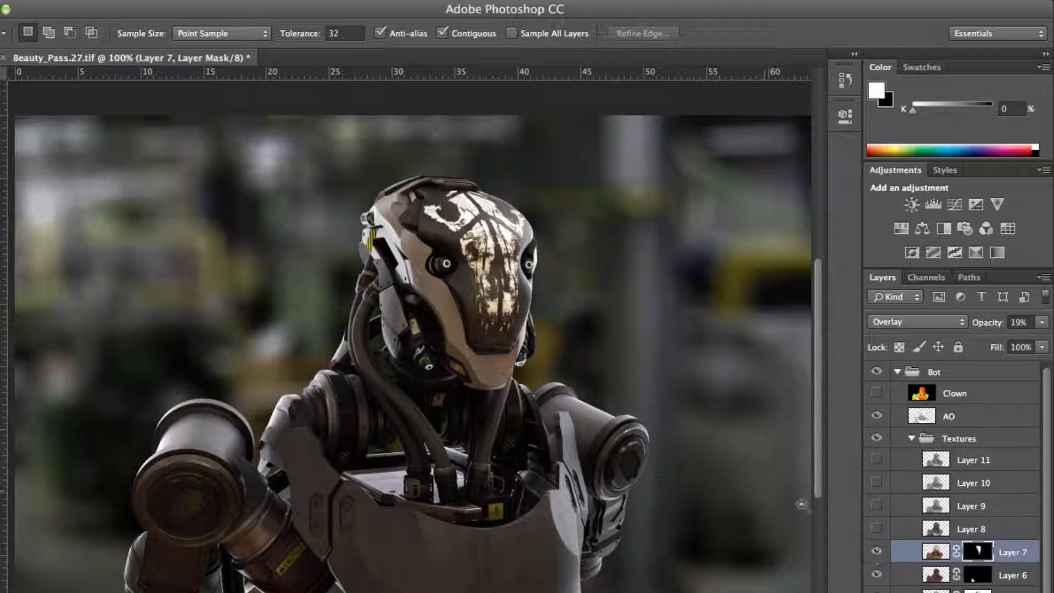
Show Layer 8 and set its blend mode to Overlay
click(876, 529)
click(910, 525)
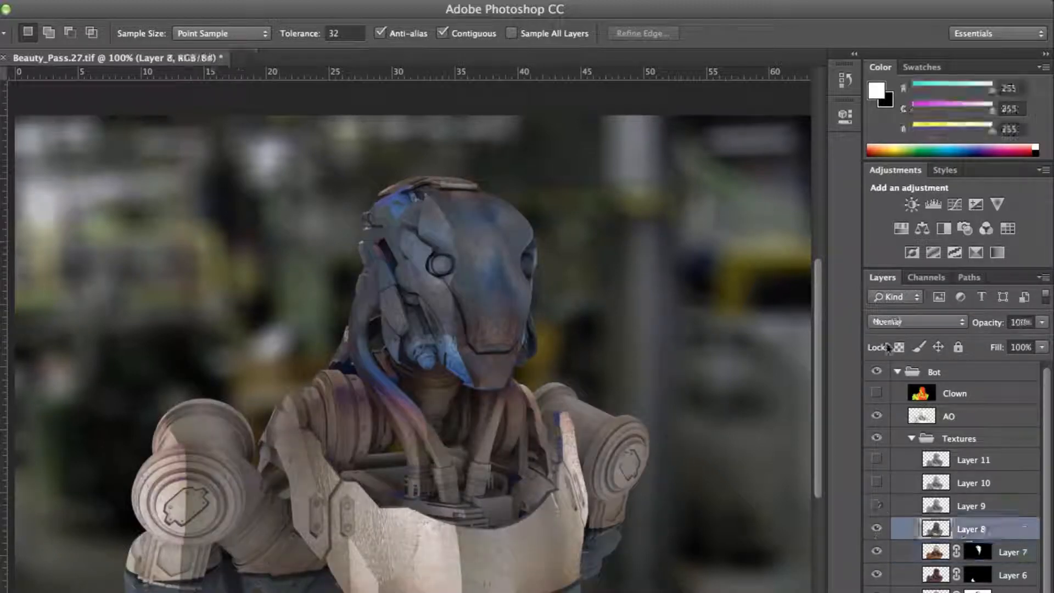
click(913, 322)
click(892, 490)
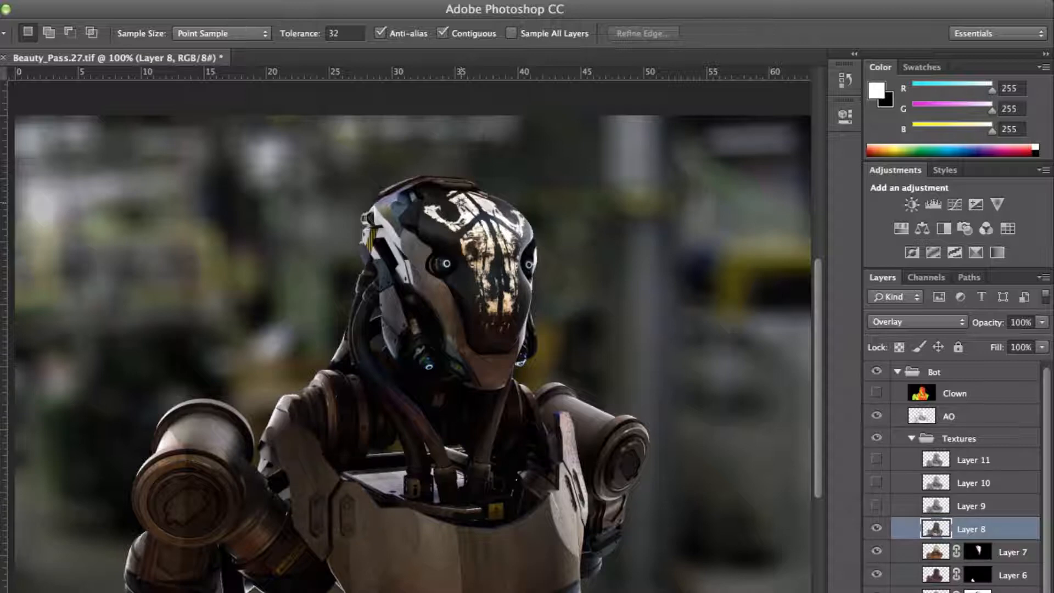
Show the Clown layer and select the head shell plus regions on both shoulders
click(927, 396)
click(877, 393)
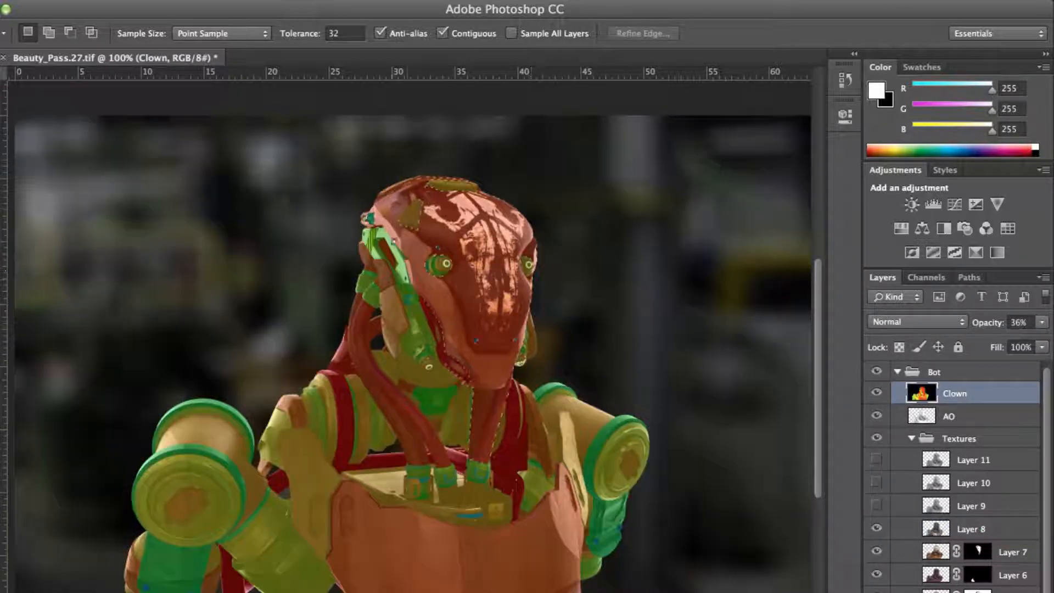
click(400, 214)
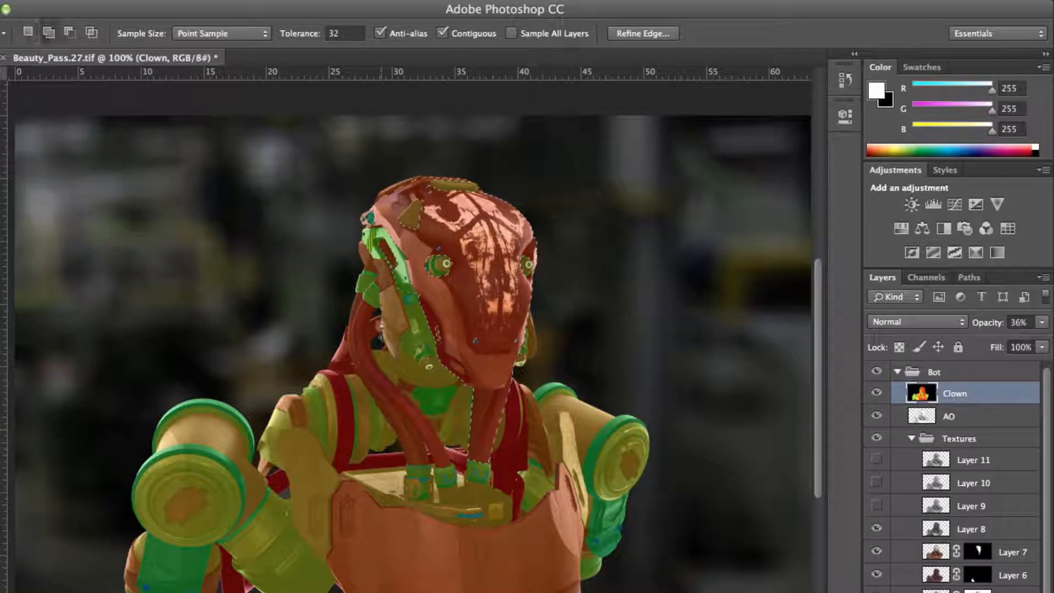
click(209, 445)
shift+click(569, 414)
click(877, 393)
click(934, 529)
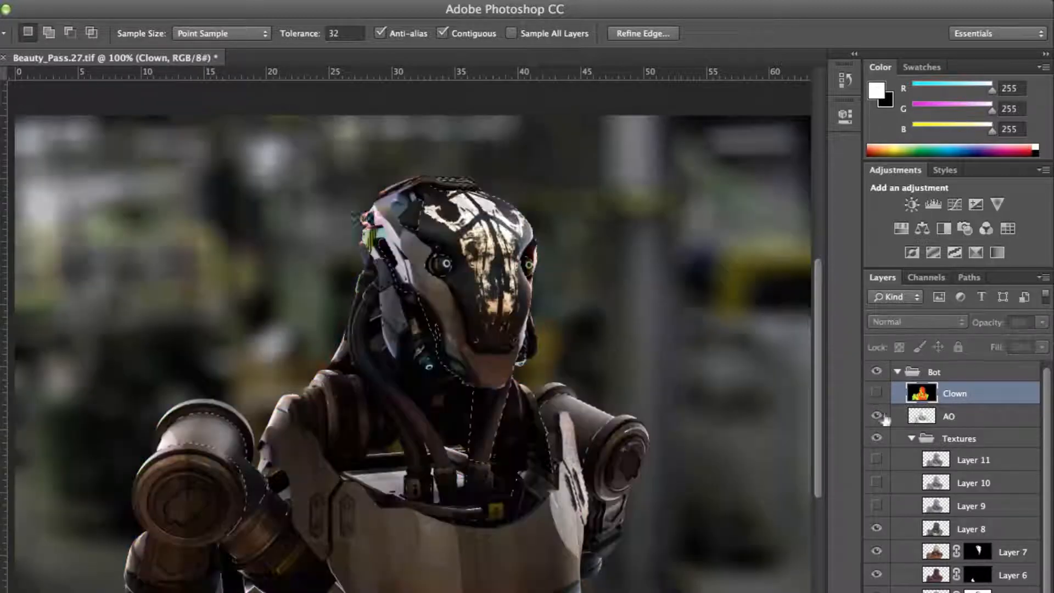
click(943, 591)
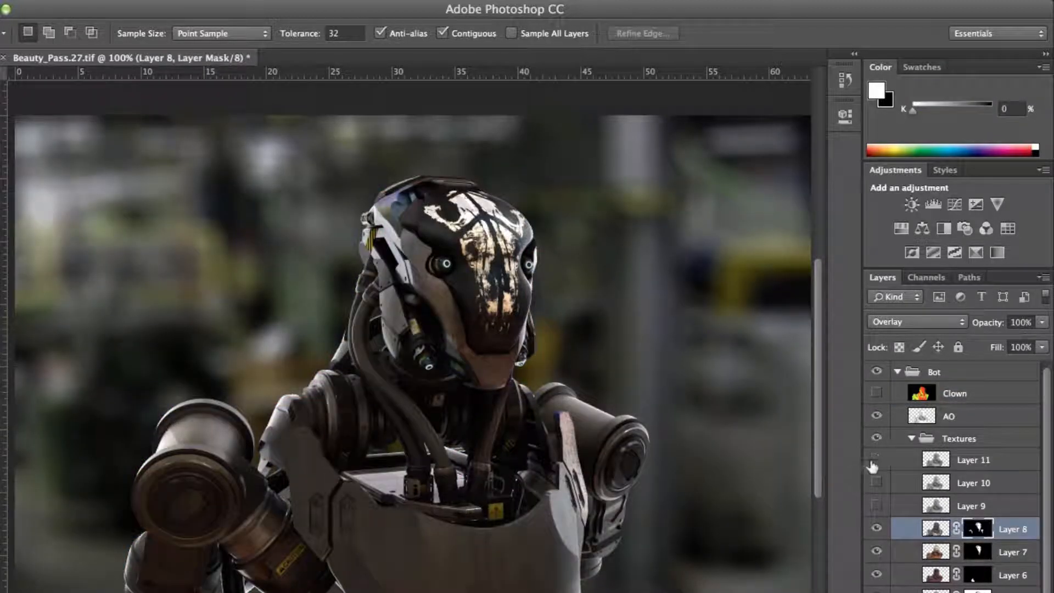
key(super+z)
Add the neck hoses to the Clown layer selection, hide the Clown layer, and mask Layer 8 with the selection
click(876, 393)
click(875, 393)
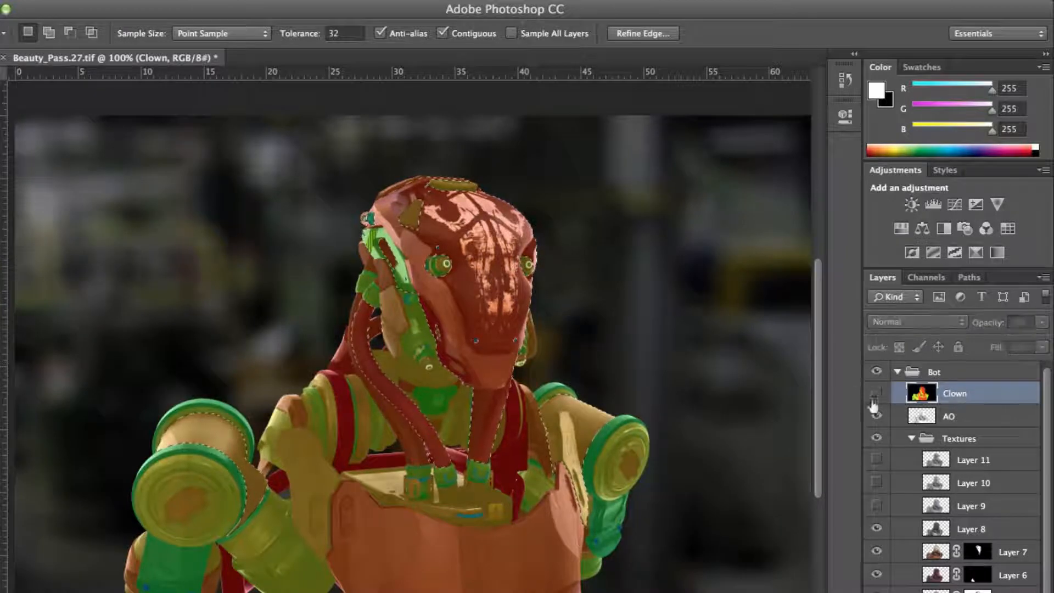
click(875, 394)
shift+click(411, 442)
click(876, 394)
click(935, 528)
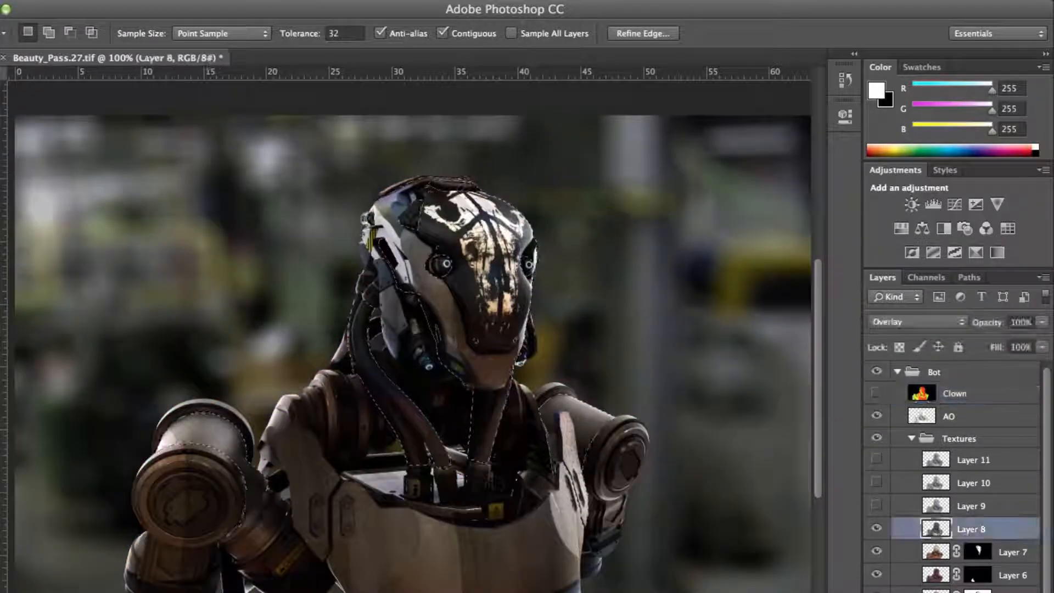
Paint black on the Layer 8 mask over the neck hoses with a soft 100 px brush
key(b)
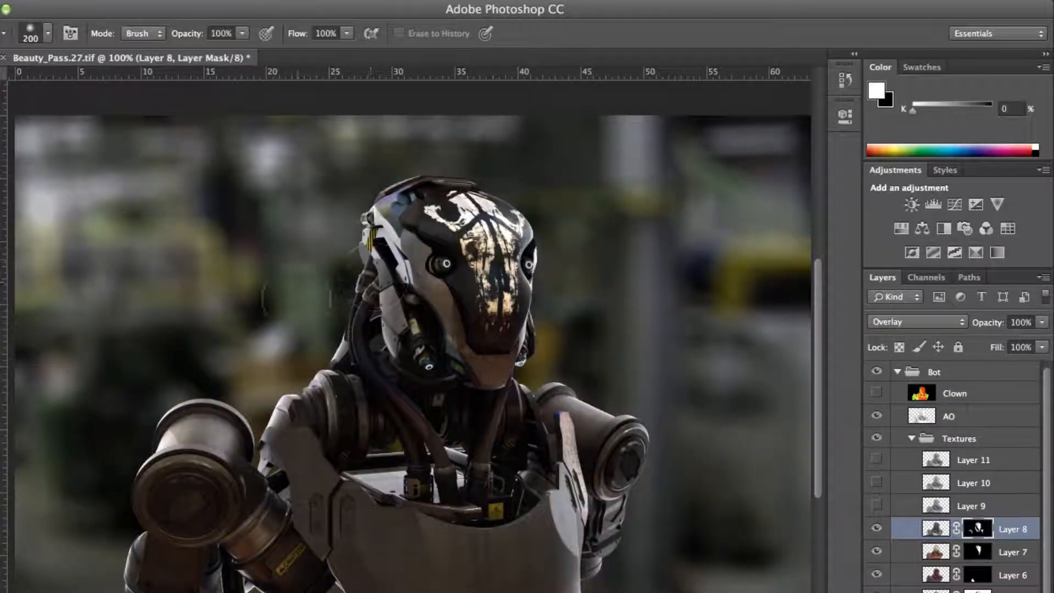
key(x)
key(bracketright)
key(bracketright)
key(bracketright)
key(bracketright)
key(bracketleft)
key(super+plus)
key(super+plus)
drag(385, 452, 364, 330)
key(bracketleft)
key(bracketleft)
key(bracketleft)
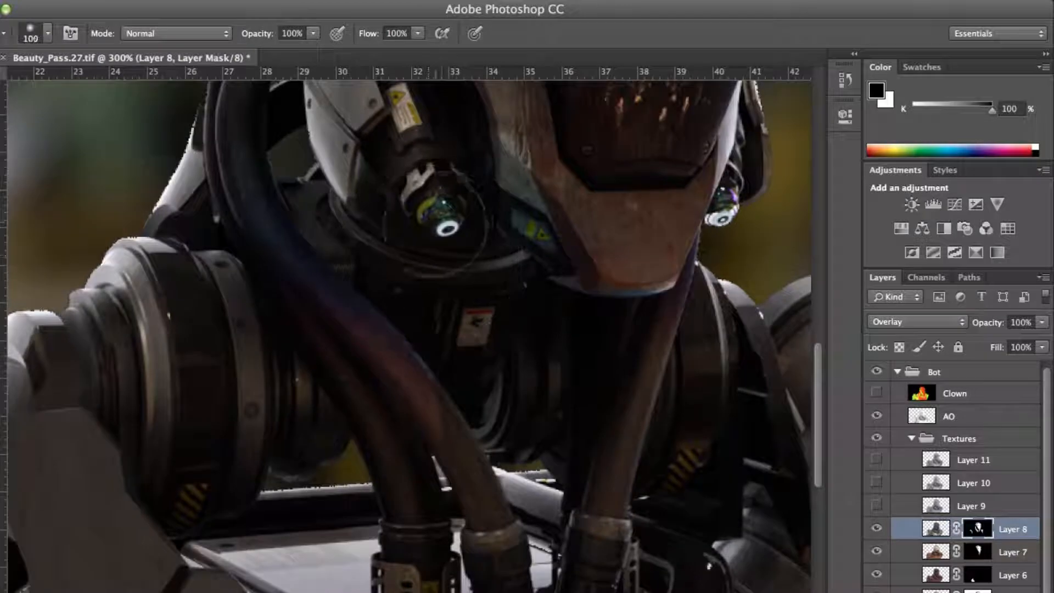
mouse_move(447, 419)
mouse_down()
mouse_move(476, 432)
mouse_move(471, 514)
mouse_up()
click(595, 470)
mouse_move(218, 294)
mouse_down()
mouse_move(235, 383)
mouse_move(283, 450)
mouse_up()
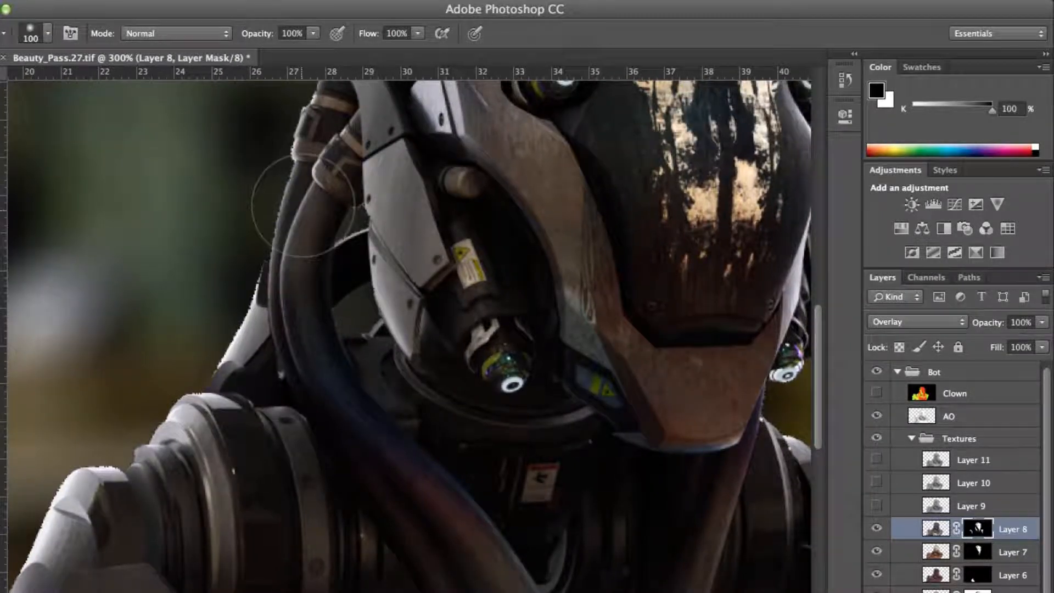
Set Layer 8's opacity to 89% and paint black over the head on its mask with an 80 px brush
key(super+minus)
key(super+minus)
drag(990, 331, 984, 331)
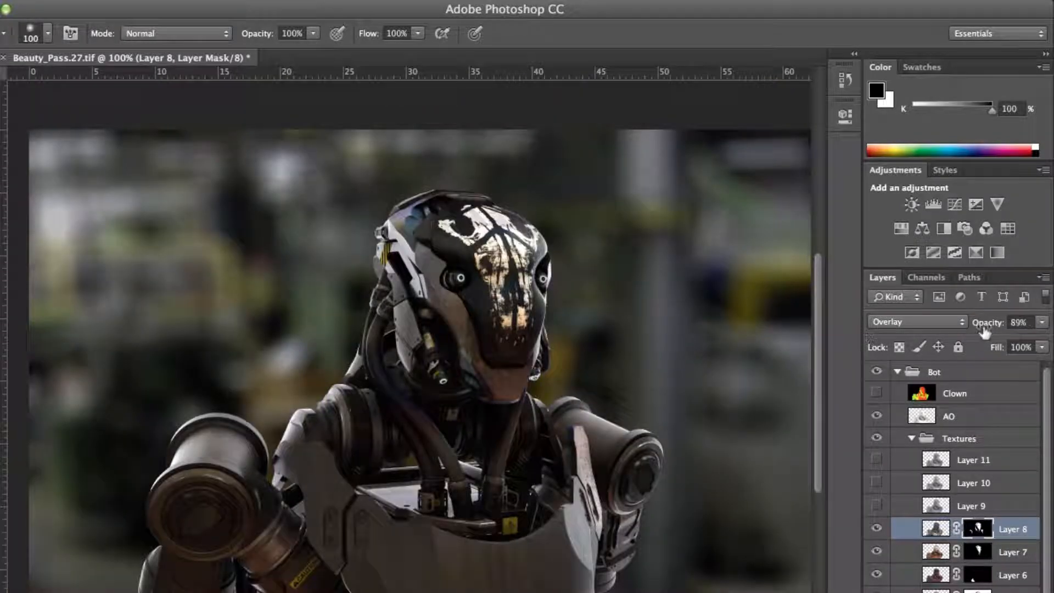
mouse_move(428, 231)
mouse_down()
mouse_move(467, 233)
mouse_move(513, 294)
mouse_move(464, 277)
mouse_up()
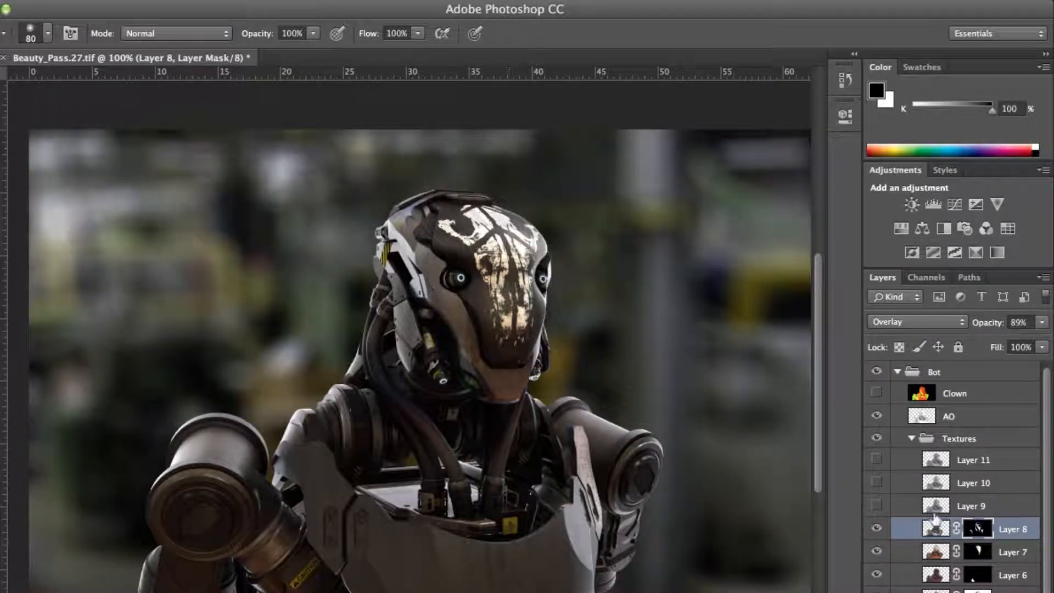
Go through the layer masks from Layer 7 down to Layer 3 and examine the textures on the head close up
click(977, 552)
click(977, 574)
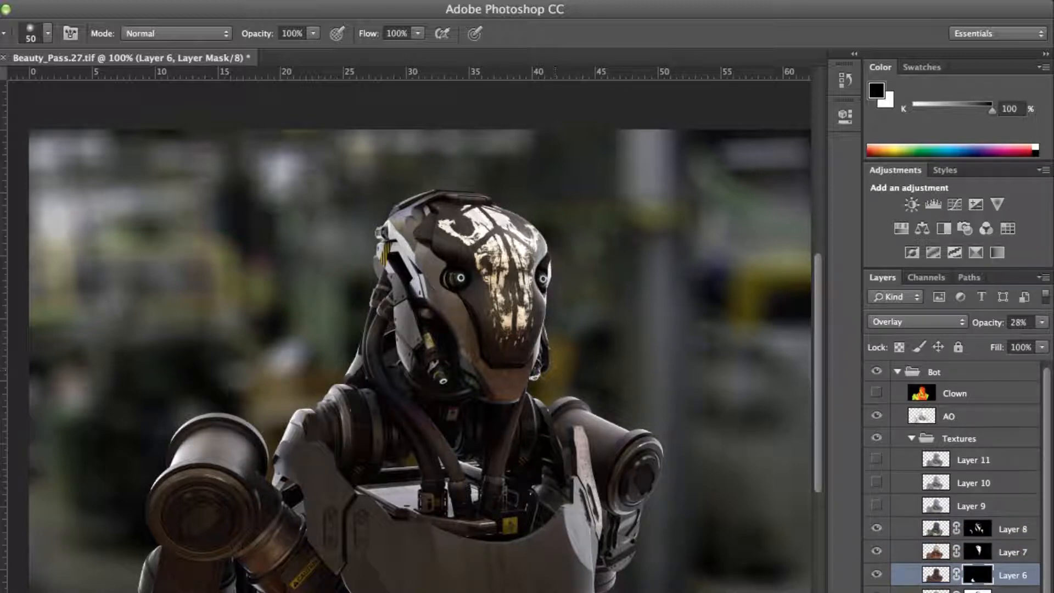
key(alt+bracketleft)
key(alt+bracketleft)
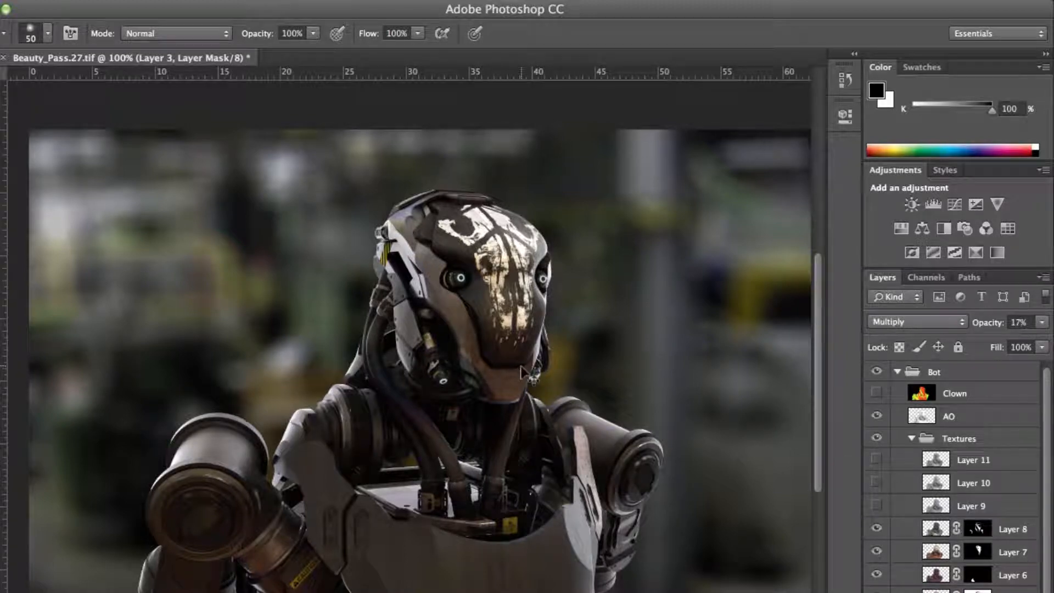
key(super+plus)
key(super+plus)
drag(519, 260, 386, 339)
drag(468, 258, 427, 327)
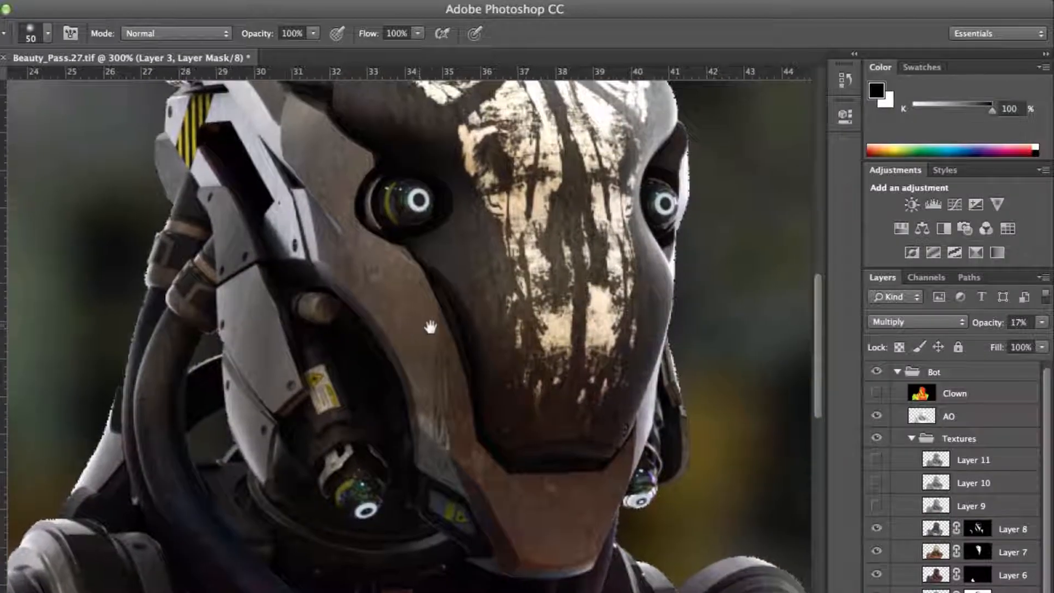
key(super+minus)
key(super+minus)
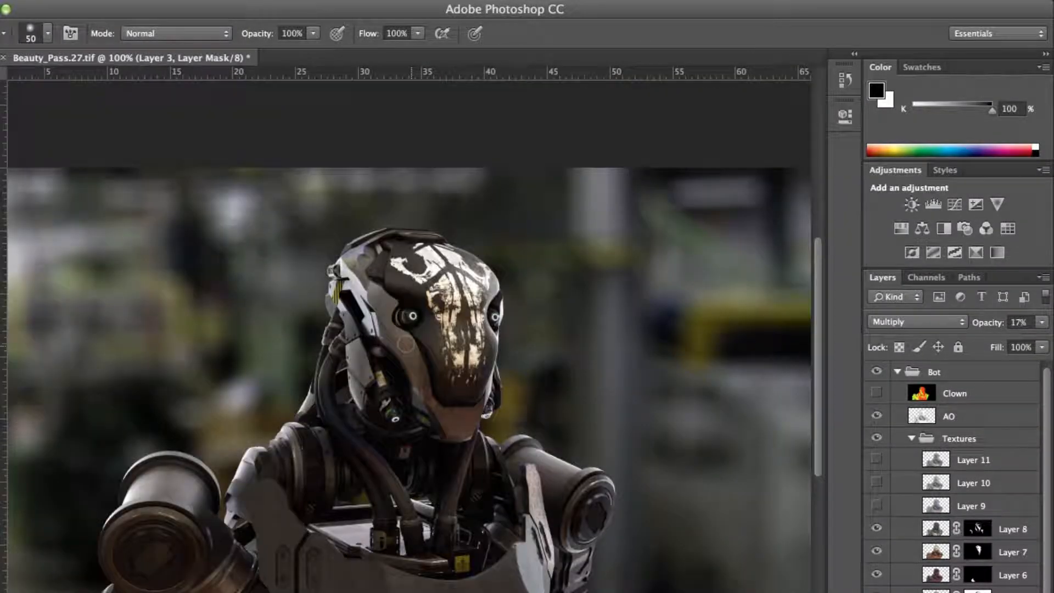
Lower Layer 8's opacity to 69%
click(935, 528)
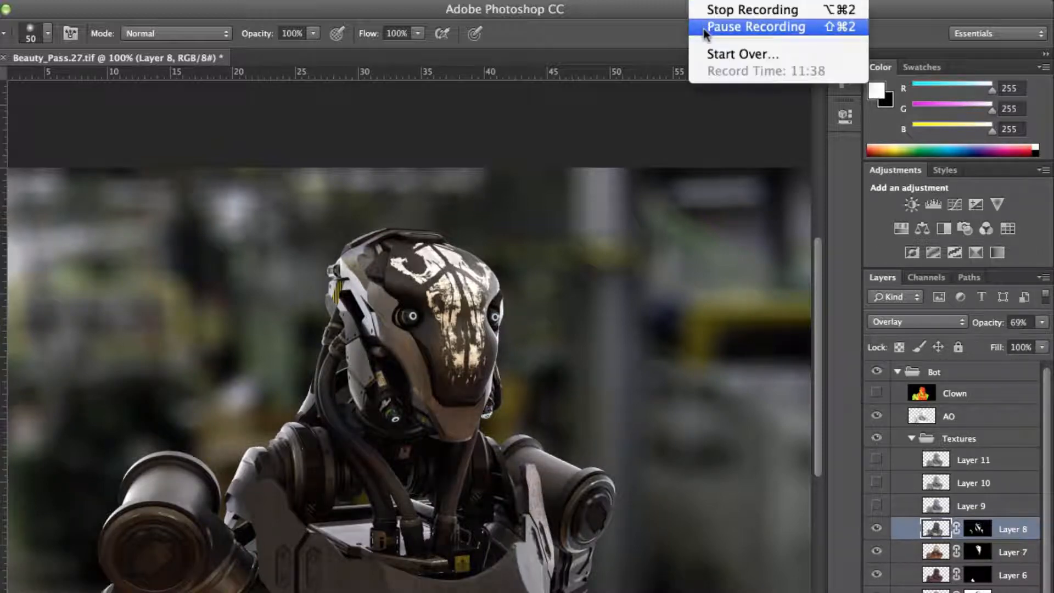
click(705, 14)
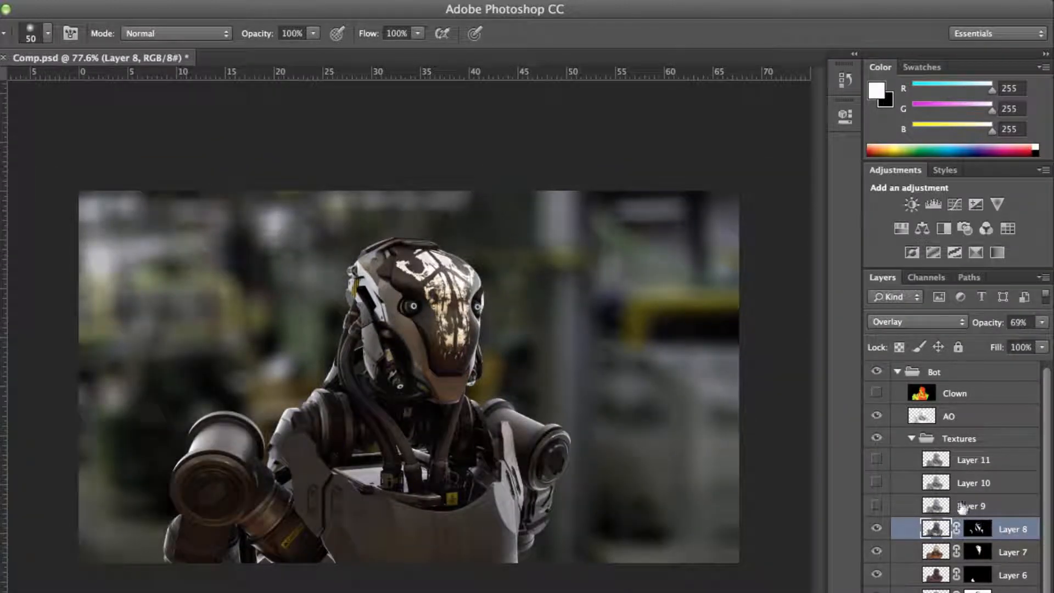
Show Layer 9 in Overlay mode at 71% opacity and compare the image with and without it
click(961, 507)
click(917, 322)
click(892, 369)
click(916, 321)
click(889, 446)
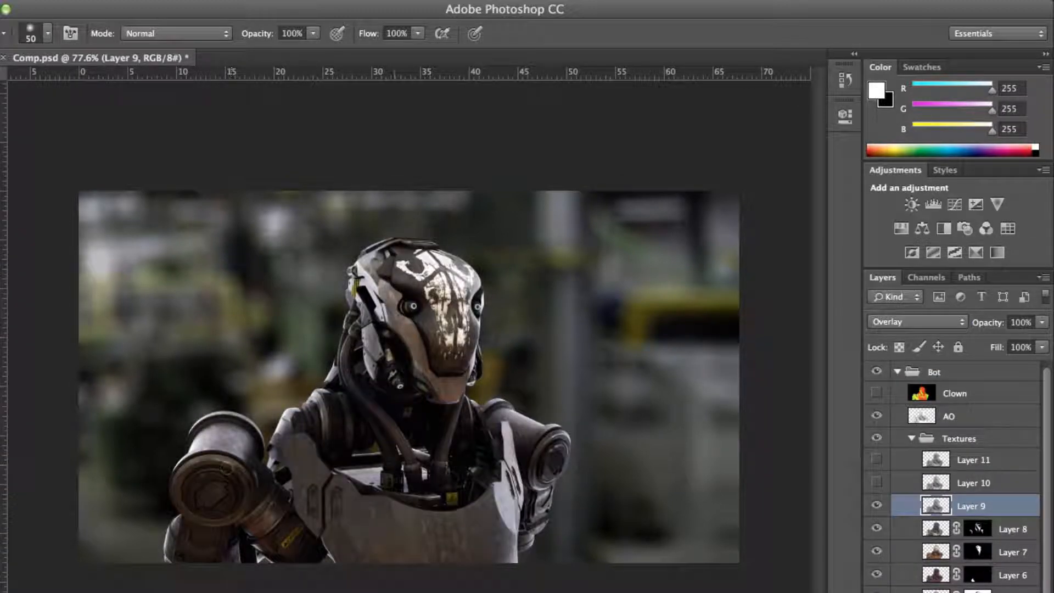
click(876, 505)
click(876, 505)
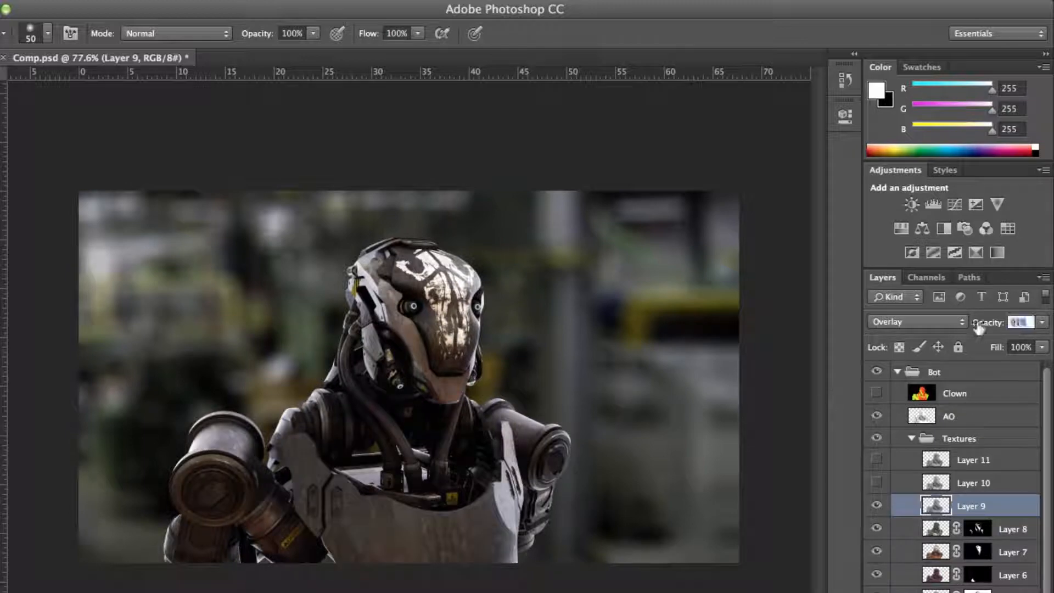
Select the chest plate and shoulder armor using the Clown layer and add the selection as a mask on Layer 9
click(877, 393)
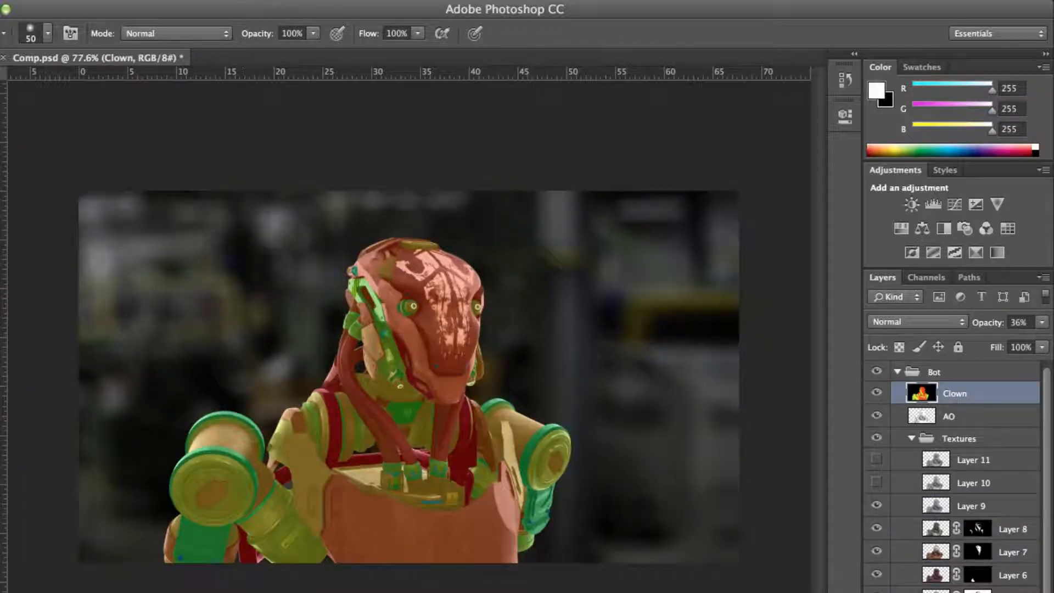
key(w)
click(324, 473)
shift+click(512, 472)
click(877, 392)
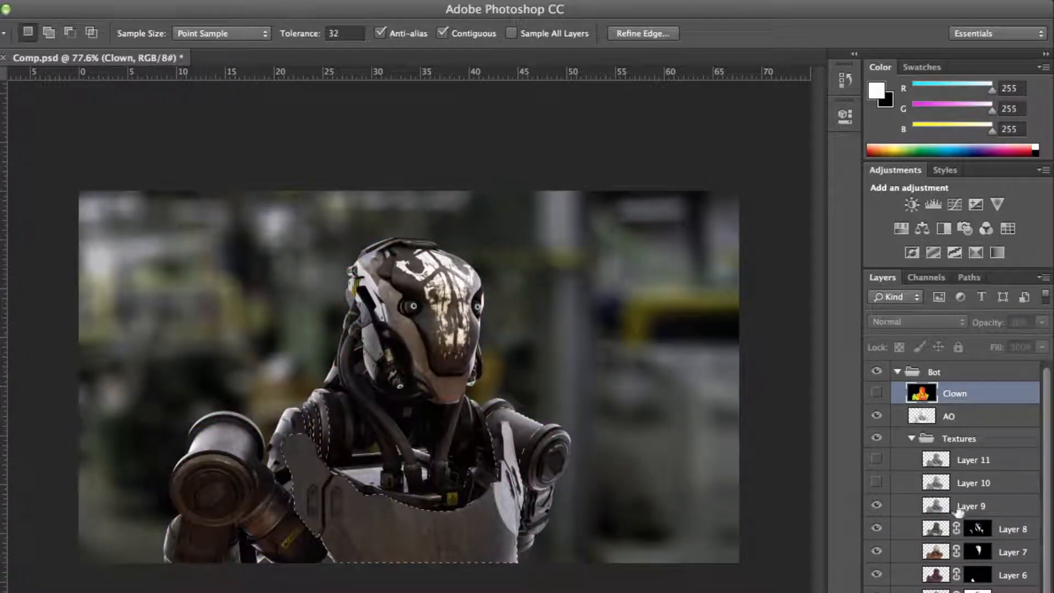
click(959, 507)
click(932, 592)
key(b)
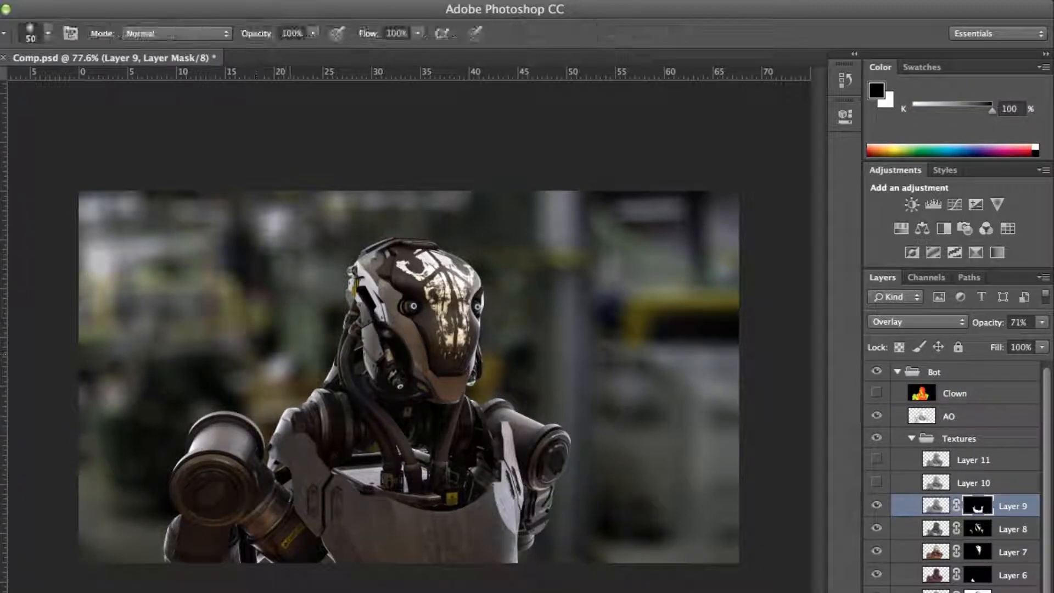
Lower Layer 9's opacity to 48% and show Layer 10 in Overlay mode
drag(987, 323, 981, 323)
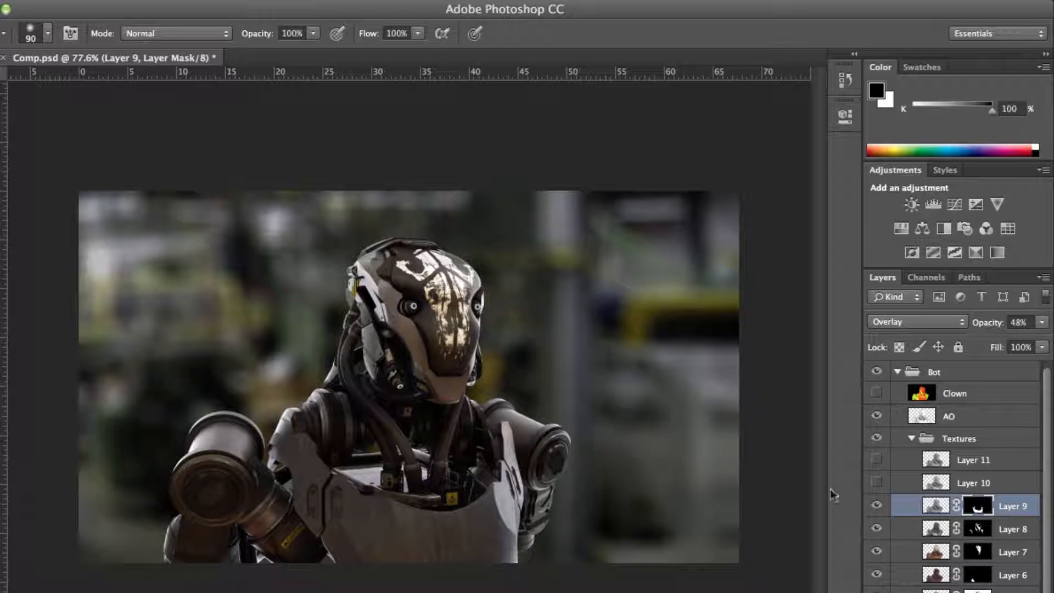
click(877, 482)
click(966, 483)
click(876, 323)
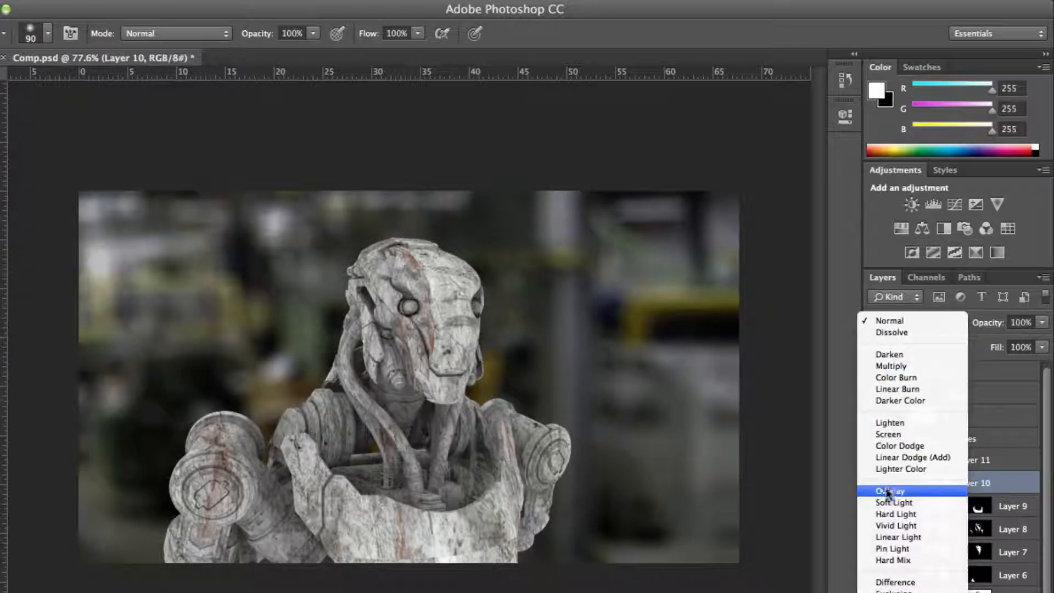
click(840, 488)
Select the robot's head plates and the matching red parts on the Clown layer and add the selection as a mask on Layer 10
key(super+plus)
key(super+plus)
mouse_move(366, 418)
mouse_down()
mouse_move(376, 449)
mouse_move(422, 388)
mouse_move(512, 309)
mouse_move(438, 389)
mouse_up()
click(876, 393)
key(w)
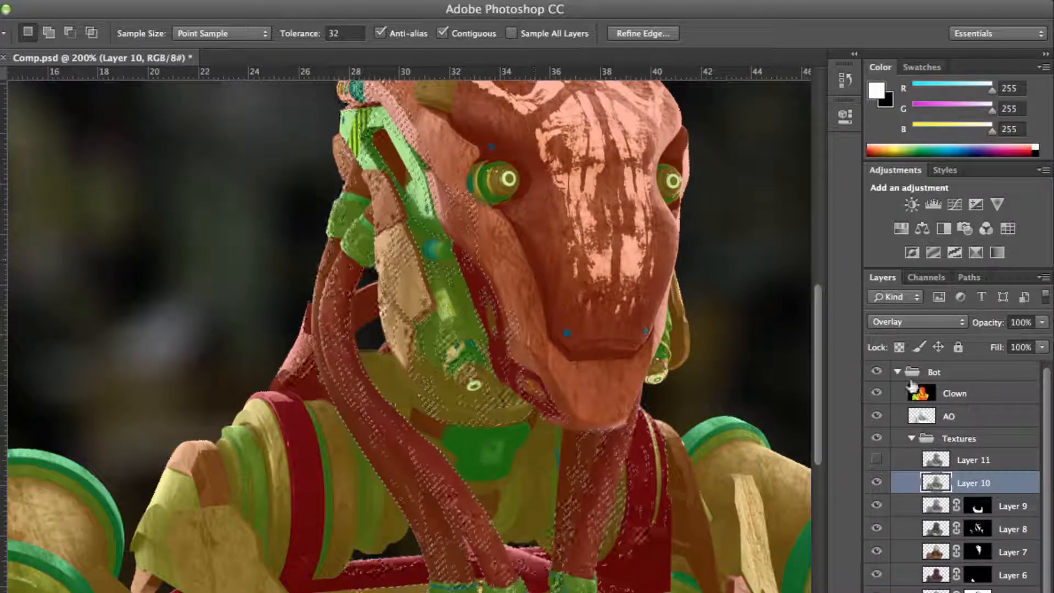
click(922, 392)
key(super+d)
click(562, 258)
shift+click(288, 496)
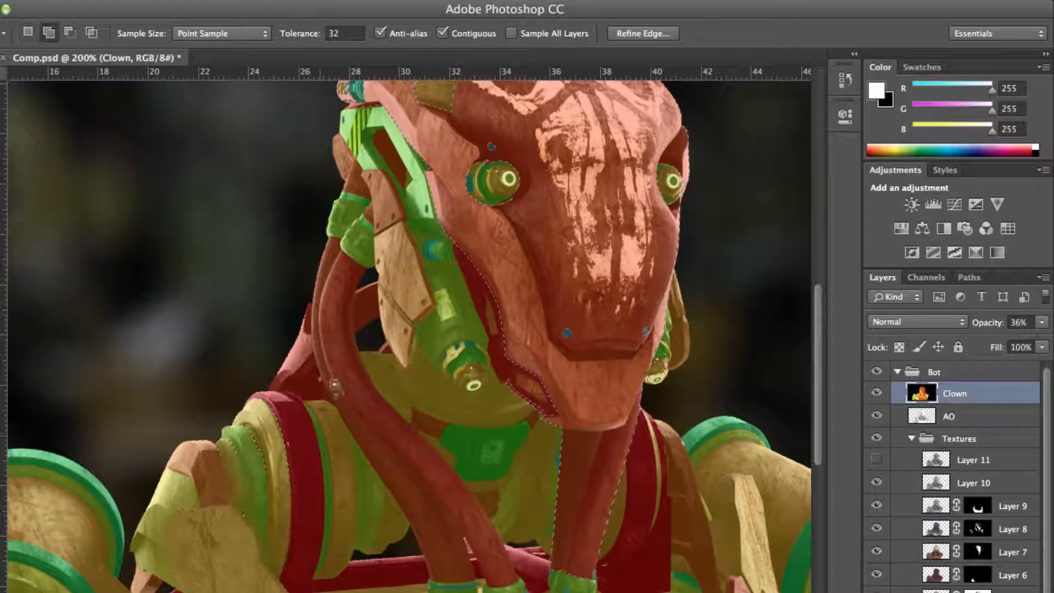
click(367, 158)
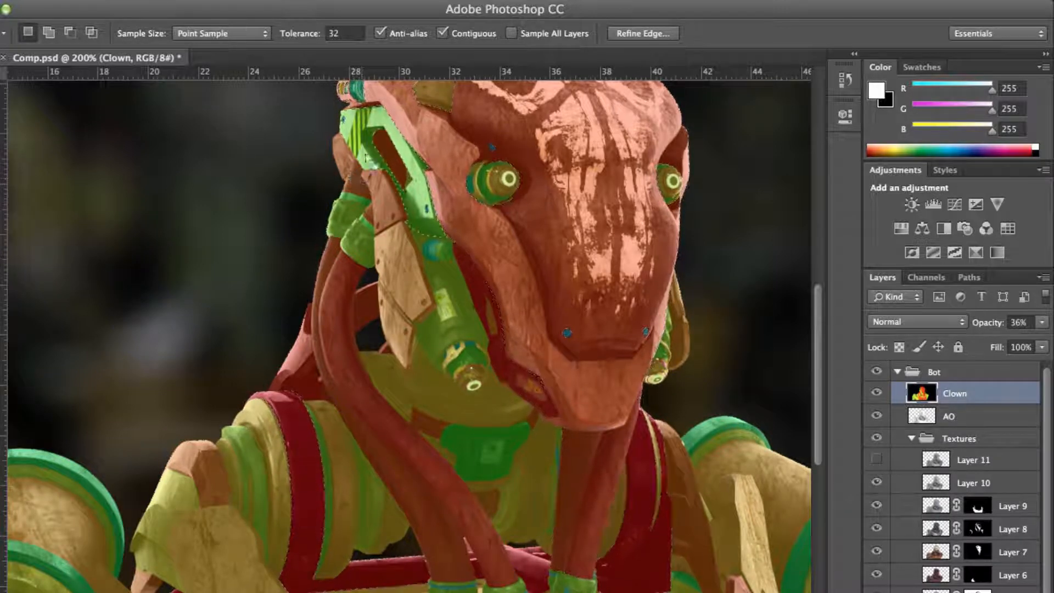
shift+click(433, 346)
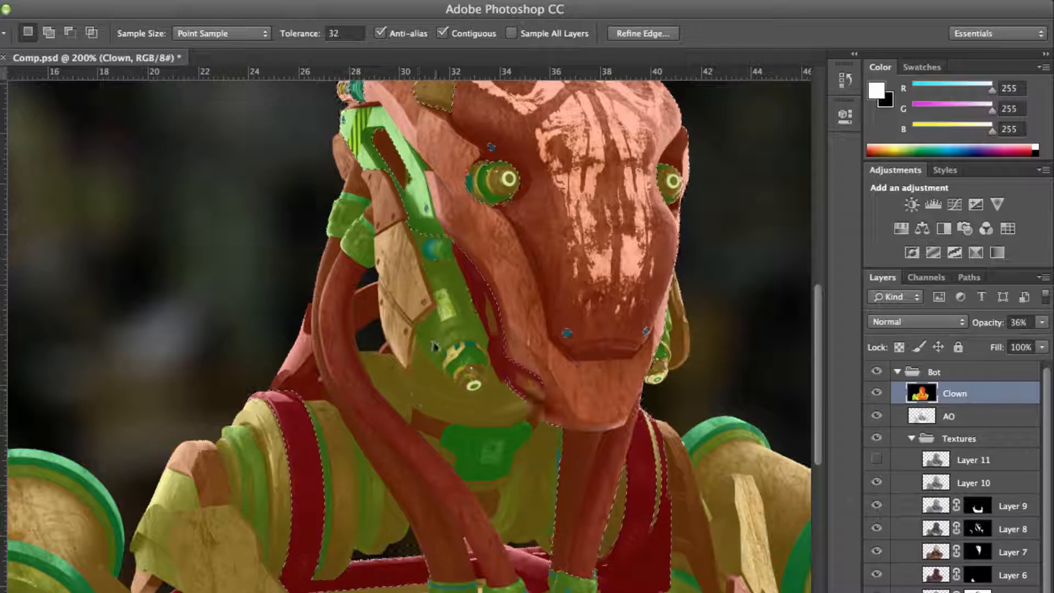
click(876, 394)
click(973, 482)
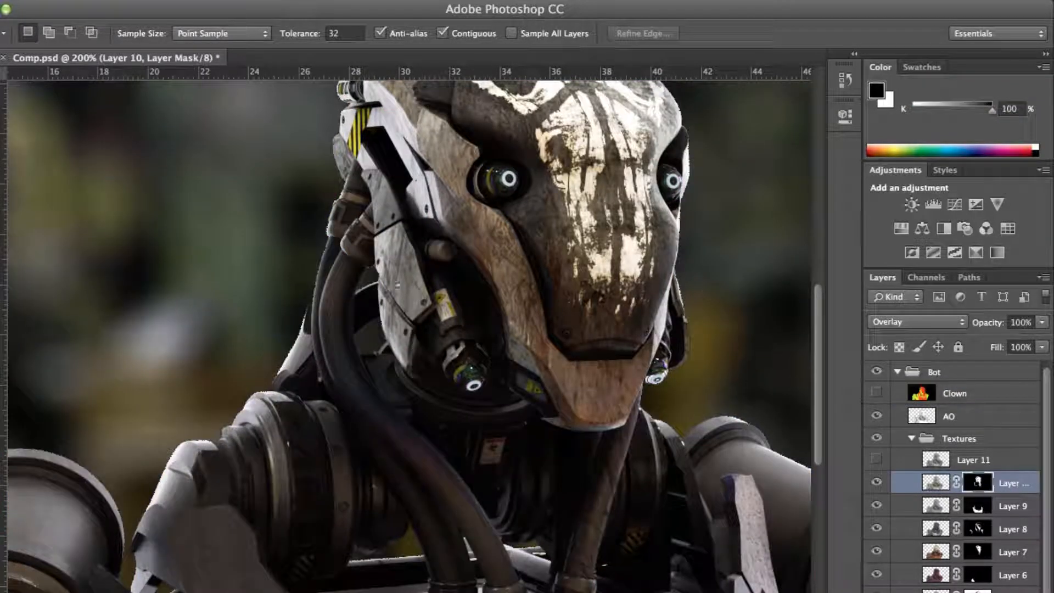
Lower Layer 10's opacity to 35% and save the document
scroll(397, 285, up, 3)
scroll(397, 285, right, 1)
drag(977, 324, 967, 324)
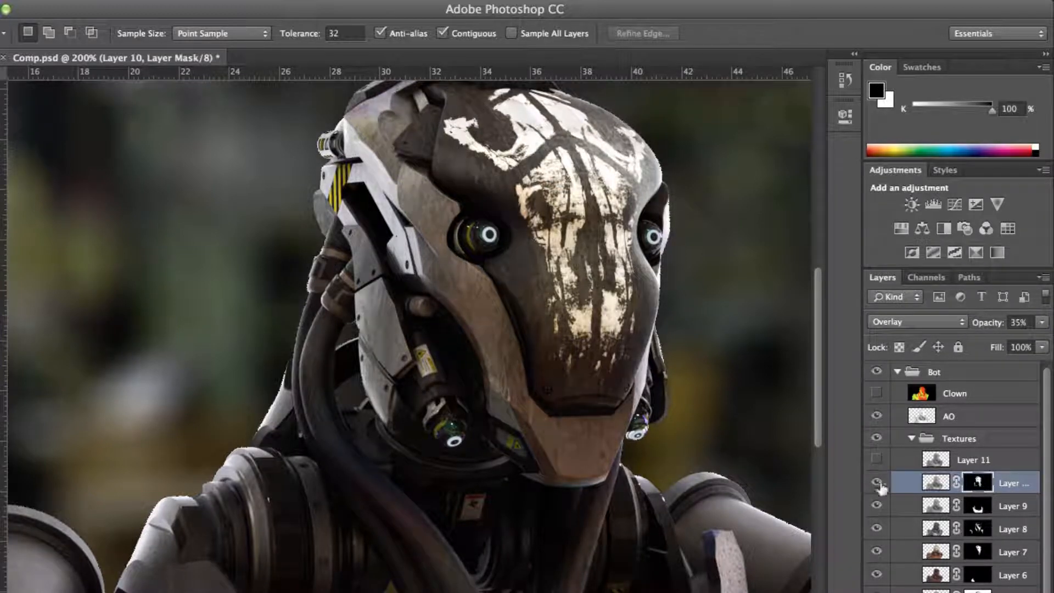
key(super+minus)
key(super+s)
Show Layer 11 in Overlay mode and compare the image with and without it
click(912, 462)
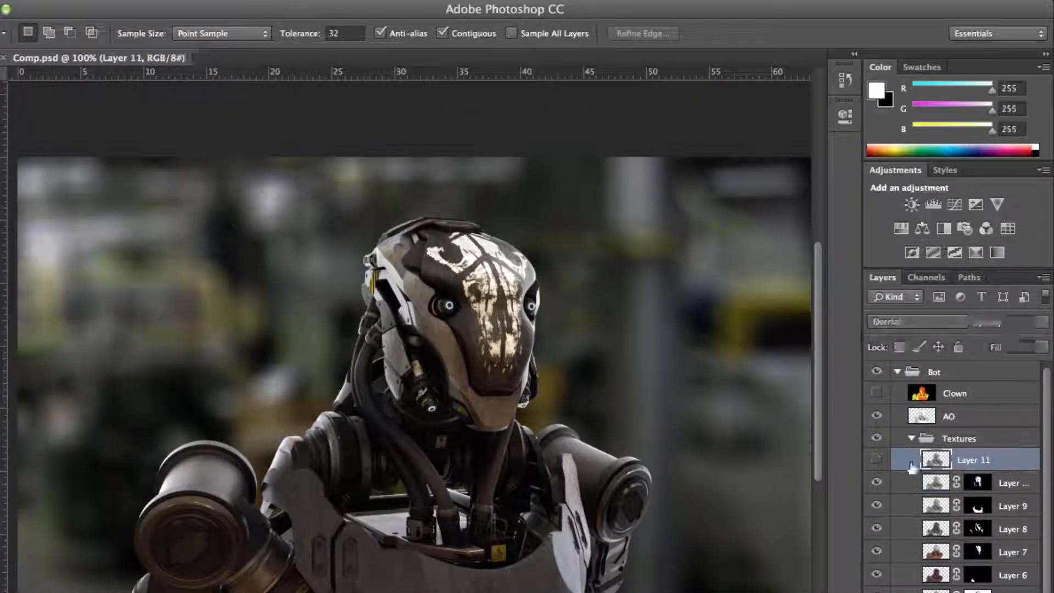
click(877, 459)
click(924, 323)
click(891, 492)
click(876, 459)
click(876, 460)
click(876, 459)
click(876, 459)
Add a layer mask to Layer 11 and fill it with black to hide the texture
key(super+plus)
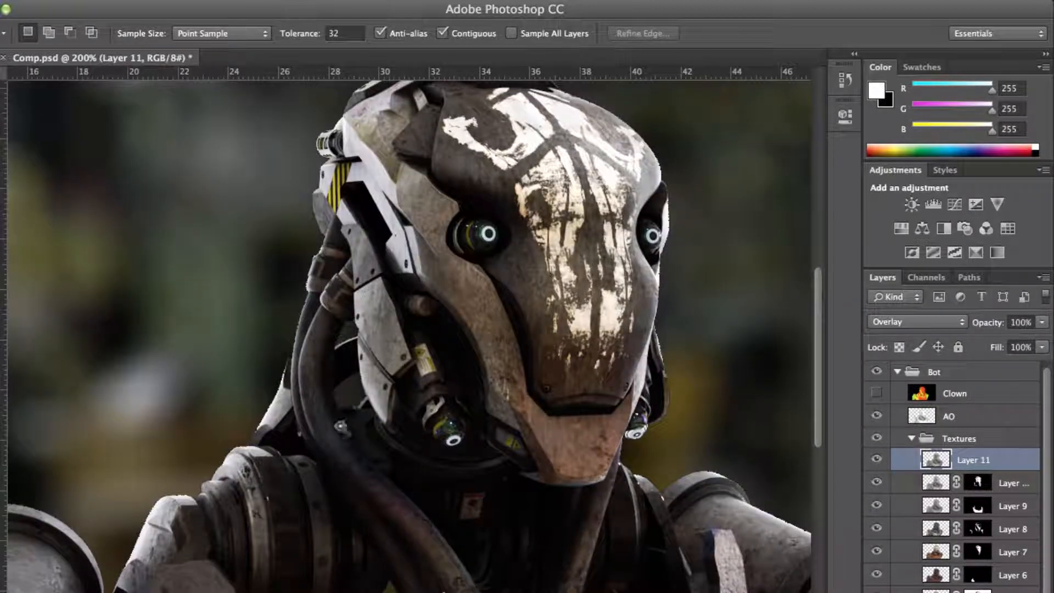
key(x)
click(877, 481)
click(877, 481)
key(super+z)
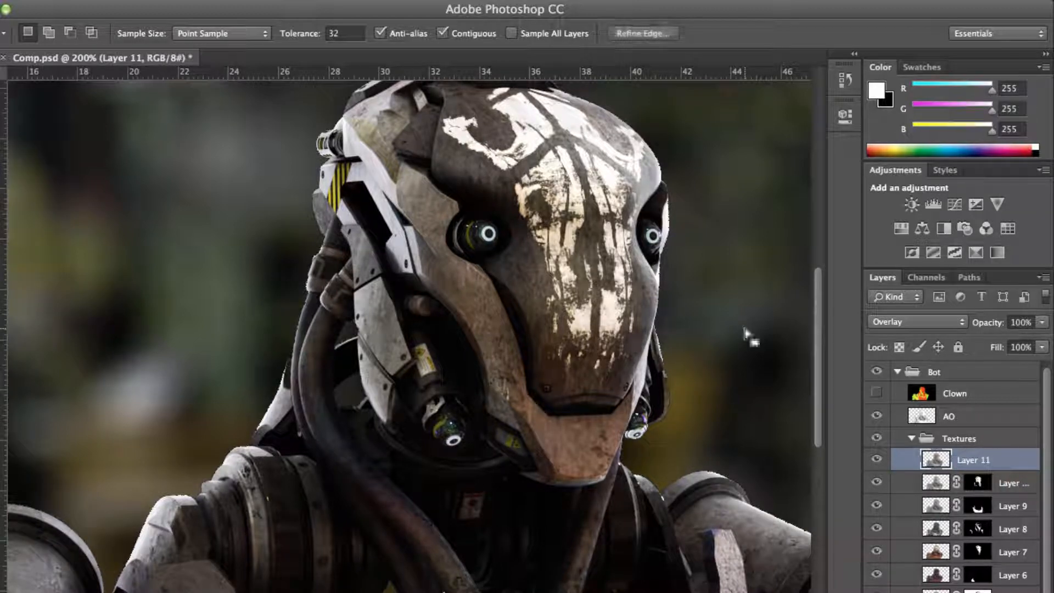
key(super+z)
key(g)
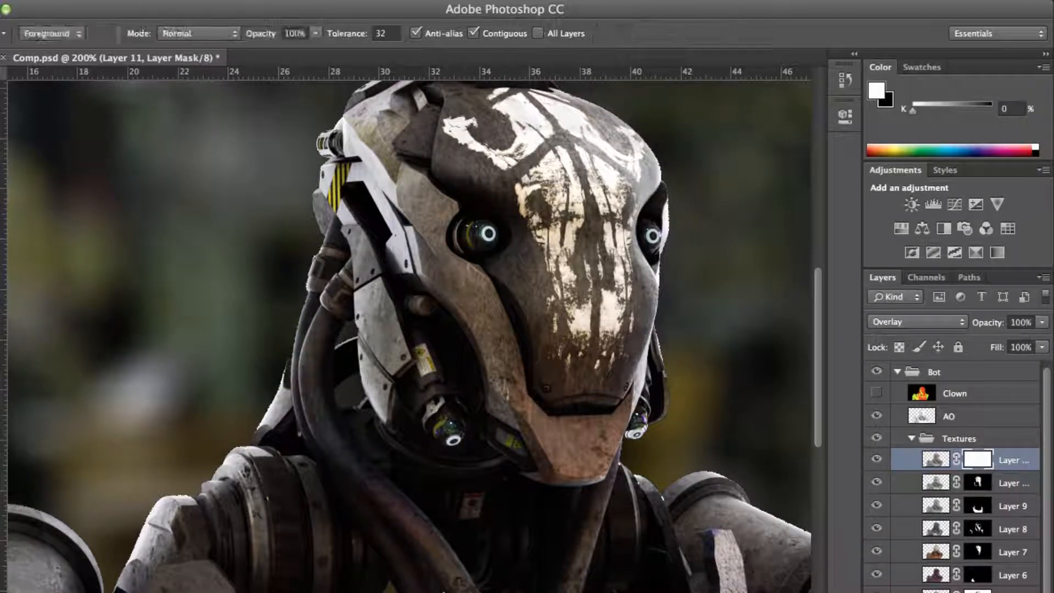
key(x)
click(100, 514)
Paint white on Layer 11's mask over the face, chin and side plates of the head to reveal the texture
key(b)
key(x)
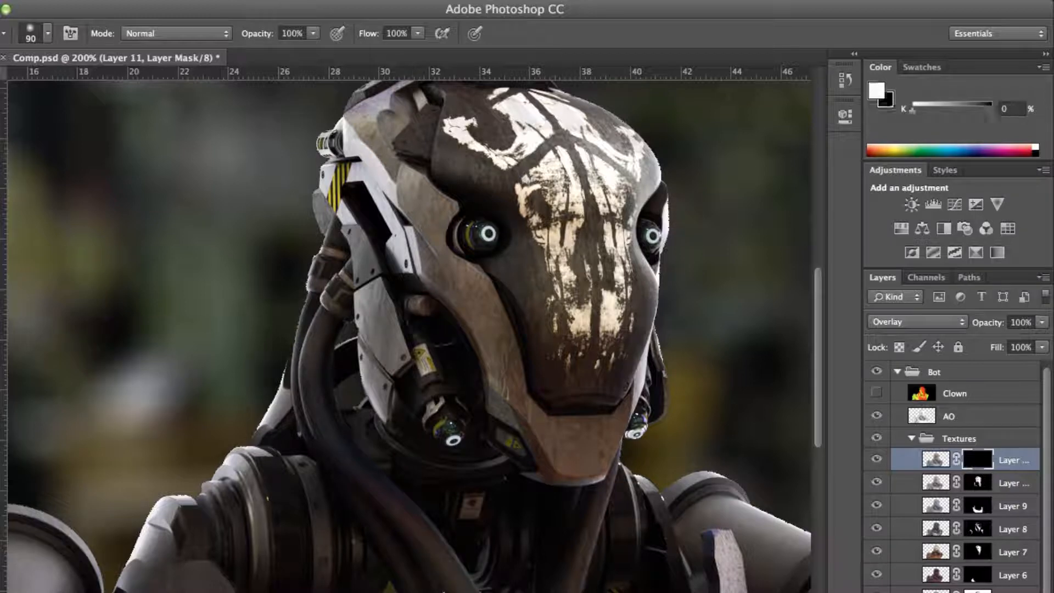
click(504, 243)
key(bracketleft)
key(bracketleft)
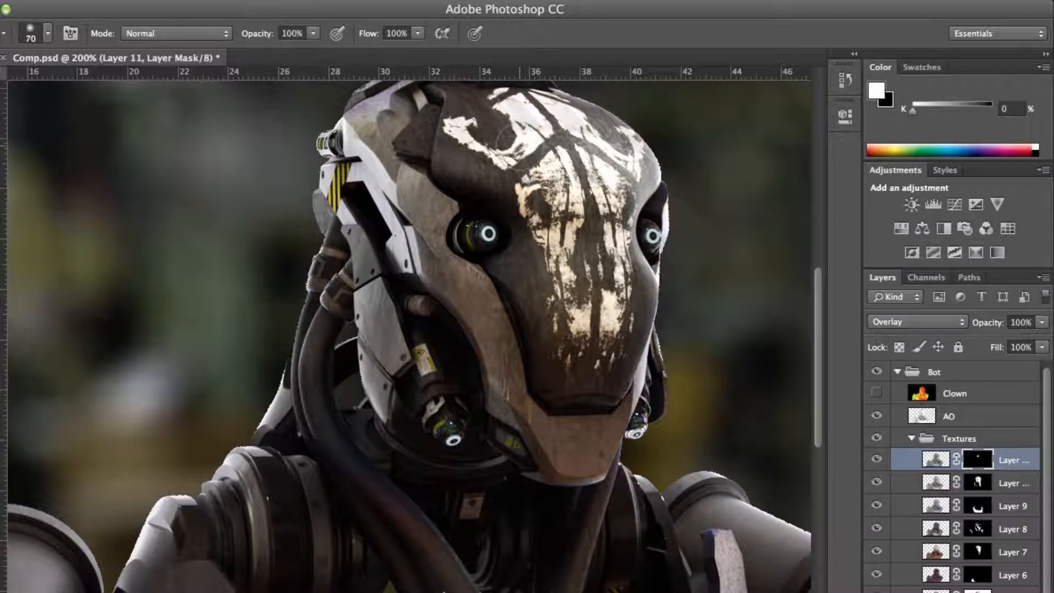
drag(568, 430, 579, 447)
click(876, 459)
click(875, 459)
click(561, 438)
drag(379, 315, 359, 236)
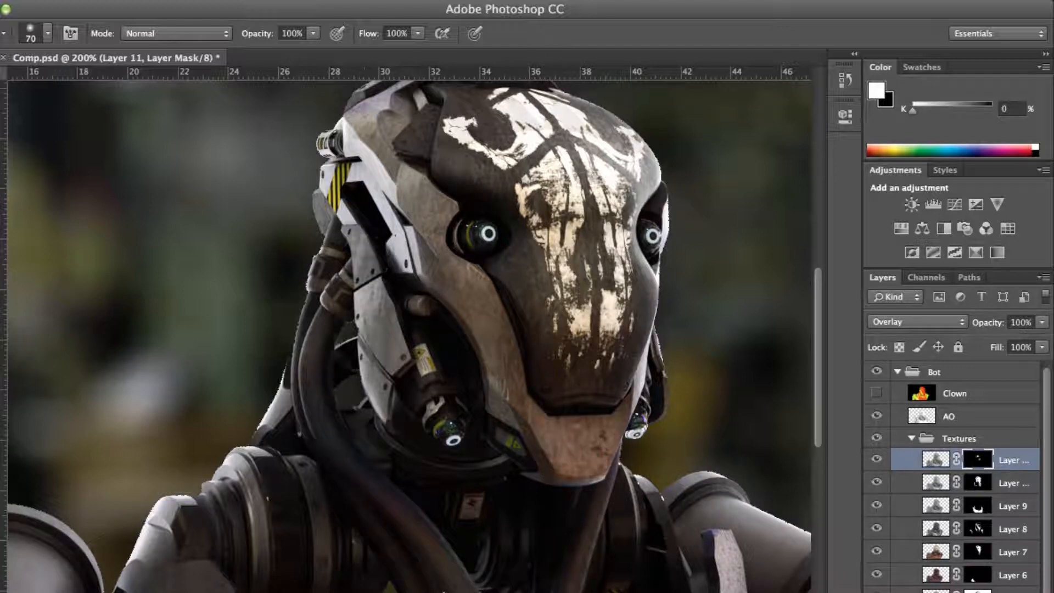
Paint white on Layer 11's mask over parts of the hoses, shoulders and arm joint to bring out the texture
scroll(409, 308, down, 10)
drag(421, 254, 403, 237)
drag(552, 274, 548, 230)
drag(373, 280, 498, 331)
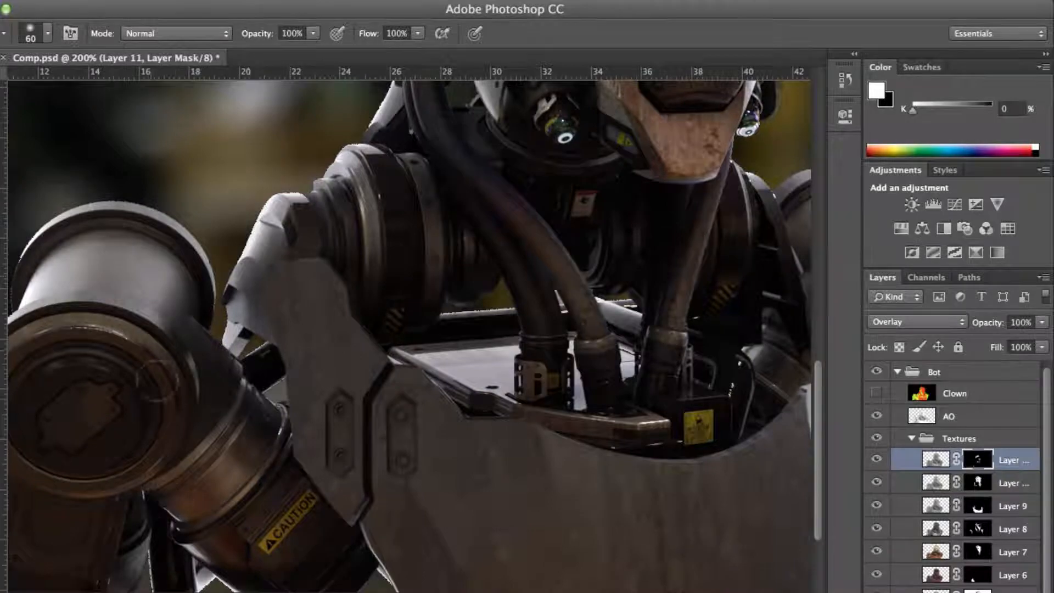
drag(158, 380, 395, 330)
drag(795, 211, 263, 333)
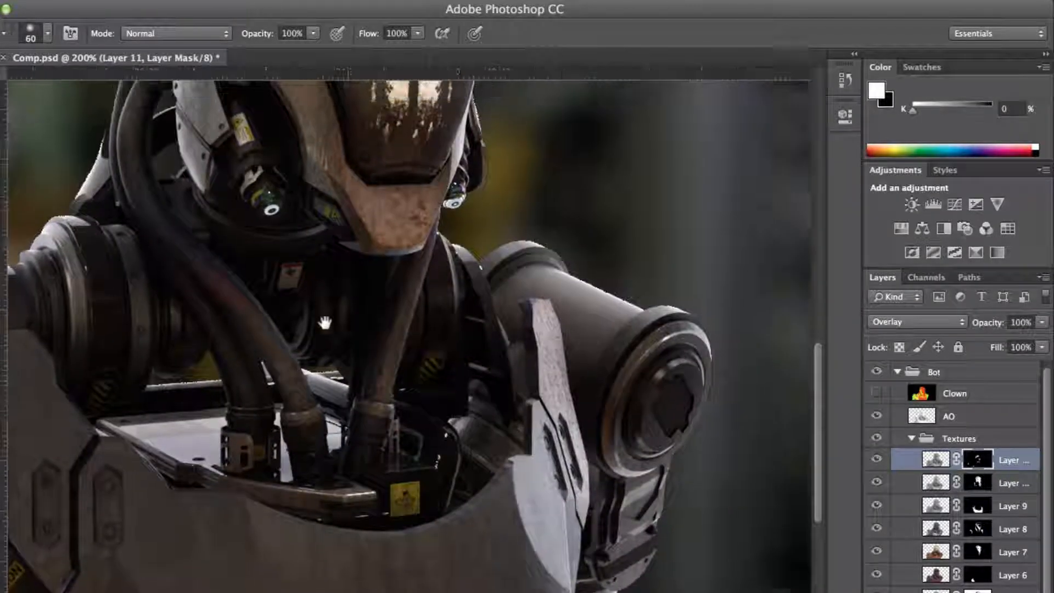
drag(331, 247, 484, 531)
key(super+minus)
drag(334, 377, 317, 333)
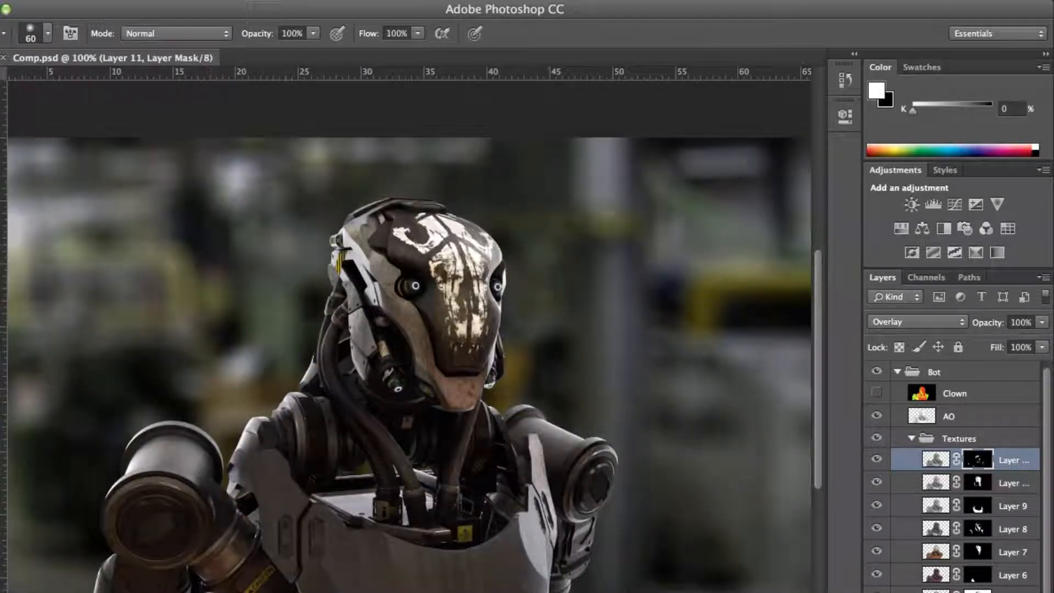
Collapse the Textures group and add a new layer above the Clown layer inside a group named H&S
click(911, 438)
click(877, 393)
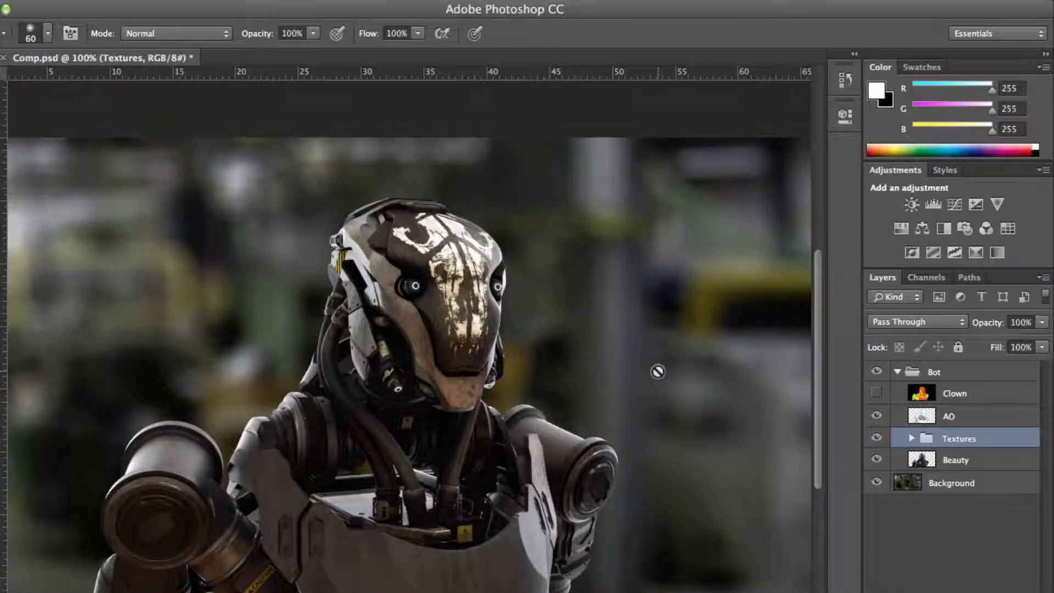
click(892, 371)
click(896, 372)
click(896, 372)
click(956, 393)
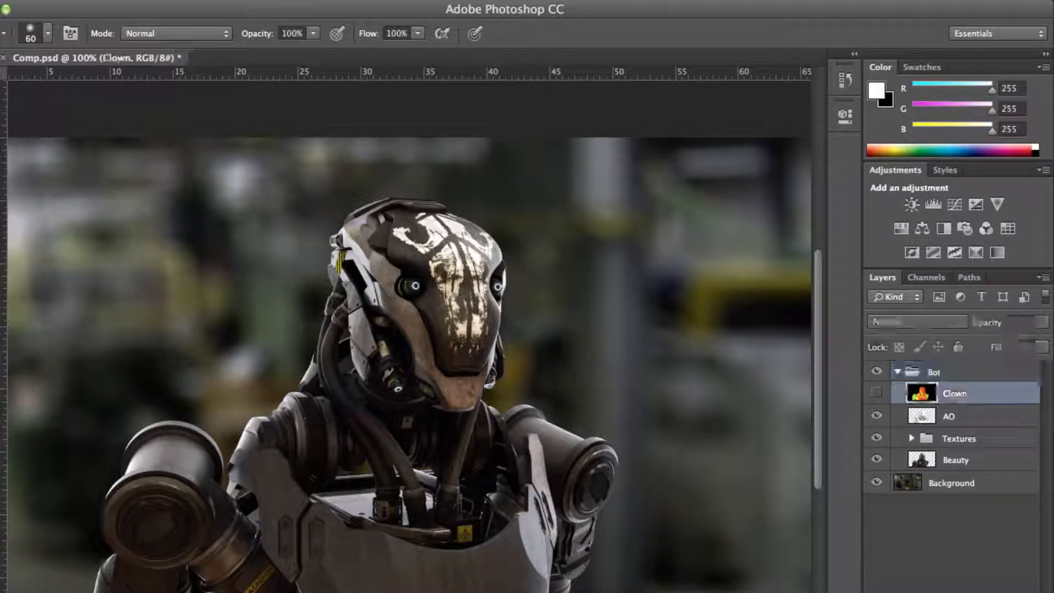
key(alt+shift+super+n)
key(super+g)
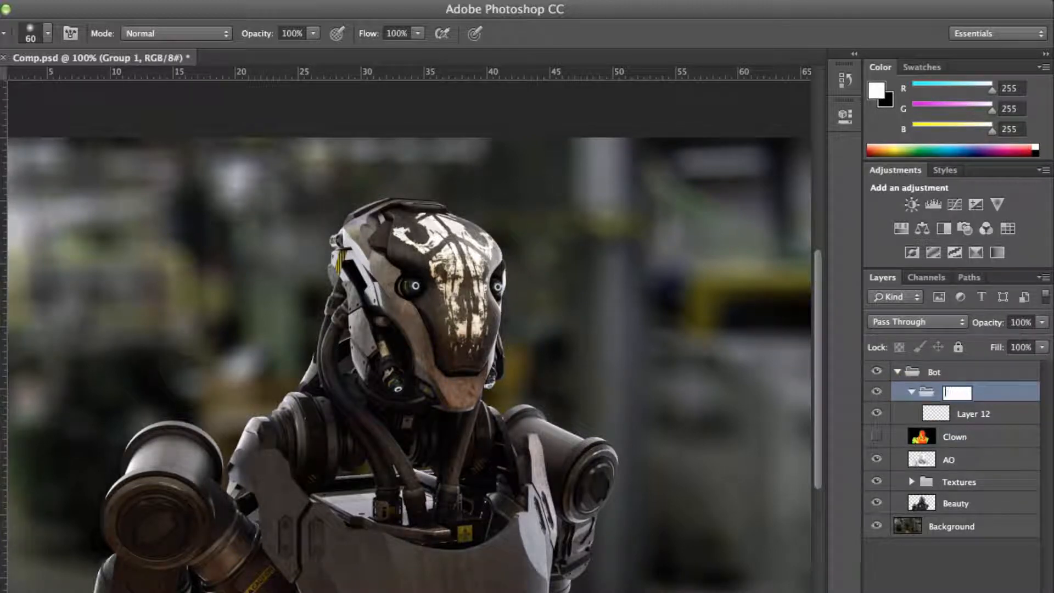
text(&S)
Set Layer 12 to Overlay and dab white glow highlights on the eyes and the small lamp beside the jaw
click(964, 415)
key(super+equal)
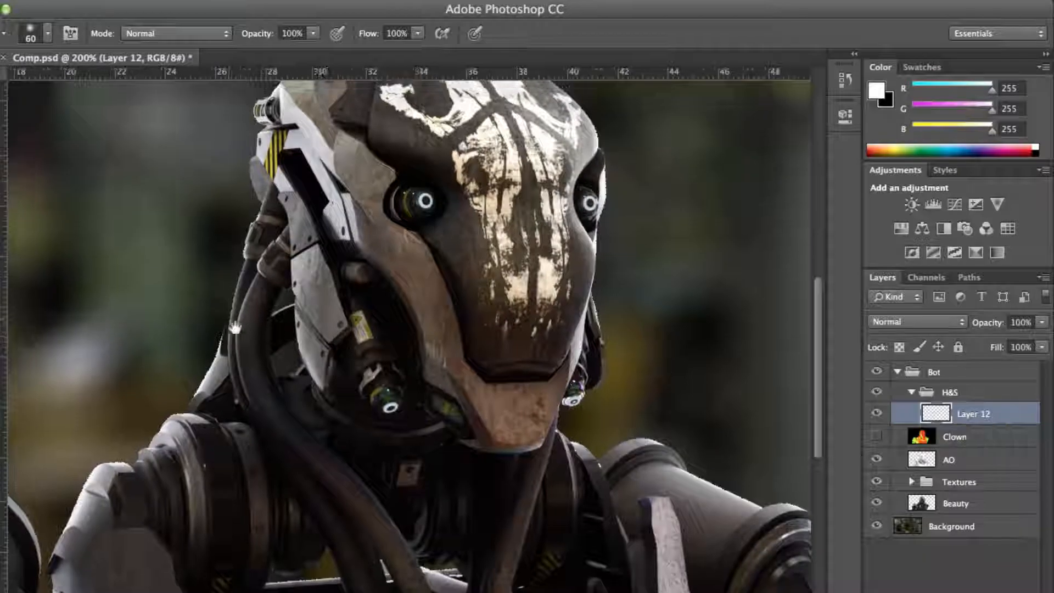
click(916, 322)
click(893, 505)
key(bracketleft)
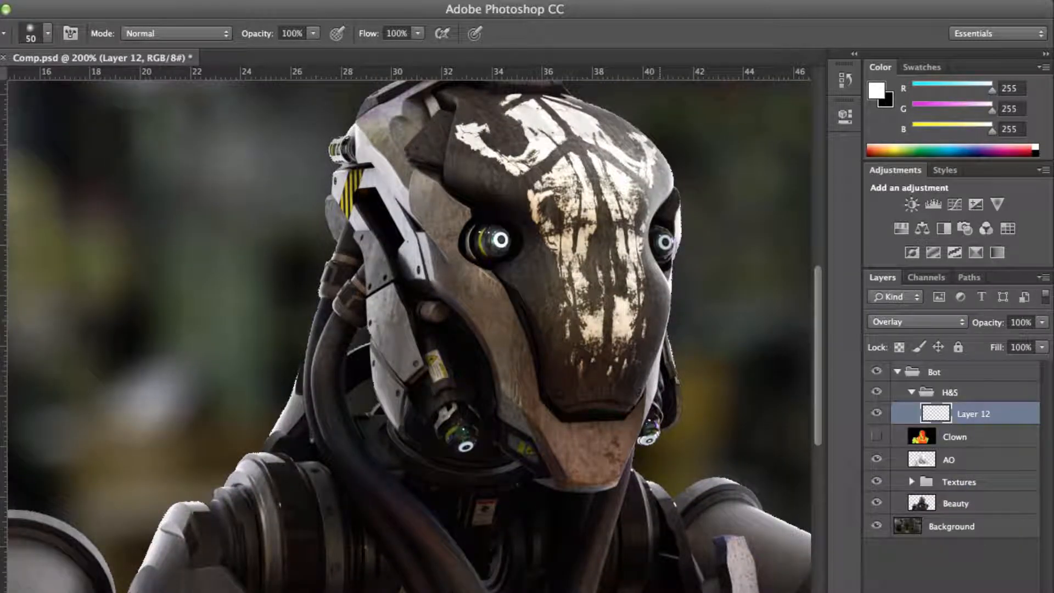
click(461, 439)
click(649, 431)
key(super+z)
key(bracketleft)
click(663, 246)
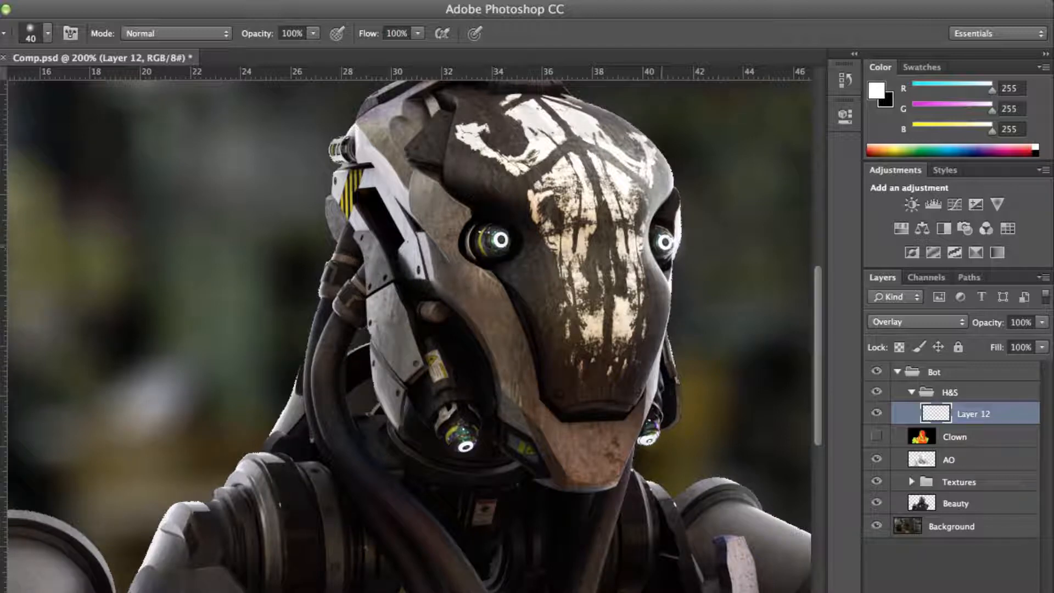
click(684, 226)
key(super+z)
Add a new Overlay layer above Layer 12 in the H&S group and enlarge the brush
key(space)
key(super+minus)
key(bracketright)
key(bracketright)
key(bracketright)
key(bracketright)
key(bracketright)
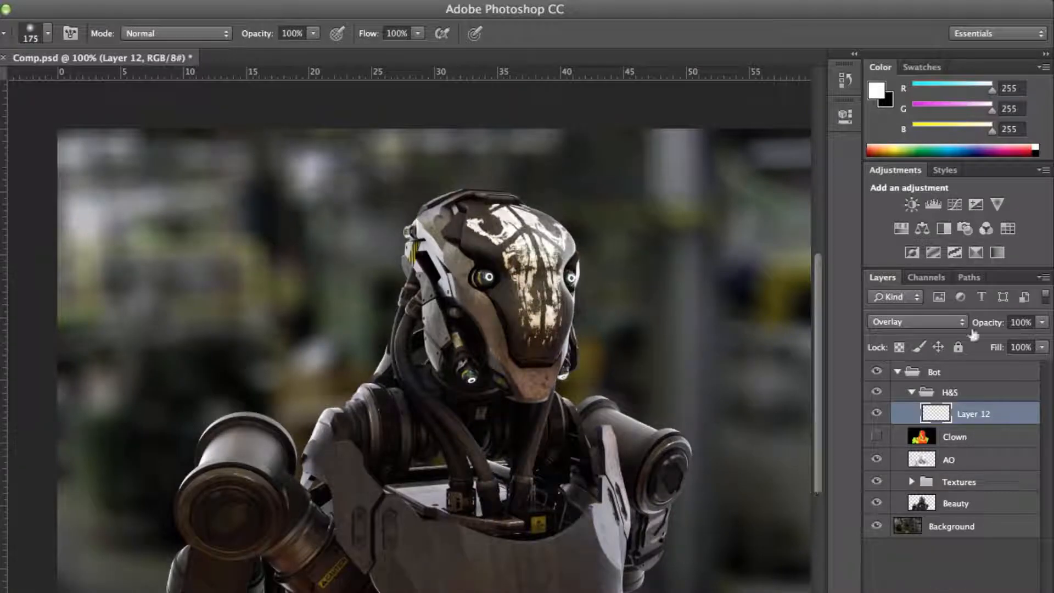
key(super+shift+alt+n)
click(917, 322)
click(891, 511)
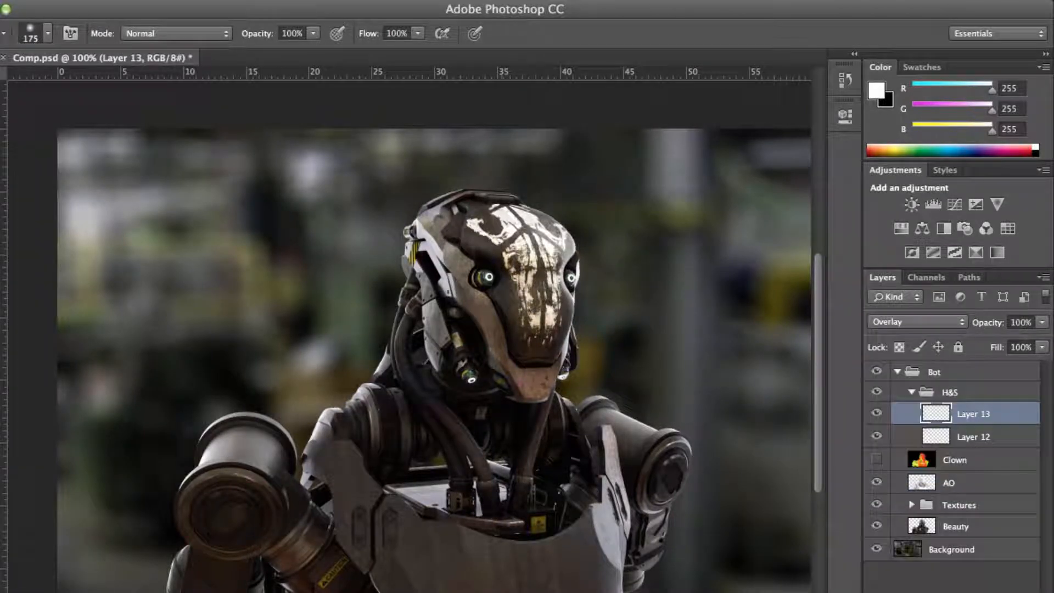
Paint white highlights on Layer 13 over the forehead, chin and side of the head, varying the brush size
key(bracketright)
key(bracketright)
drag(501, 264, 522, 283)
key(bracketleft)
key(bracketleft)
drag(527, 343, 522, 359)
key(bracketleft)
key(bracketleft)
key(bracketleft)
key(bracketleft)
key(bracketleft)
mouse_move(431, 324)
mouse_down()
mouse_move(436, 343)
mouse_move(418, 248)
mouse_up()
key(bracketleft)
key(bracketleft)
drag(436, 266, 448, 288)
key(bracketright)
key(bracketright)
key(bracketright)
mouse_move(439, 222)
mouse_down()
mouse_move(450, 232)
mouse_move(427, 222)
mouse_move(398, 257)
mouse_move(417, 239)
mouse_up()
Lower Layer 13's opacity to 22% and compare the highlights with and without the layer below
key(r)
key(e)
mouse_move(991, 323)
mouse_down()
mouse_move(973, 326)
mouse_move(985, 322)
mouse_up()
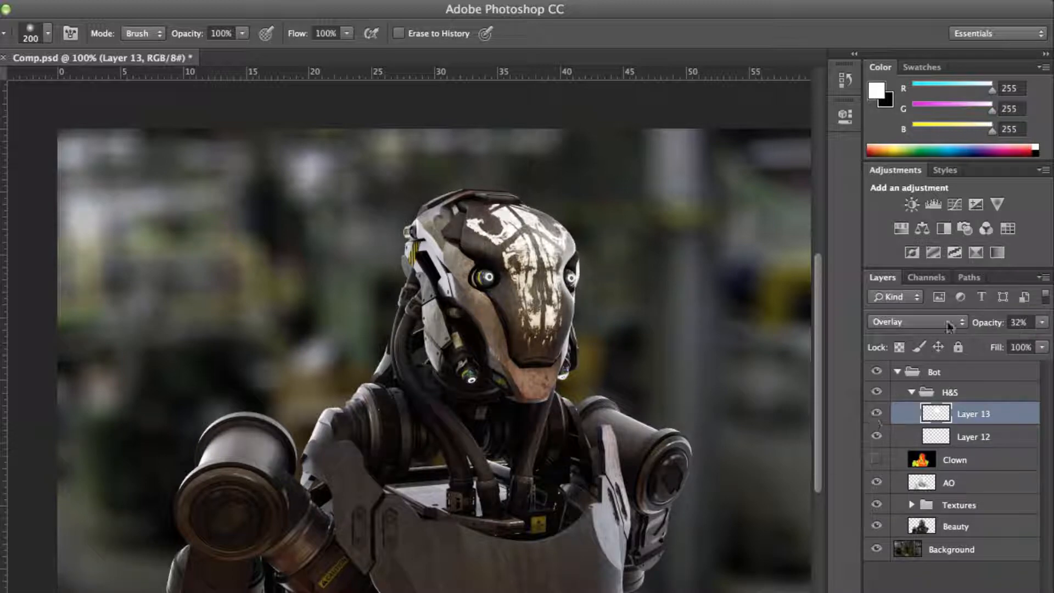
click(877, 434)
click(877, 433)
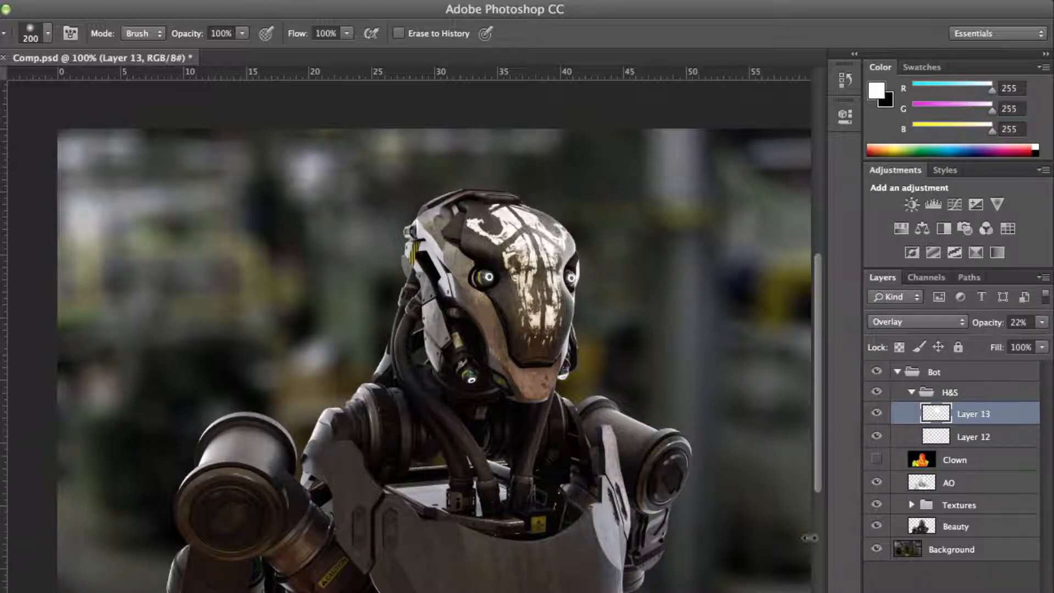
Add a new Multiply layer above Layer 13 in the H&S group
key(super+shift+alt+n)
click(905, 322)
click(890, 366)
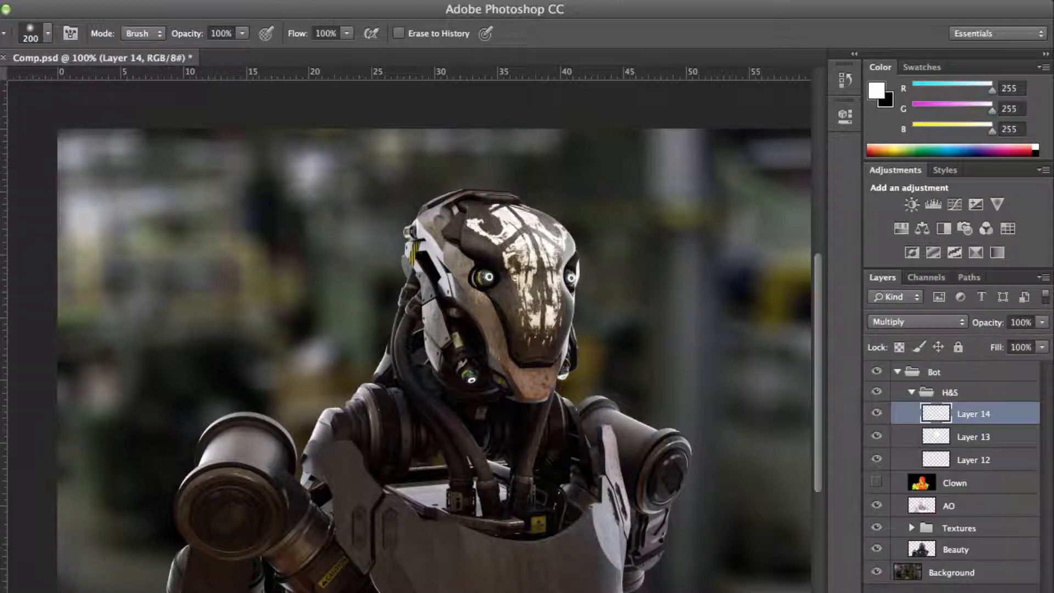
Paint soft black shading on Layer 14 over the chest and the lower part of the robot's body
key(b)
key(x)
key(bracketright)
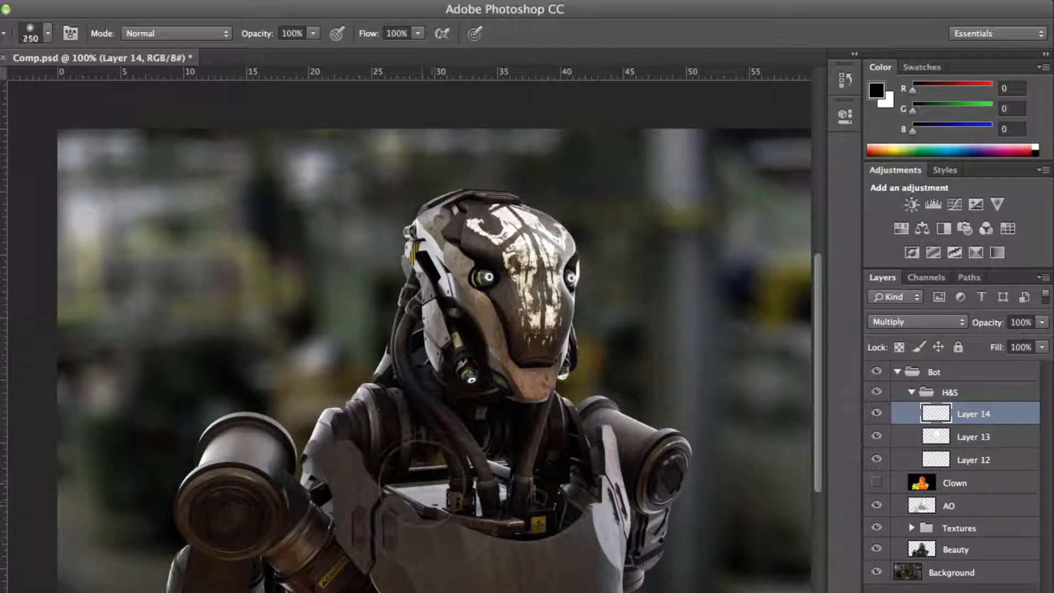
click(500, 466)
click(618, 559)
key(bracketright)
key(bracketright)
key(bracketright)
mouse_move(586, 582)
mouse_down()
mouse_move(455, 590)
mouse_move(414, 576)
mouse_up()
drag(334, 579, 225, 576)
Lower Layer 14's opacity to 26% and compare the image with and without the shading
mouse_move(989, 323)
mouse_down()
mouse_move(938, 325)
mouse_move(978, 325)
mouse_up()
click(876, 412)
click(876, 413)
click(877, 413)
click(877, 413)
key(e)
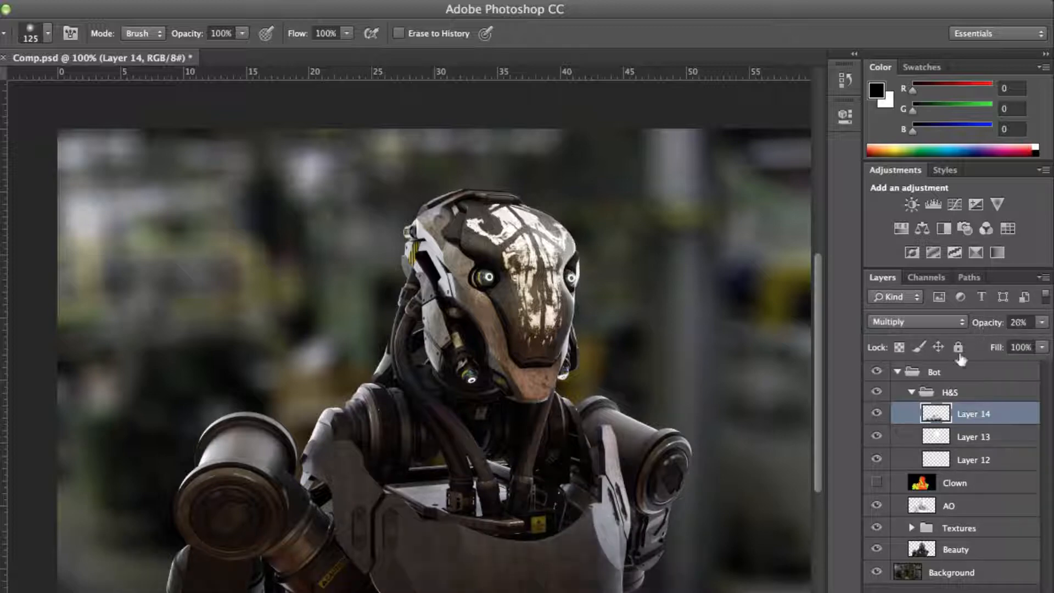
Add a new Overlay layer above Layer 14 in the H&S group
key(ctrl+alt+shift+n)
click(916, 321)
click(886, 487)
Paint soft white highlights on Layer 15 along the neck hoses and around the collar
key(b)
key(x)
key(bracketleft)
key(bracketleft)
key(bracketleft)
key(bracketleft)
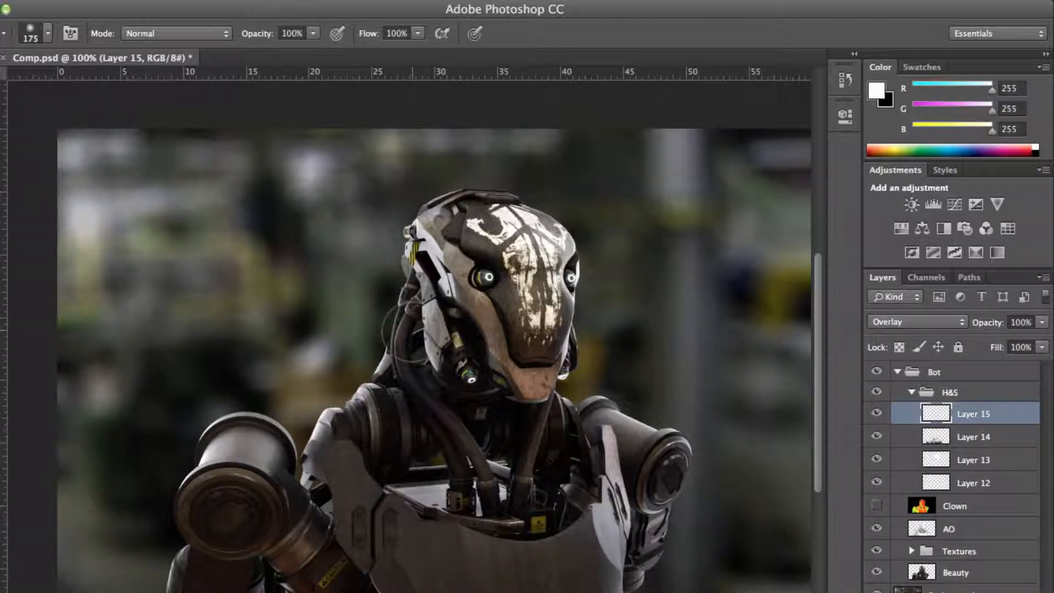
click(412, 329)
mouse_move(412, 329)
mouse_down()
mouse_move(439, 417)
mouse_move(473, 455)
mouse_up()
key(bracketright)
mouse_move(483, 391)
mouse_down()
mouse_move(492, 411)
mouse_move(466, 395)
mouse_move(369, 405)
mouse_up()
key(bracketleft)
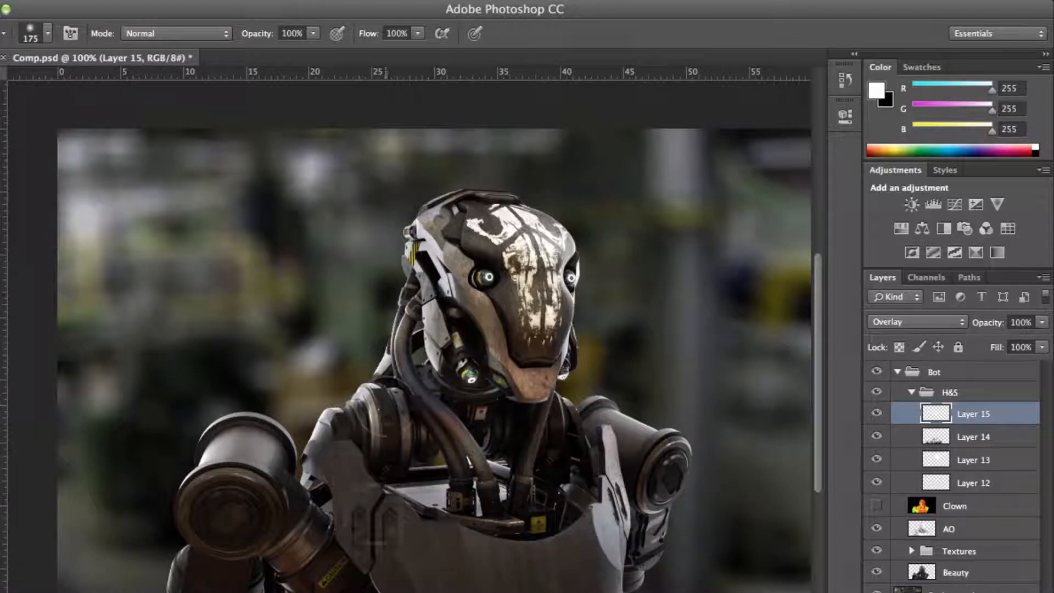
Dab white highlights on Layer 15 over the shoulder plate and the round arm joint
click(332, 444)
key(bracketright)
click(233, 513)
key(bracketleft)
key(bracketleft)
key(bracketleft)
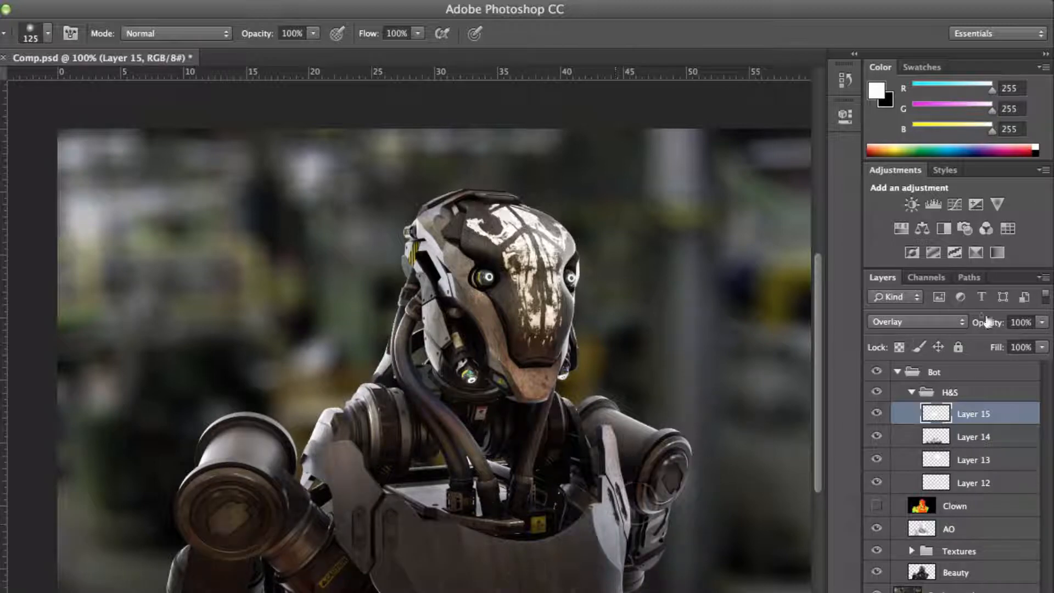
Add a new layer above Layer 15 in the H&S group and set its blend mode to Overlay
key(super+shift+alt+n)
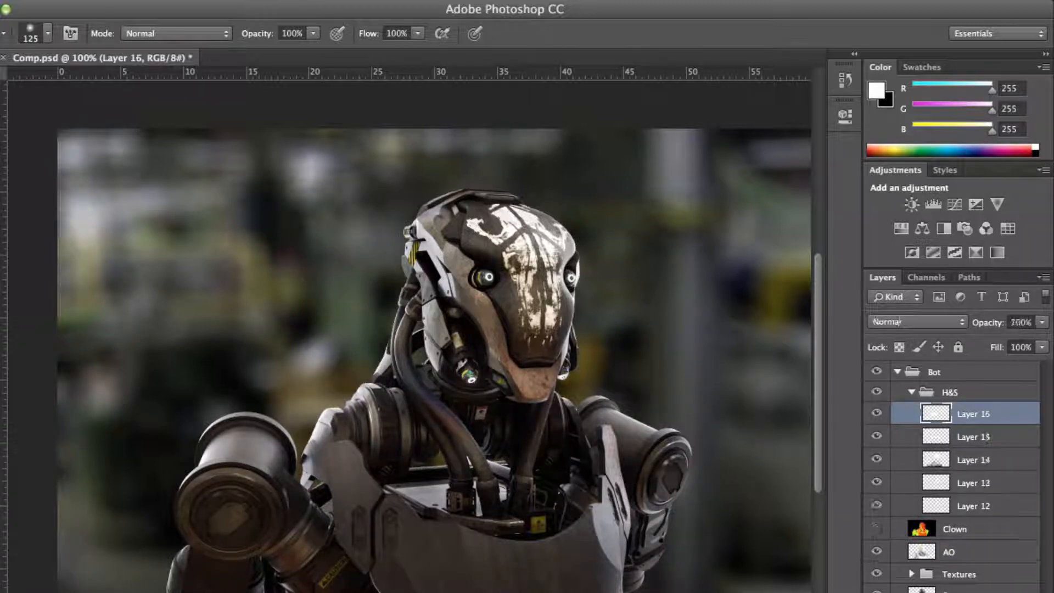
click(915, 321)
click(892, 500)
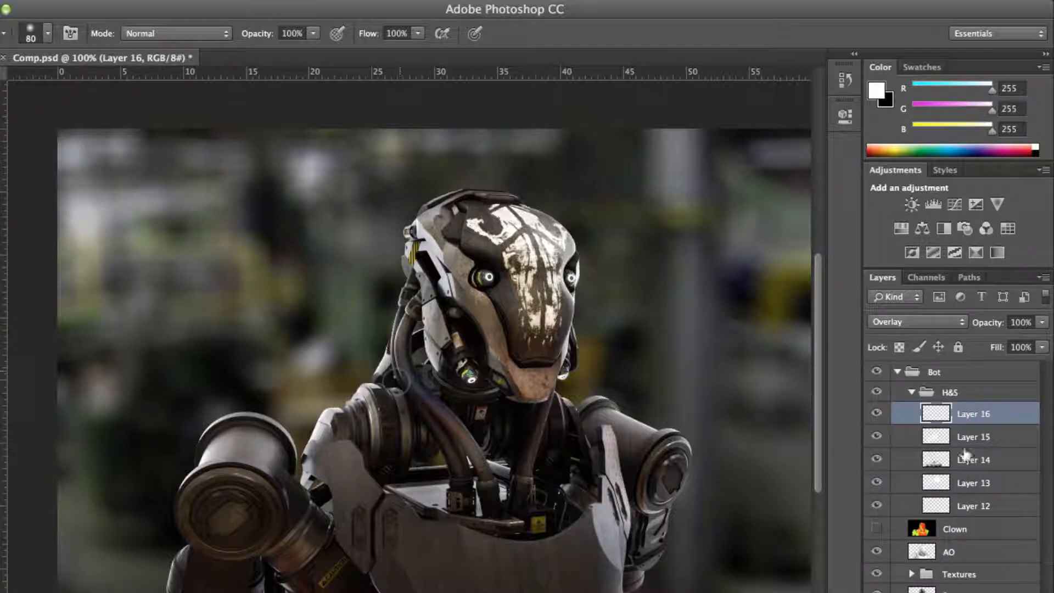
Compare the robot with and without the highlights painted on Layer 15
click(967, 439)
click(876, 436)
click(875, 436)
key(ctrl+minus)
key(ctrl+plus)
key(ctrl+minus)
Collapse the H&S and Bot groups and save the document
click(911, 392)
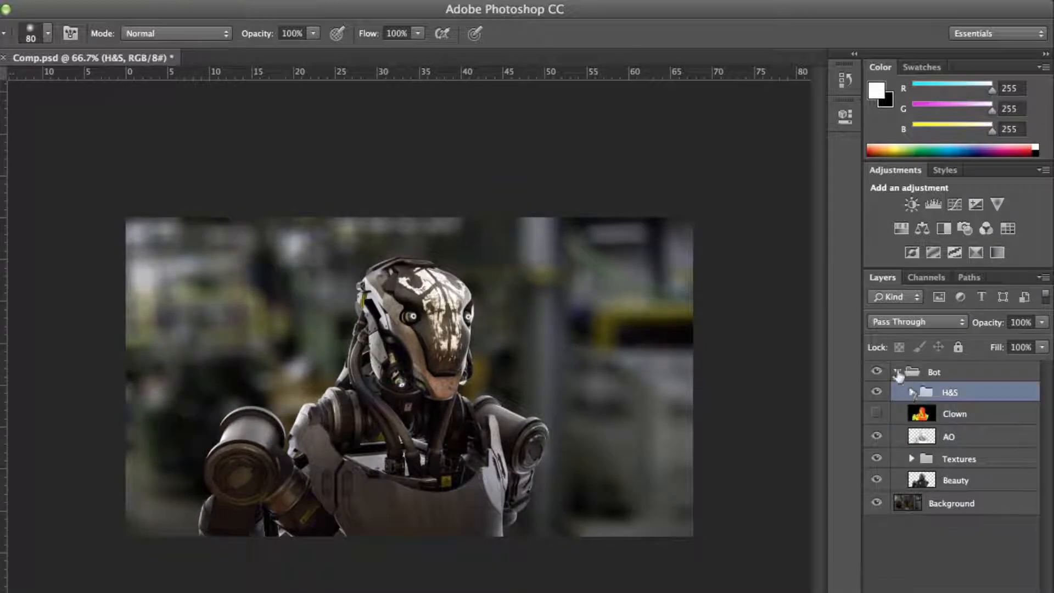
click(897, 372)
key(ctrl+plus)
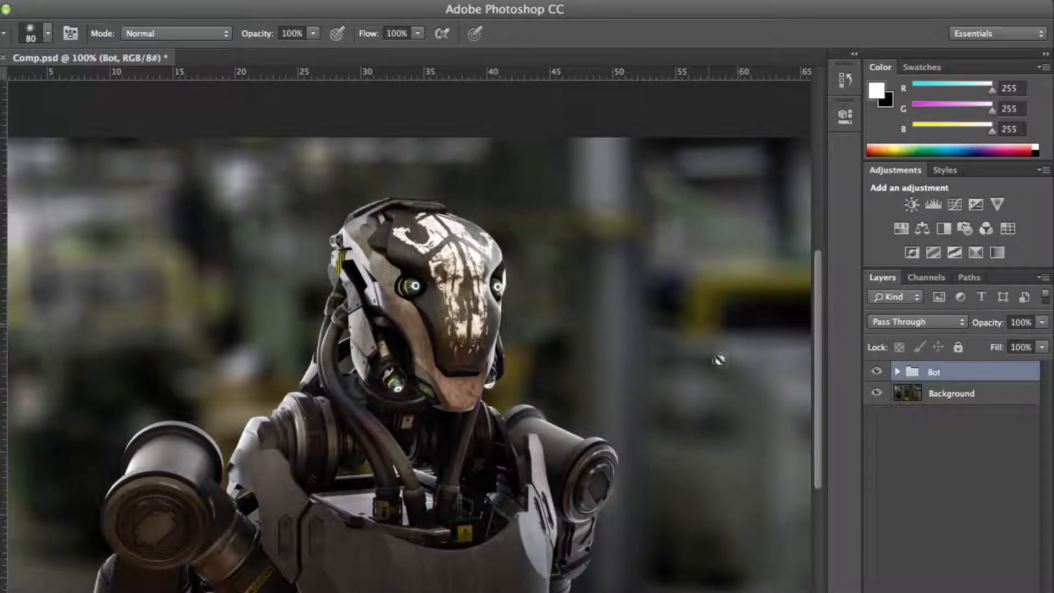
scroll(718, 359, right, 3)
scroll(621, 337, left, 4)
key(super+s)
Group the Bot group with the Background layer and name the new group "o"
shift+click(927, 394)
key(super+g)
double_click(942, 373)
text(o)
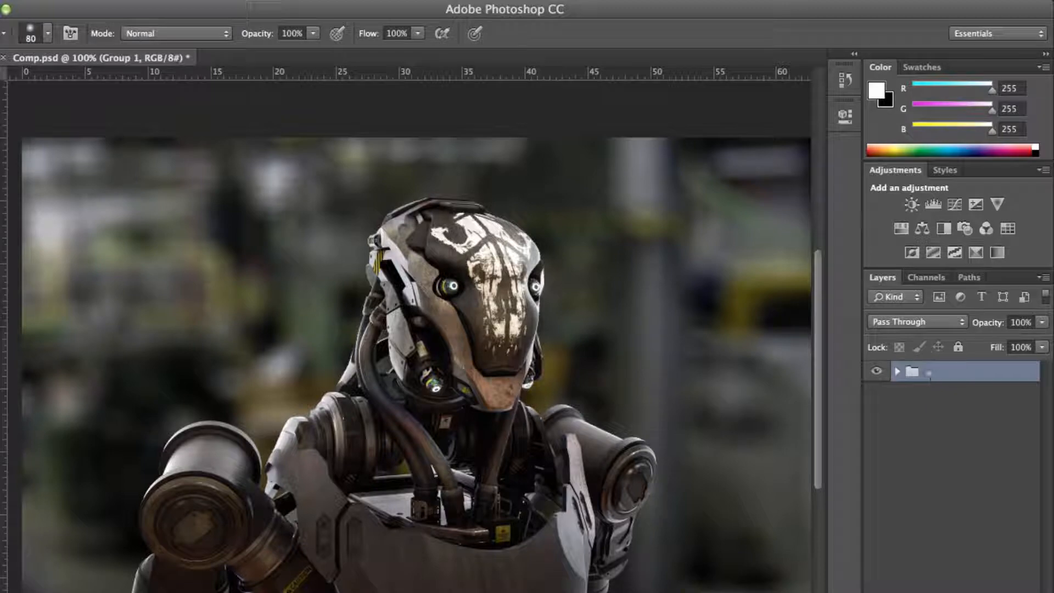
key(Return)
Duplicate group o, merge the copy into a single layer and hide the original group
right_click(950, 373)
click(884, 281)
key(Return)
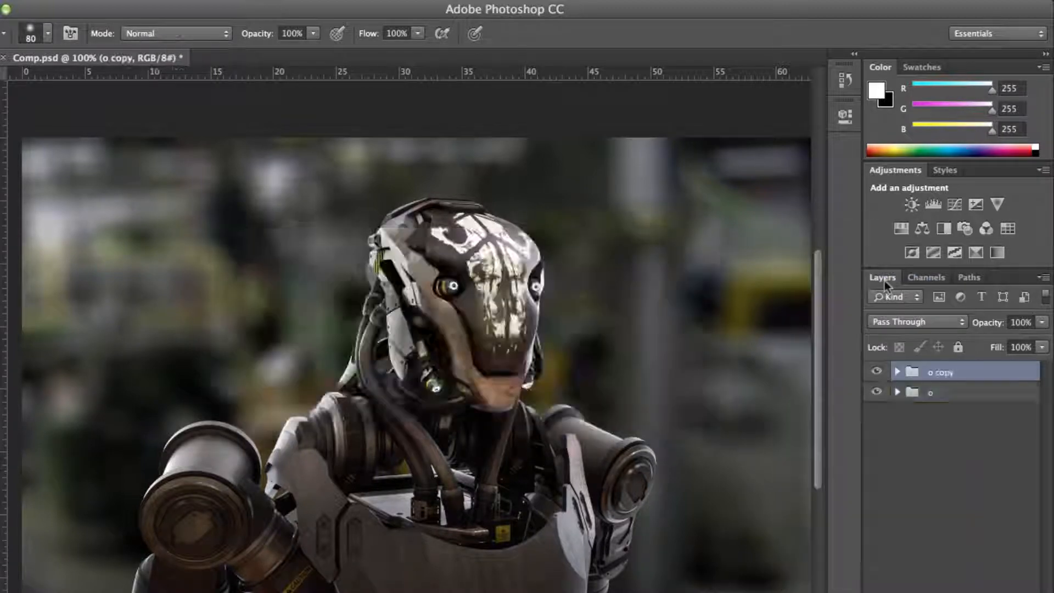
right_click(939, 372)
click(838, 530)
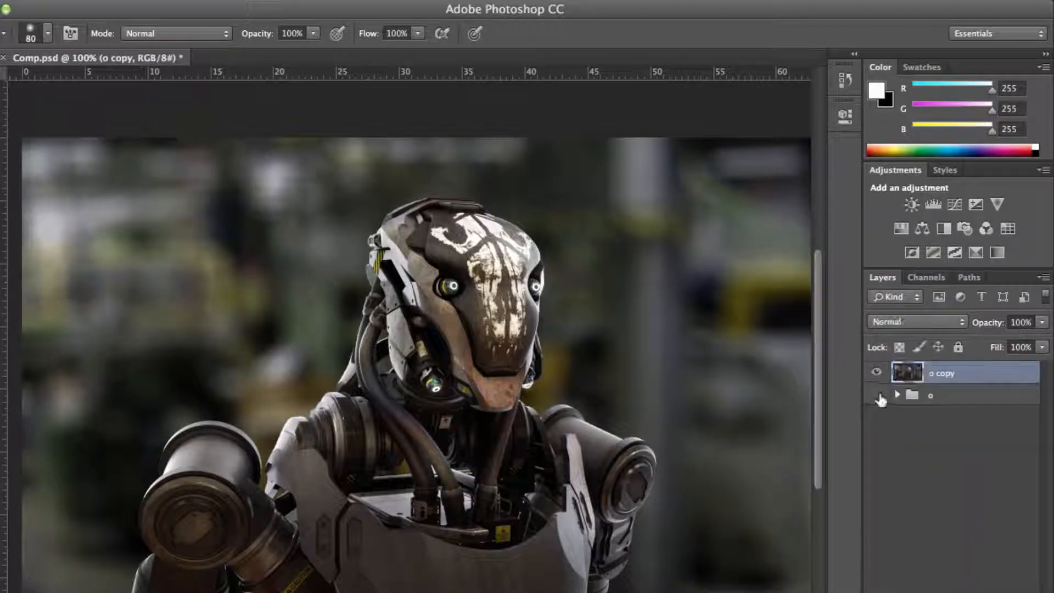
click(878, 396)
Open the merged "o copy" layer in the Exposure 5 filter
key(super+minus)
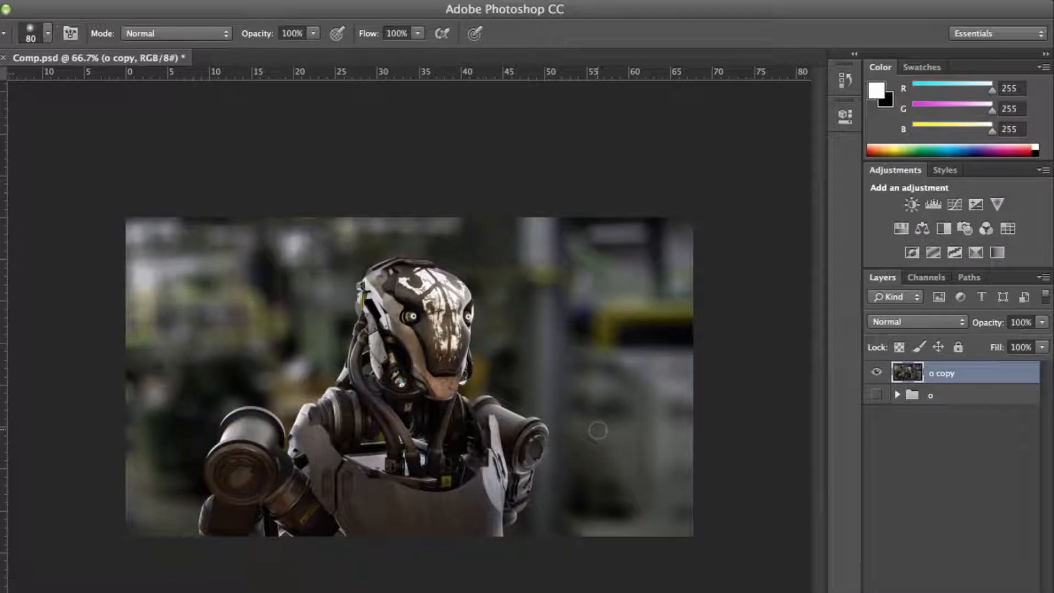
scroll(474, 387, up, 3)
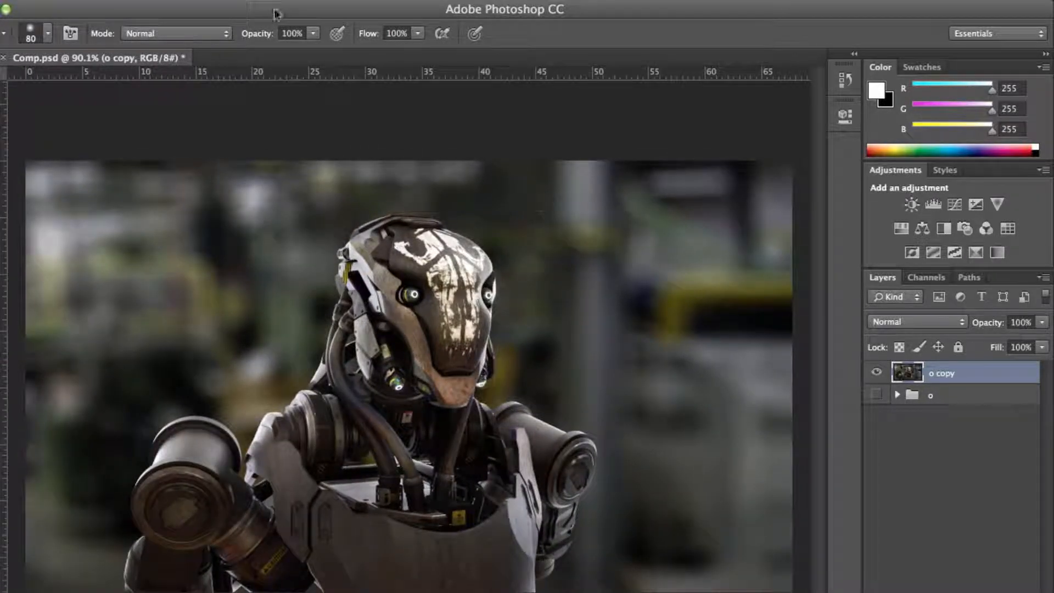
click(336, 2)
mouse_move(150, 2)
click(171, 88)
click(422, 2)
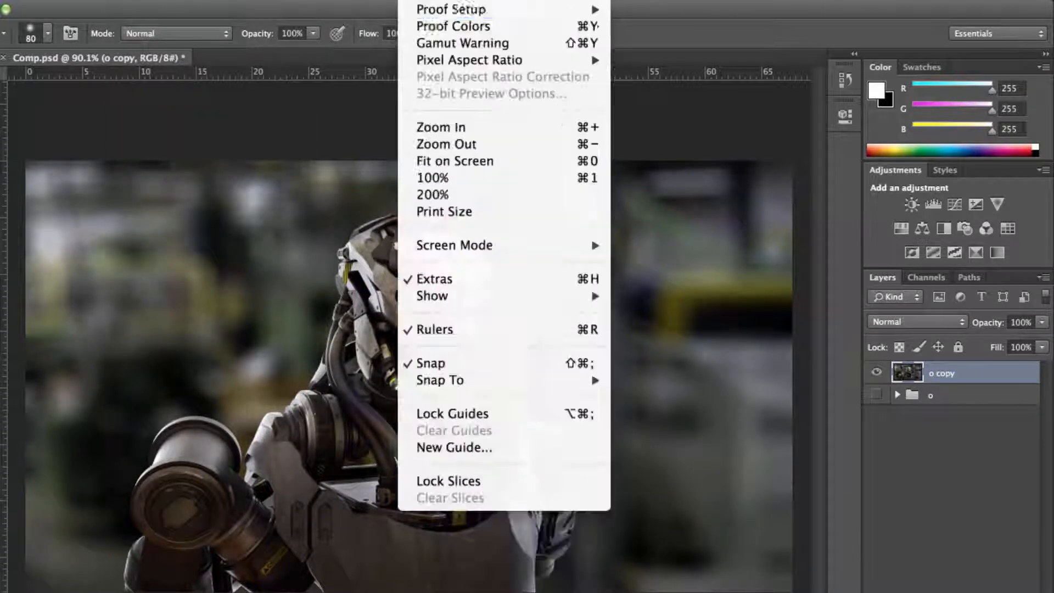
mouse_move(373, 377)
click(585, 377)
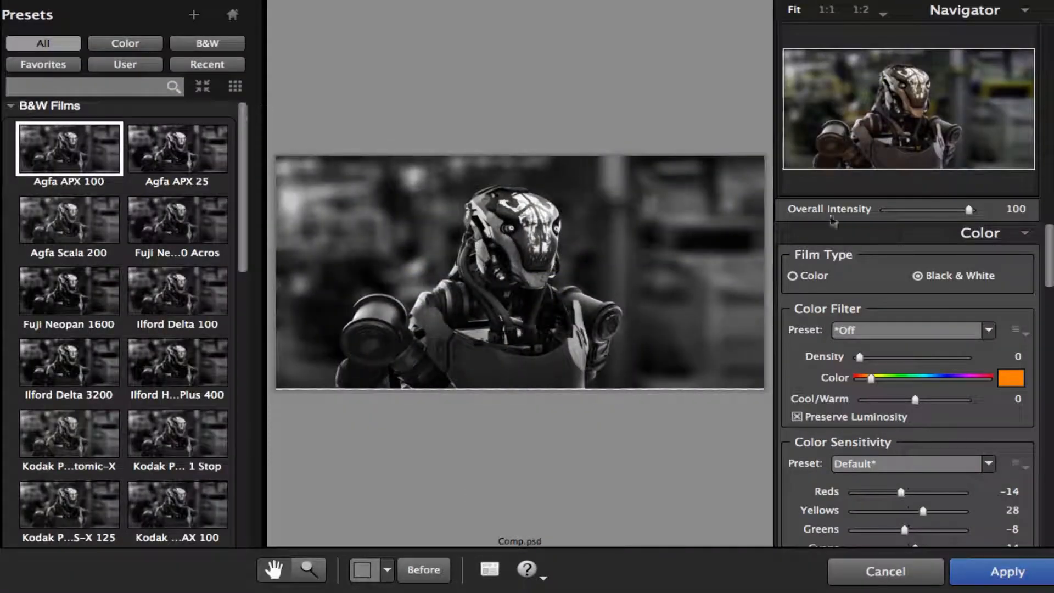
Collapse the B&W Films presets and expand the Cinema category
click(486, 238)
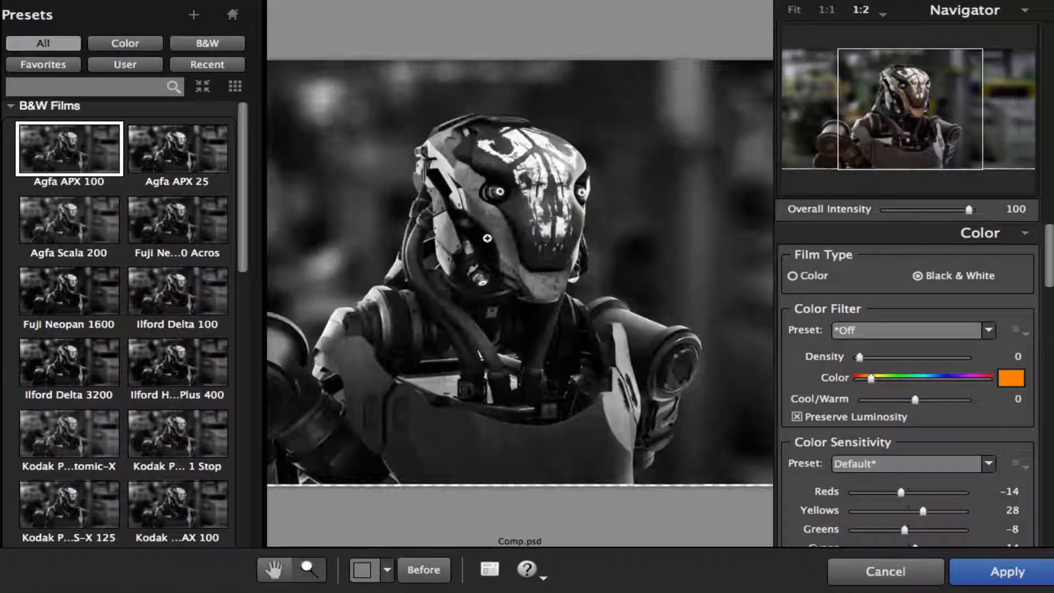
scroll(492, 421, down, 6)
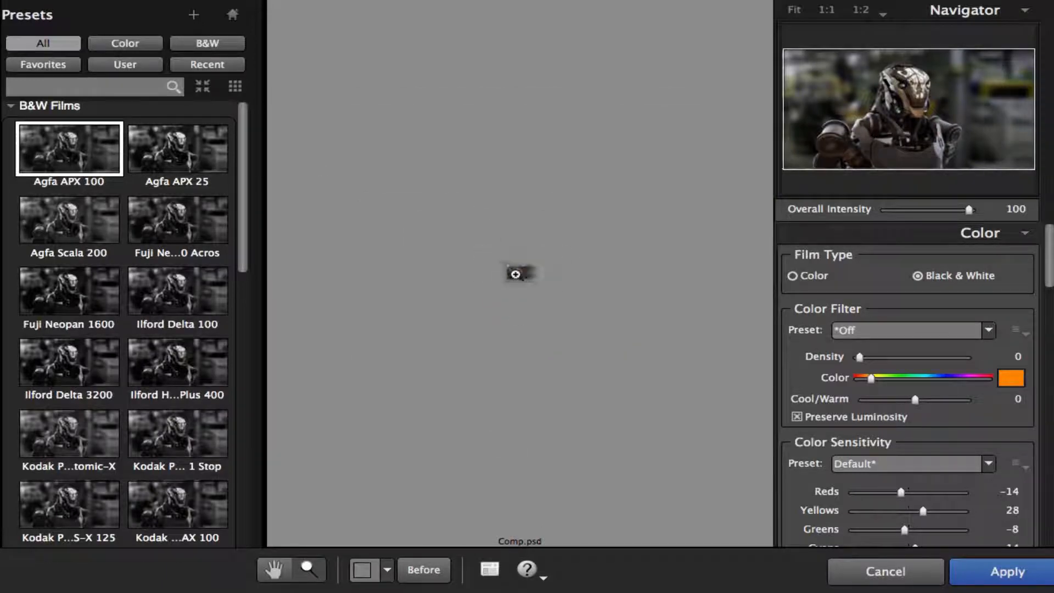
click(515, 273)
click(50, 106)
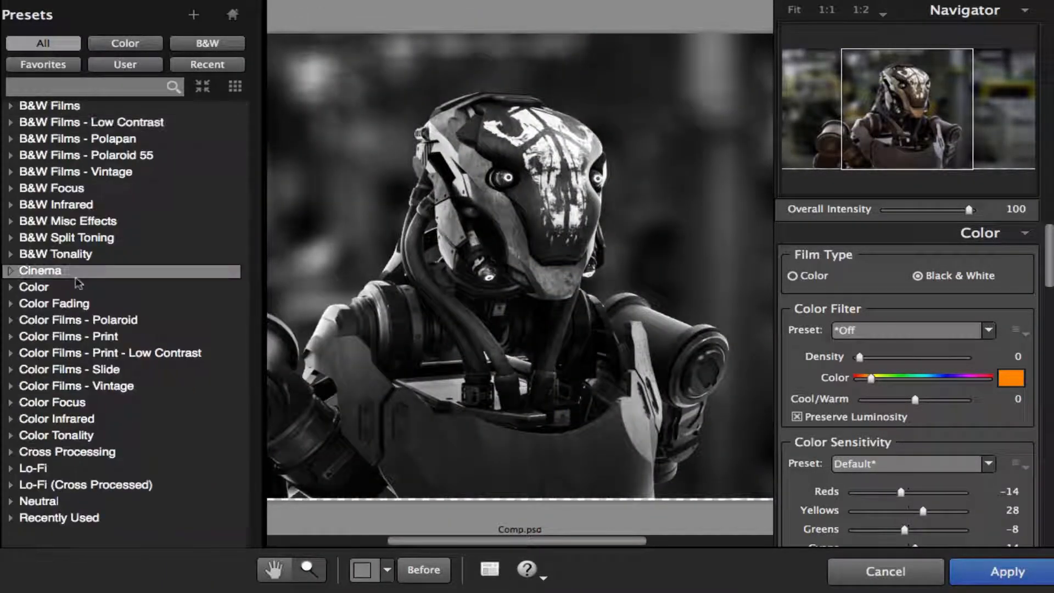
click(55, 270)
Try the Cinema bleach preset for highlights at an overall intensity of 28
click(159, 319)
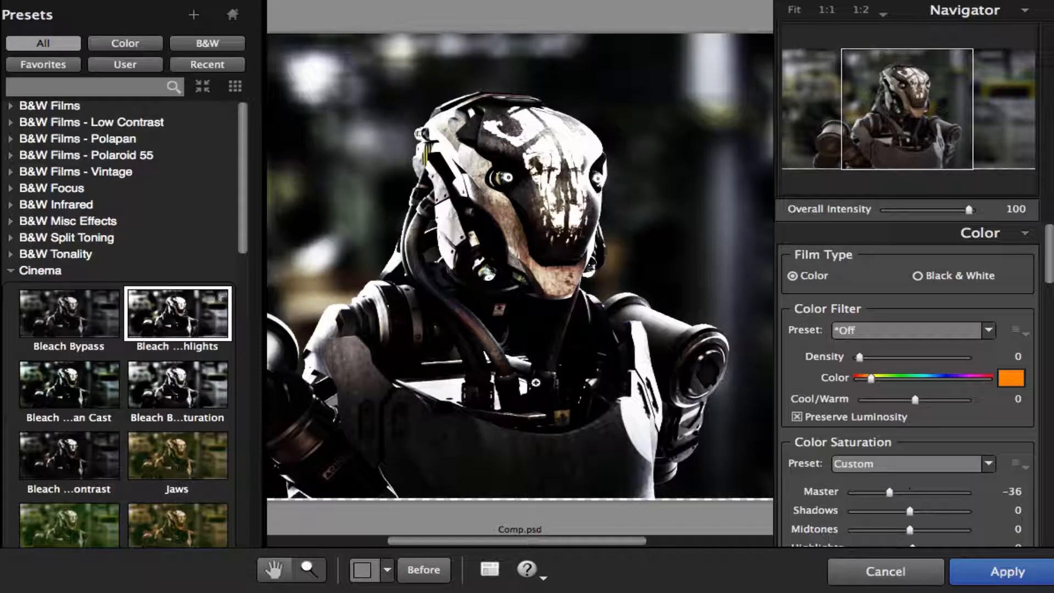
drag(969, 210, 938, 210)
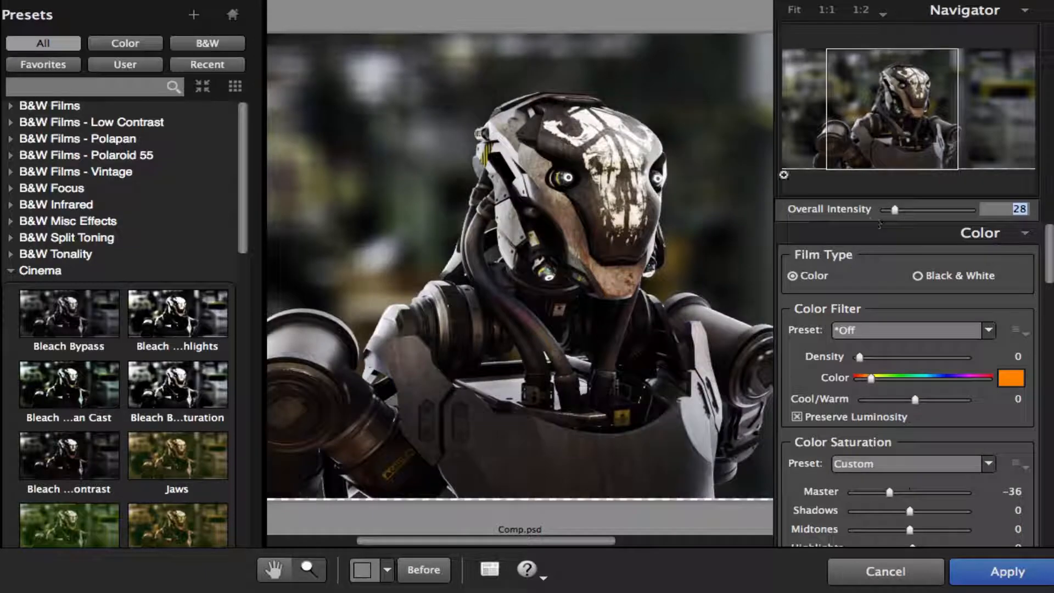
click(144, 325)
Apply the Summer Blockbuster (-saturation) preset from the Cinema category with overall intensity 35
scroll(159, 379, down, 5)
click(174, 318)
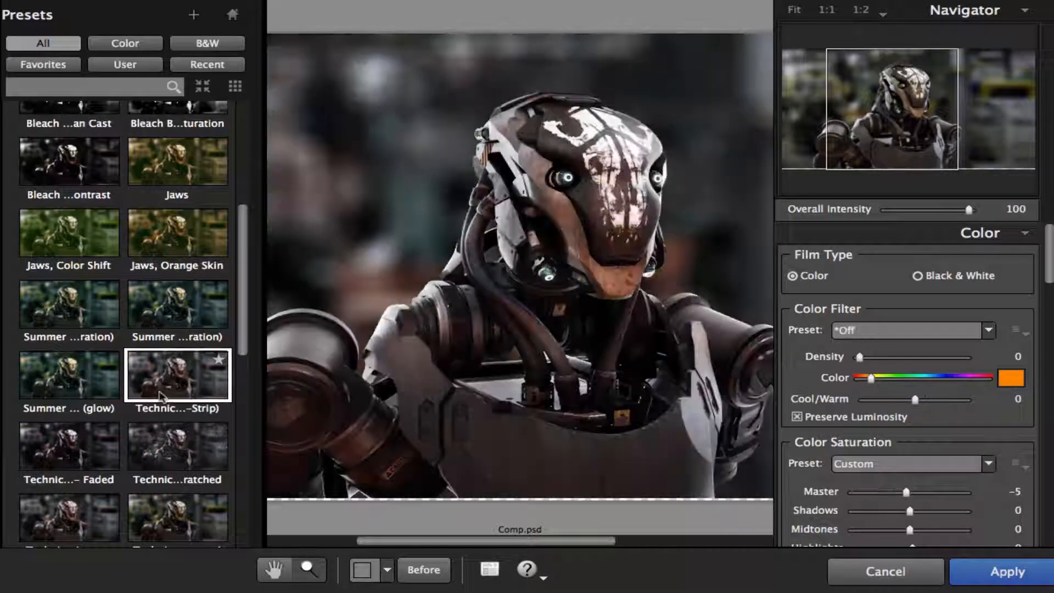
drag(969, 209, 903, 216)
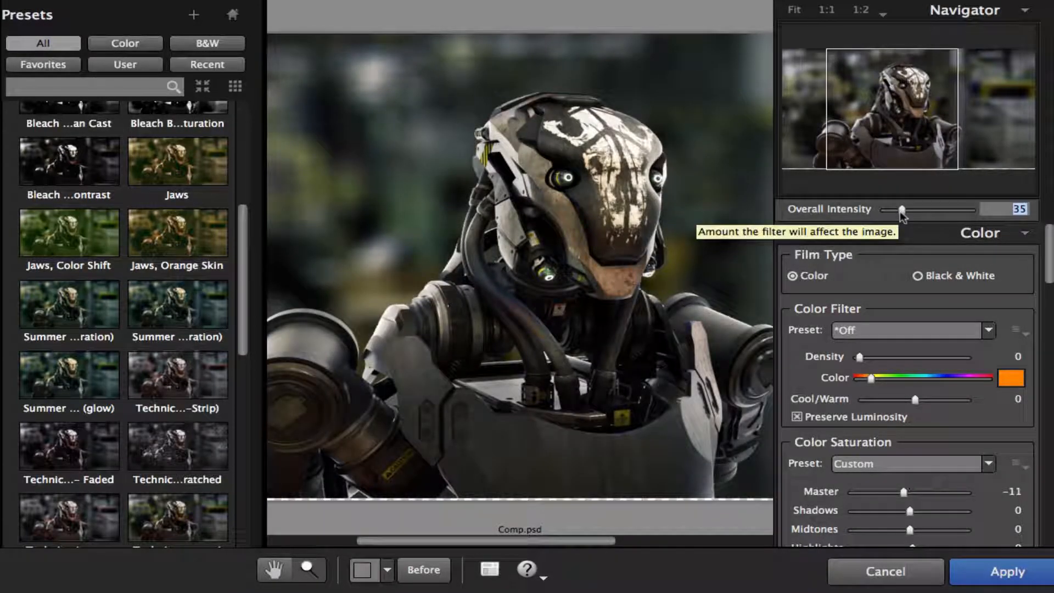
click(1006, 571)
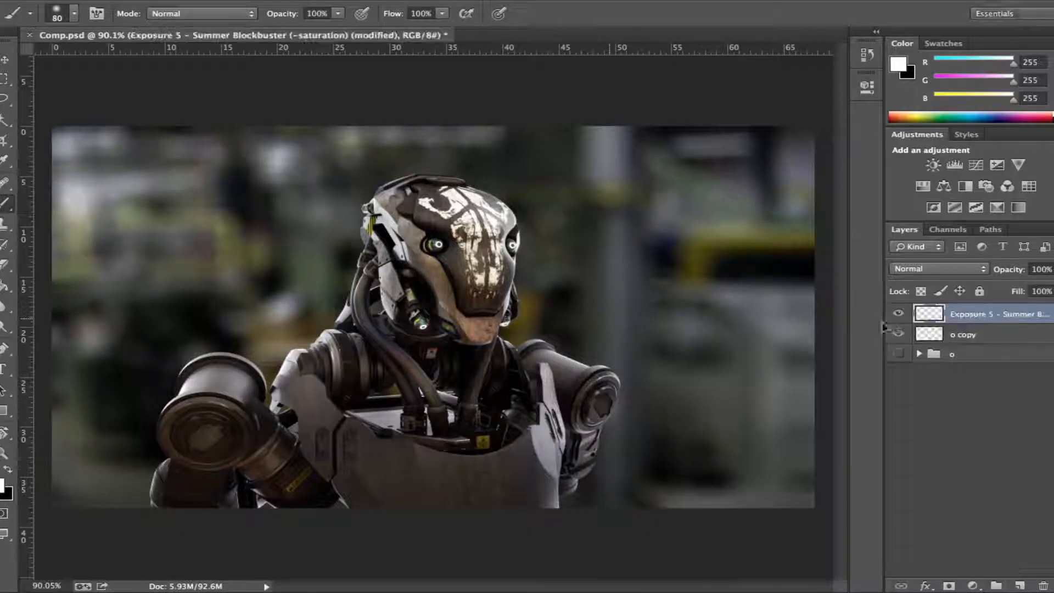
Hide the Summer Blockbuster result layer and open the "o copy" layer in the Exposure 5 filter again
click(898, 313)
click(962, 334)
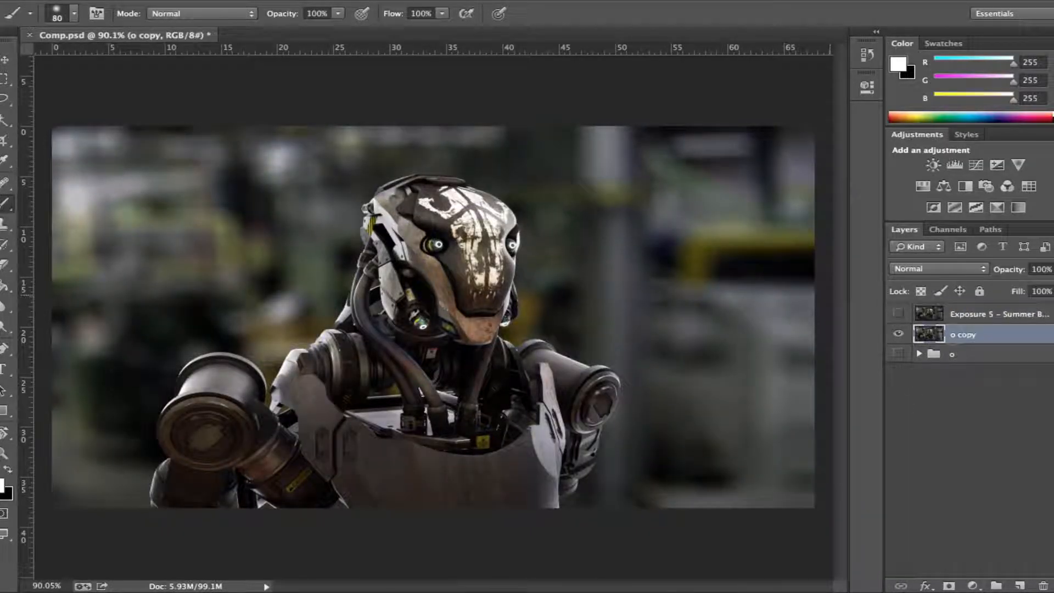
click(369, 2)
mouse_move(489, 321)
click(583, 321)
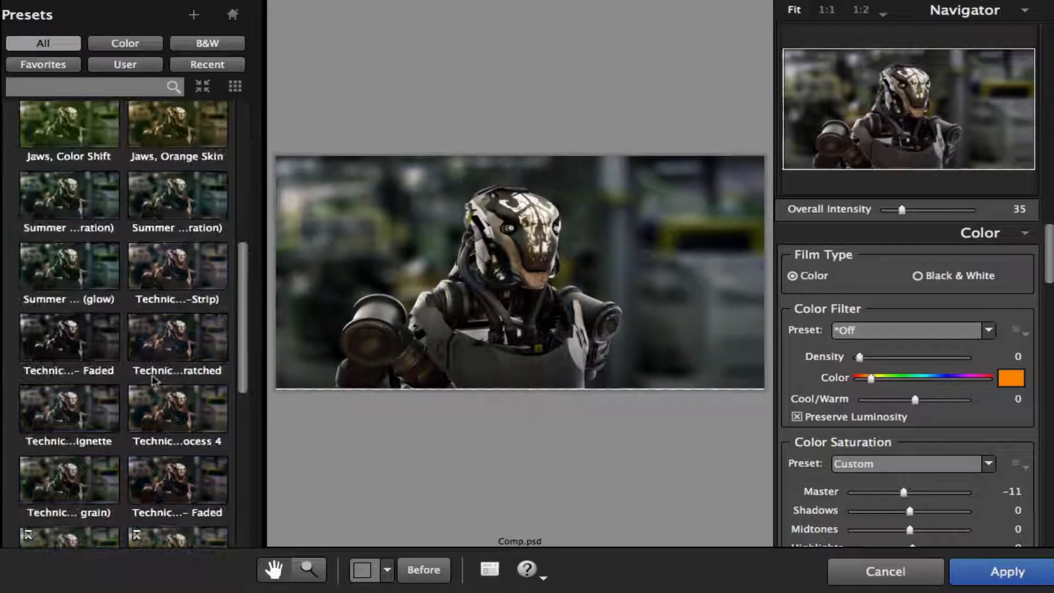
Preview several Technicolor and Summer Blockbuster presets on the image, and collapse the Cinema category
click(167, 273)
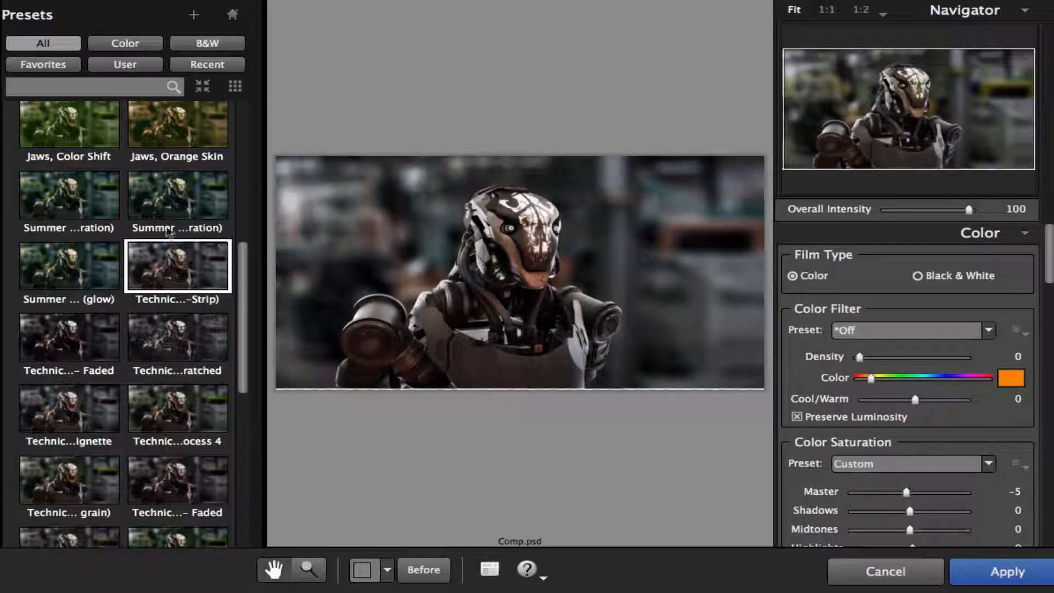
click(502, 261)
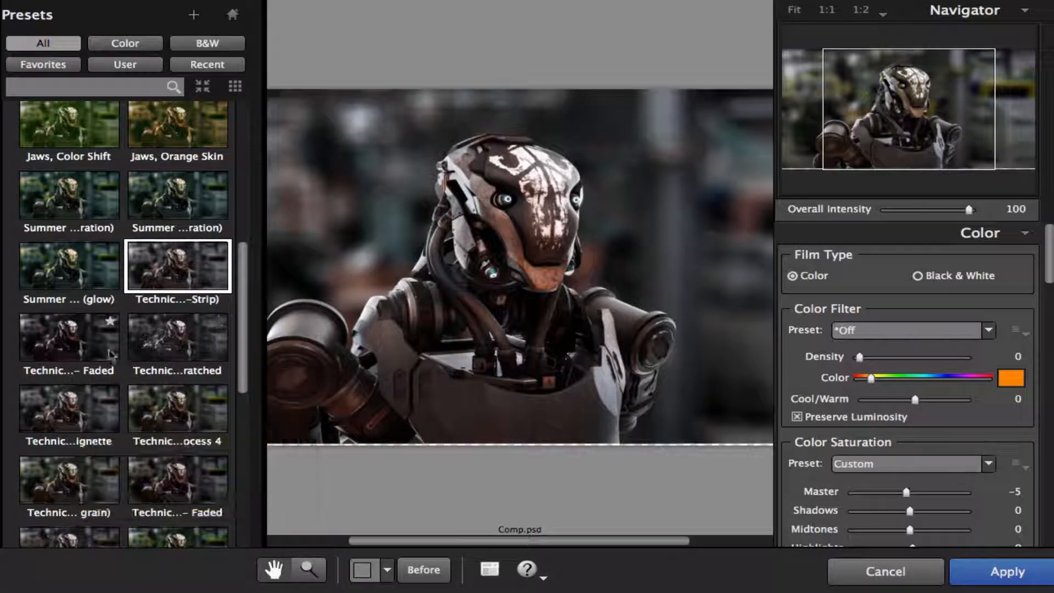
click(112, 354)
click(95, 402)
scroll(98, 240, down, 3)
click(177, 419)
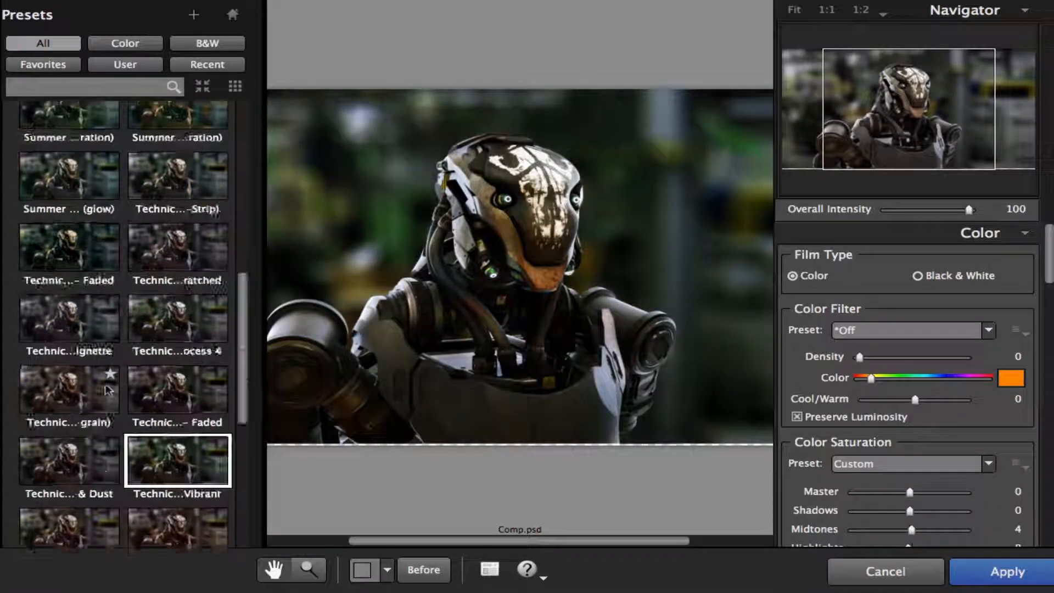
scroll(81, 321, up, 5)
click(79, 315)
click(82, 381)
click(164, 381)
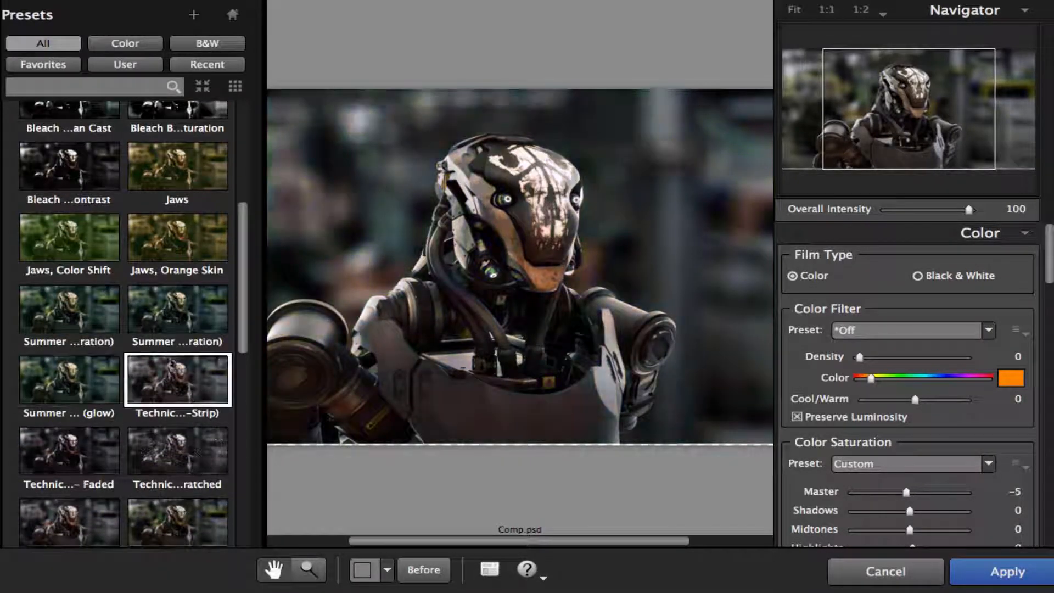
scroll(110, 329, up, 5)
click(61, 186)
Preview presets from the Color category on the image, including Blue and Yellow, Landscape Pop and Noon Day Sun
click(33, 287)
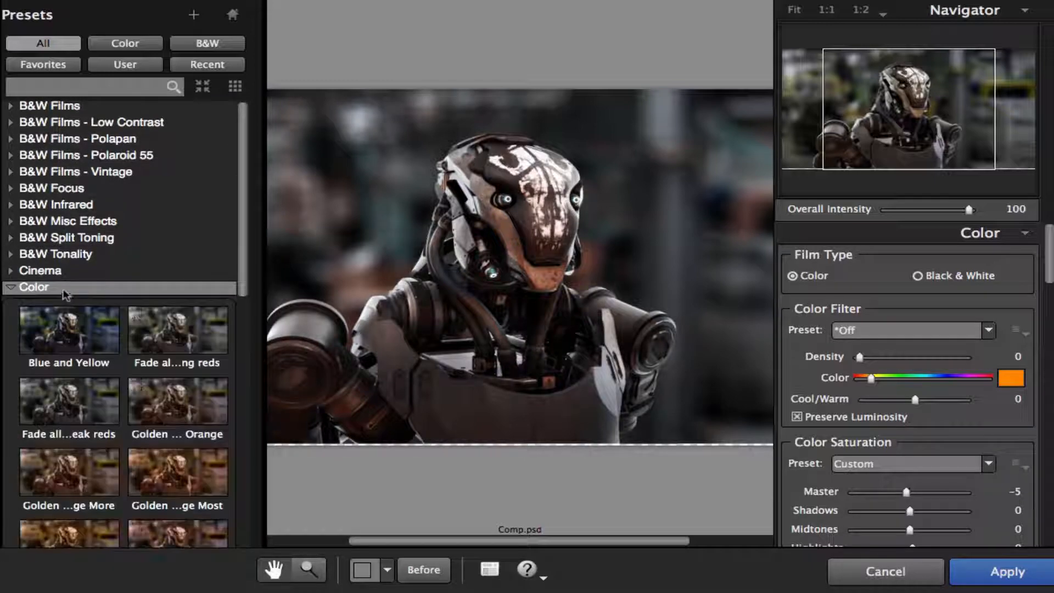
click(69, 329)
click(171, 384)
click(180, 336)
scroll(121, 329, down, 4)
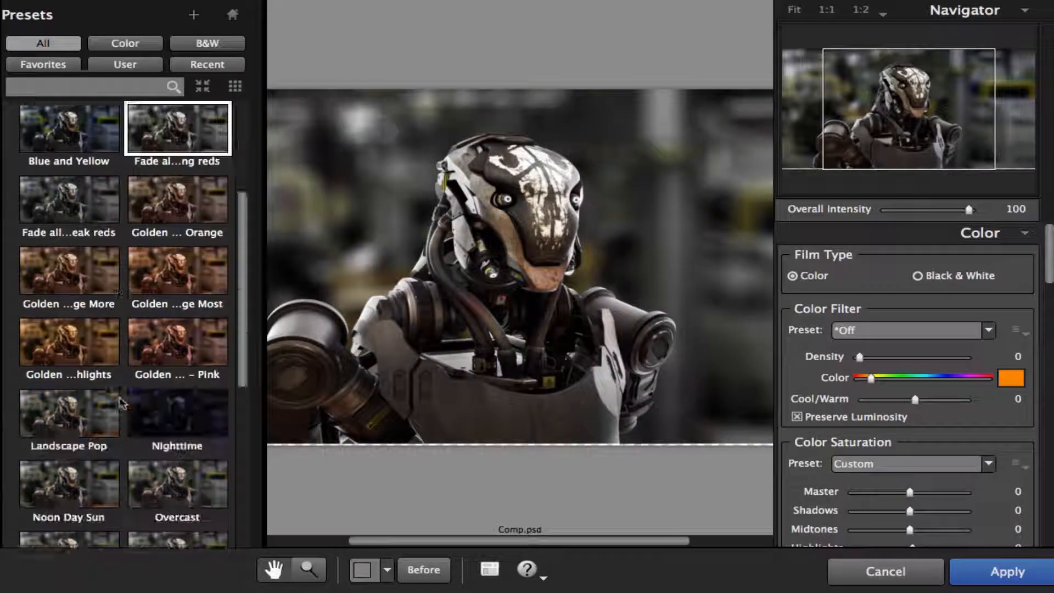
click(177, 404)
click(74, 426)
scroll(83, 428, down, 3)
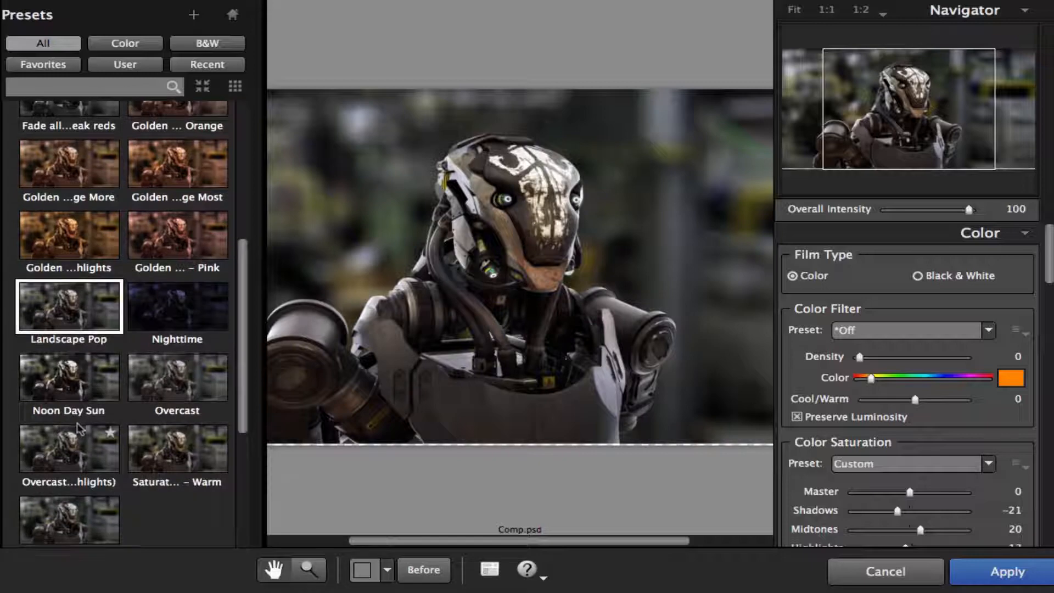
scroll(94, 431, up, 6)
scroll(98, 432, down, 6)
click(81, 253)
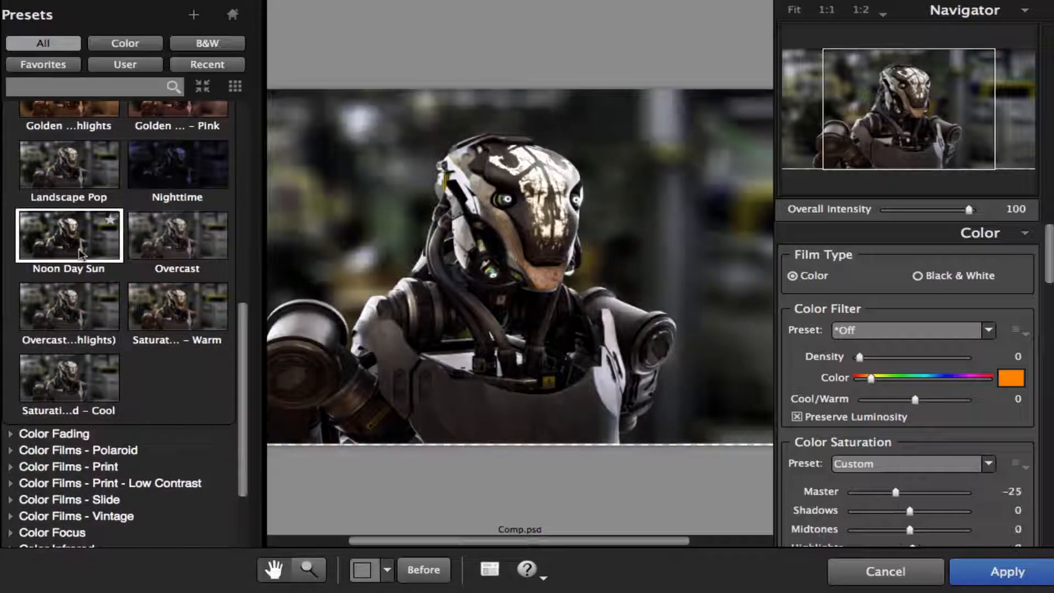
Apply the Color Photo - Fading preset from the Color Fading category with overall intensity 23
scroll(88, 439, down, 2)
click(87, 428)
scroll(87, 428, down, 1)
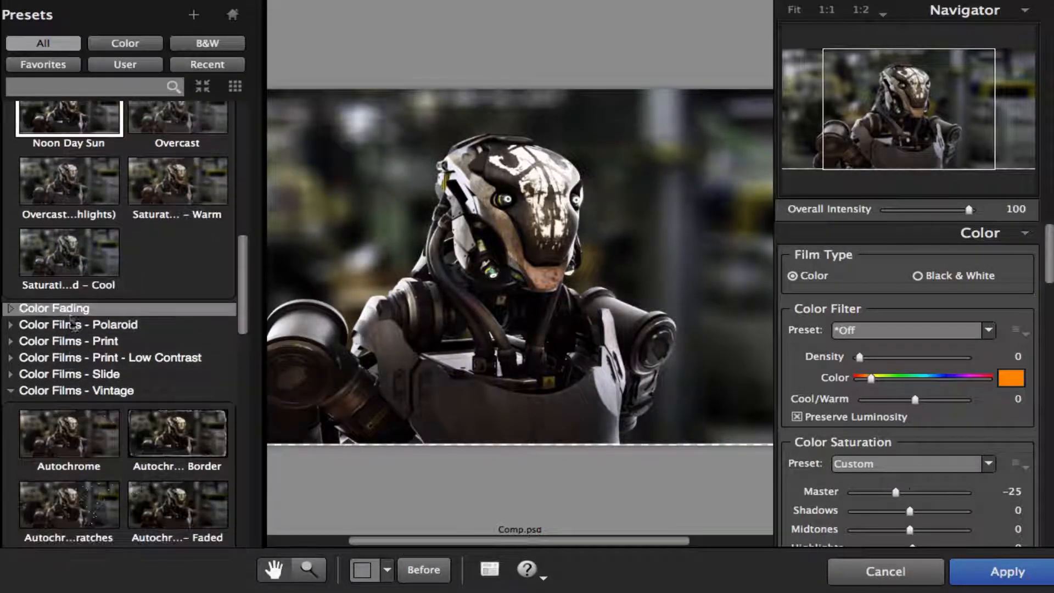
click(67, 310)
scroll(73, 319, down, 2)
scroll(77, 324, down, 1)
click(177, 316)
scroll(178, 319, down, 3)
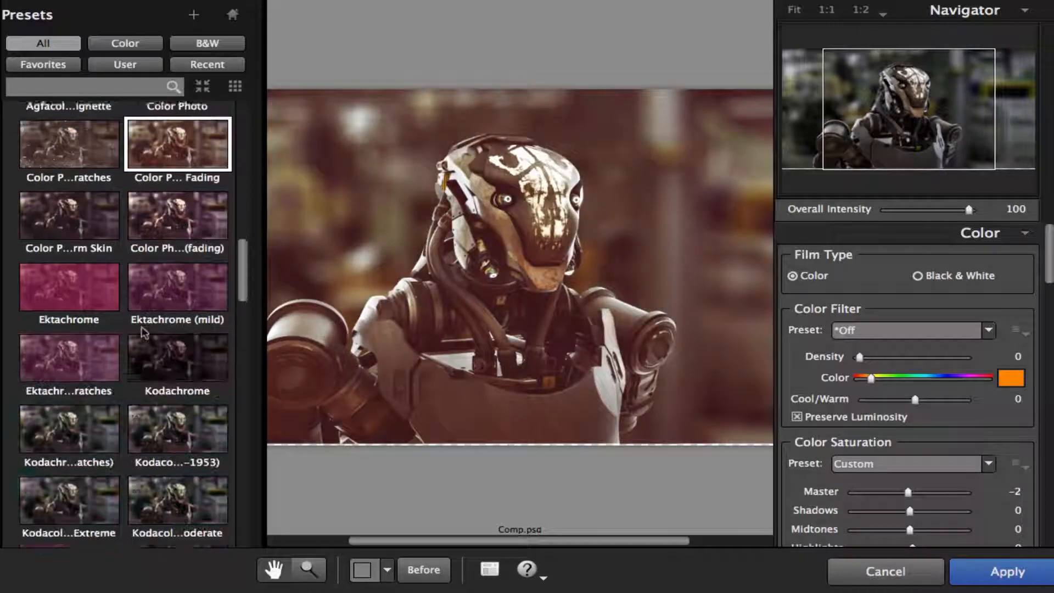
drag(969, 210, 889, 213)
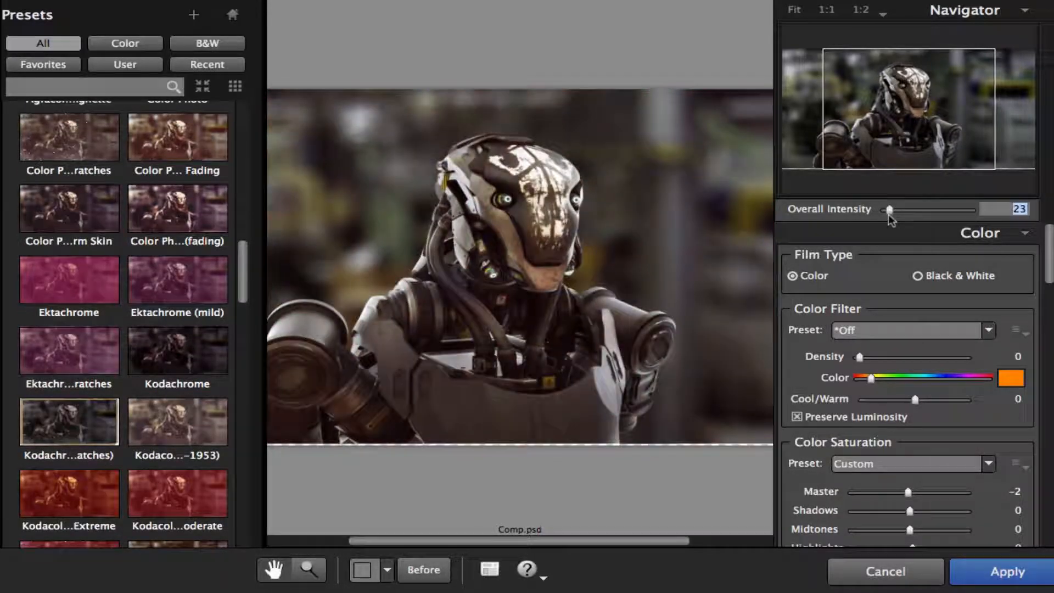
click(1005, 572)
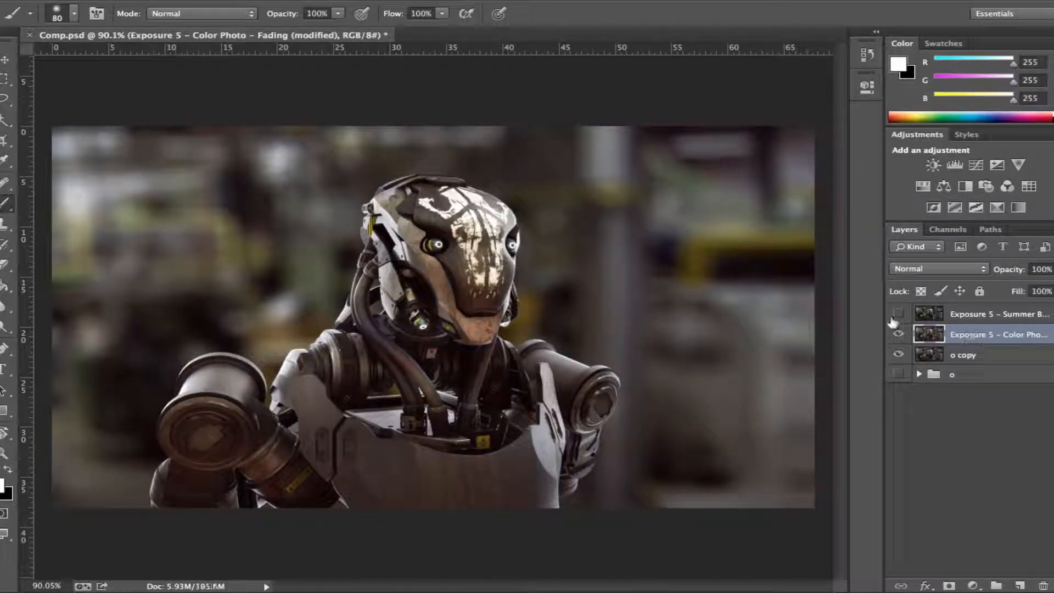
Show the Summer Blockbuster layer, add a white layer mask to it and ready the Brush with black as foreground colour
click(898, 314)
click(969, 313)
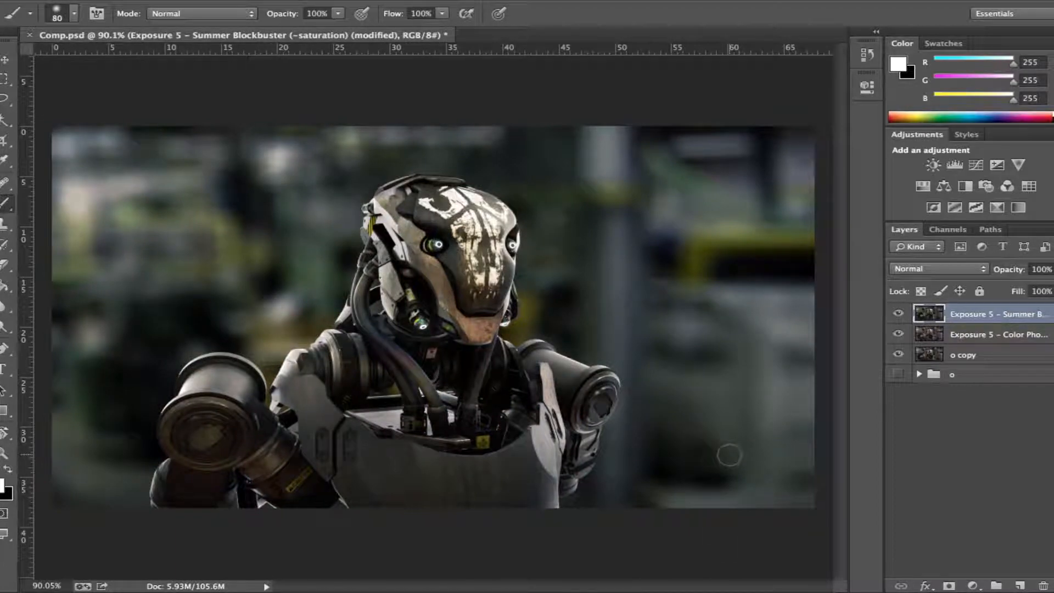
click(949, 585)
click(5, 286)
key(b)
key(x)
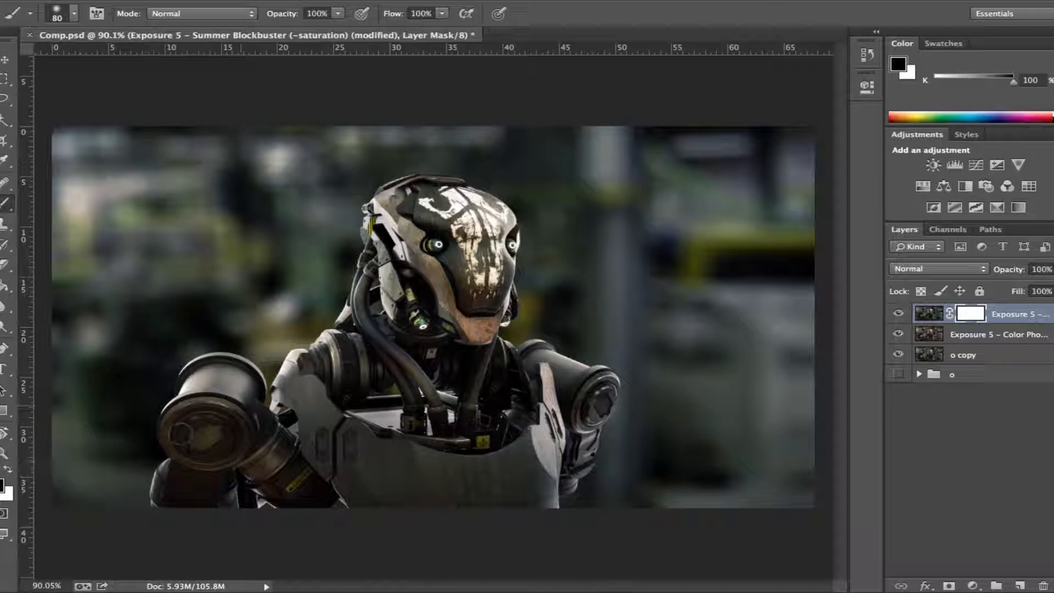
Paint black on the Summer Blockbuster layer's mask over the robot's head, neck and upper chest with a soft brush up to 400 px
drag(457, 243, 457, 299)
key(bracketright)
key(bracketright)
key(bracketright)
key(bracketright)
click(451, 411)
key(bracketleft)
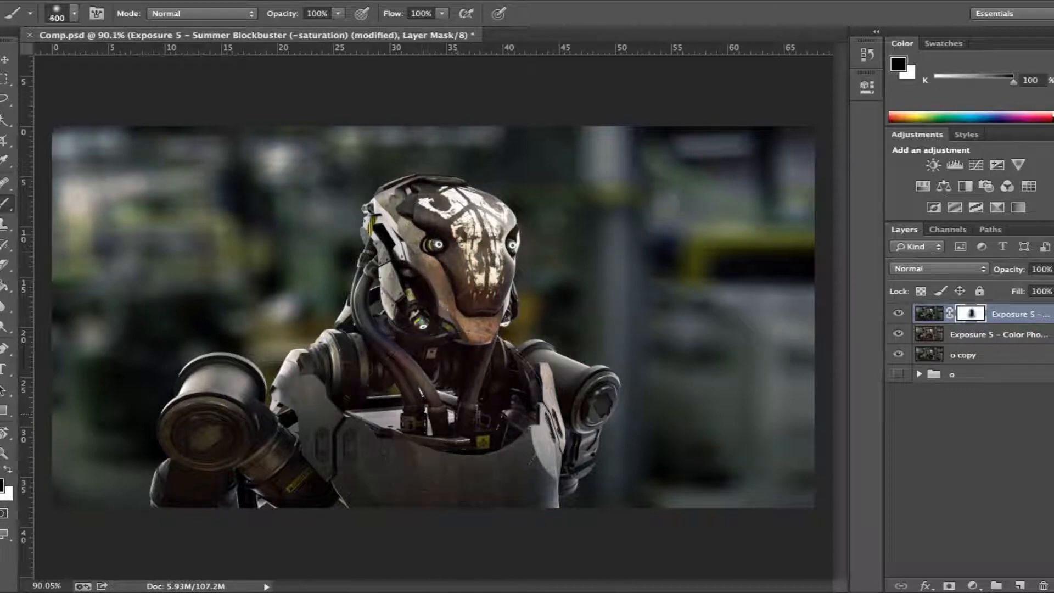
Extend the black painting on the mask across the robot's chest plates with a soft brush of about 300 to 400 px
key(bracketright)
key(bracketright)
key(bracketright)
click(432, 417)
key(bracketright)
drag(329, 425, 509, 439)
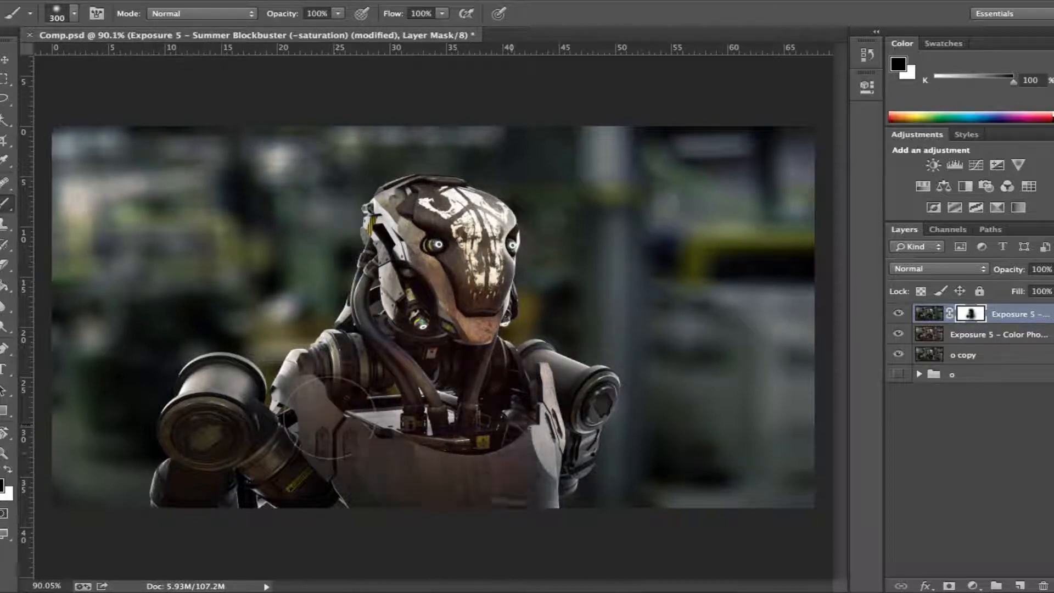
Try a reduced opacity of about 72% on the Color Photo - Fading layer, hide it and compare the Summer Blockbuster layer
click(966, 334)
drag(1014, 273, 1005, 272)
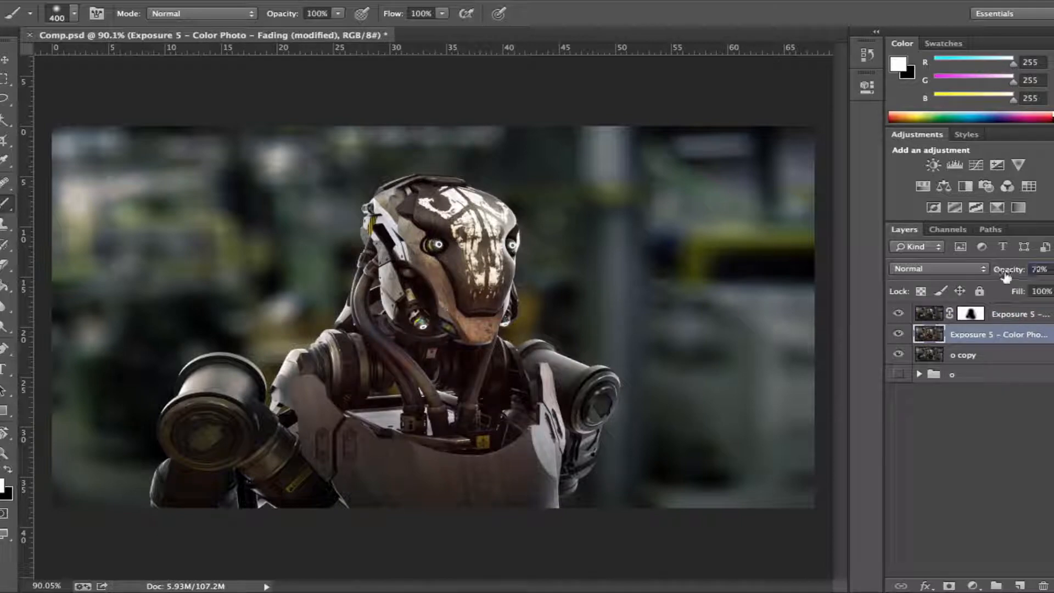
click(898, 336)
click(898, 333)
click(928, 313)
click(898, 313)
click(898, 314)
Paint the Summer Blockbuster layer's mask black around the robot with an 800 px soft brush and compare the layer on and off
key(bracketright)
key(bracketright)
key(bracketright)
key(bracketright)
key(bracketright)
key(bracketright)
key(bracketright)
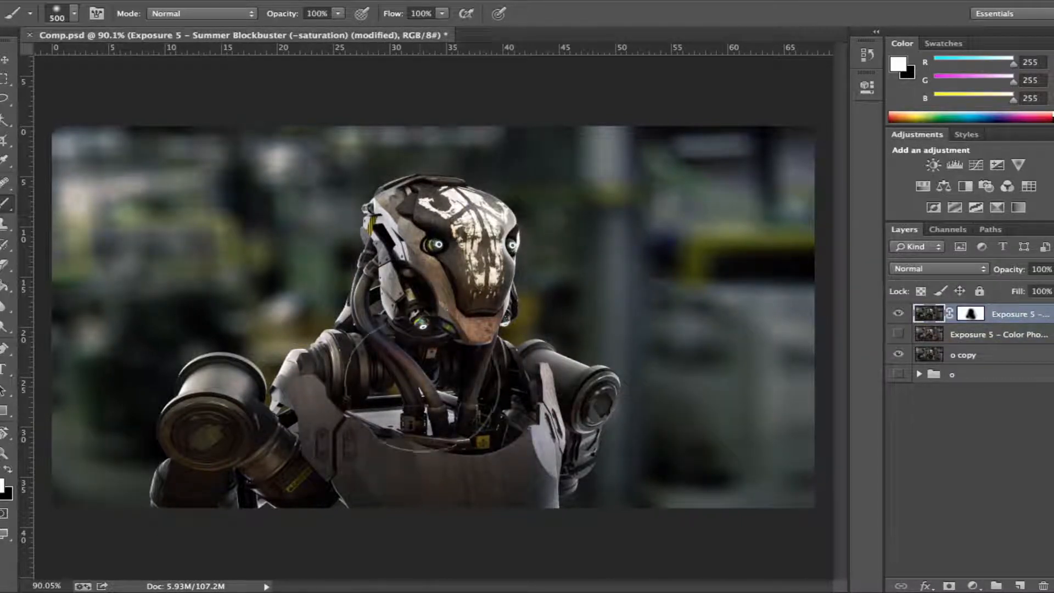
click(443, 347)
key(super+z)
click(970, 314)
key(bracketright)
click(393, 368)
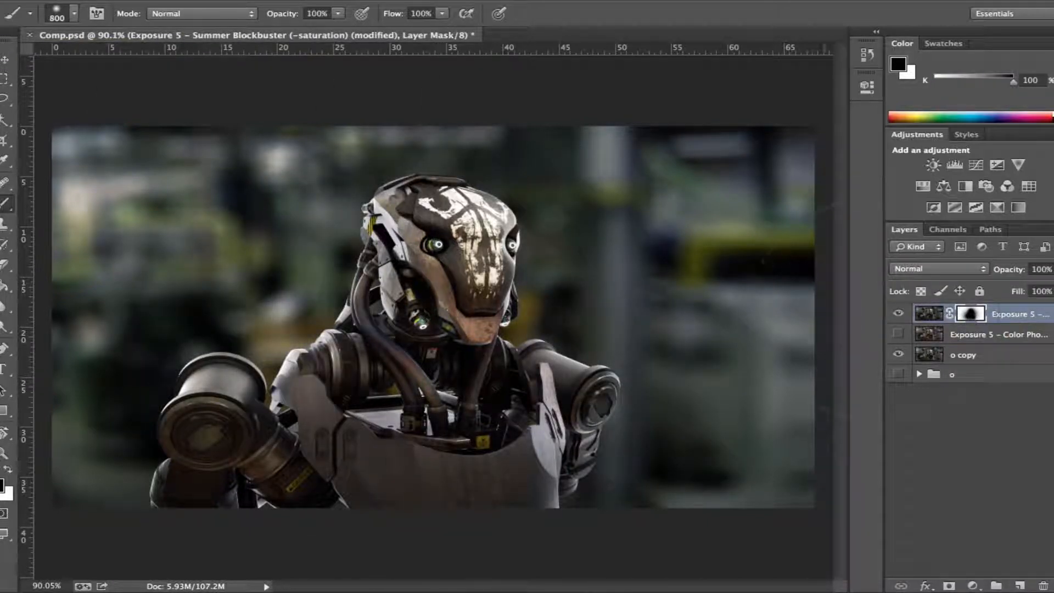
key(v)
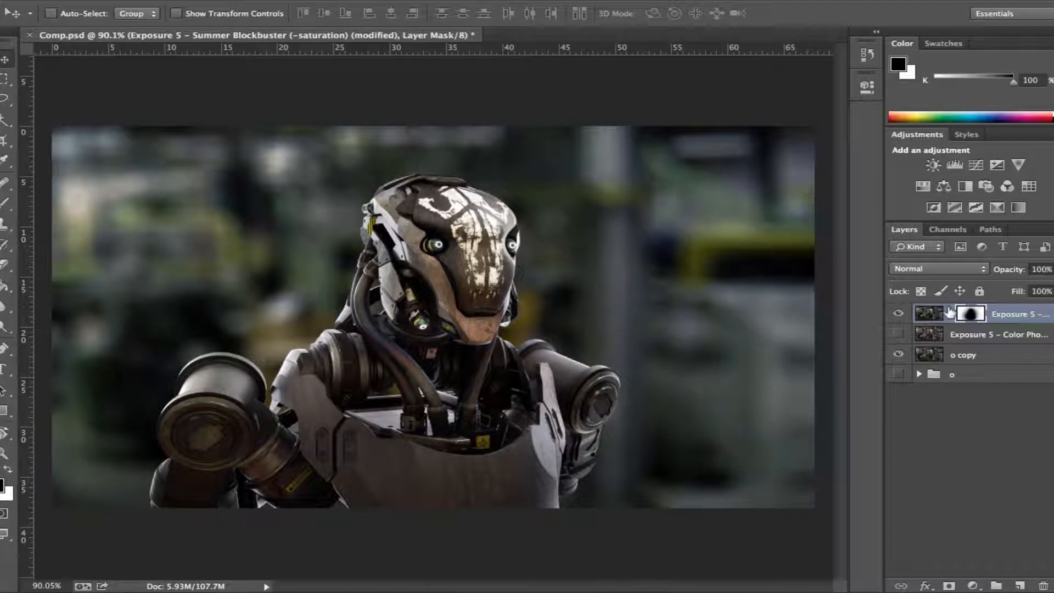
click(899, 314)
click(899, 313)
Save the document, delete the Color Photo - Fading layer and merge the masked Summer Blockbuster layer with the o copy layer
key(super+s)
click(981, 334)
key(BackSpace)
click(359, 2)
click(1037, 324)
right_click(1037, 322)
click(842, 389)
Open the Exposure 5 filter and preview Color Photo at overall intensity 45 and the Agfacolor vignette preset at 49
click(360, 1)
mouse_move(555, 320)
click(599, 320)
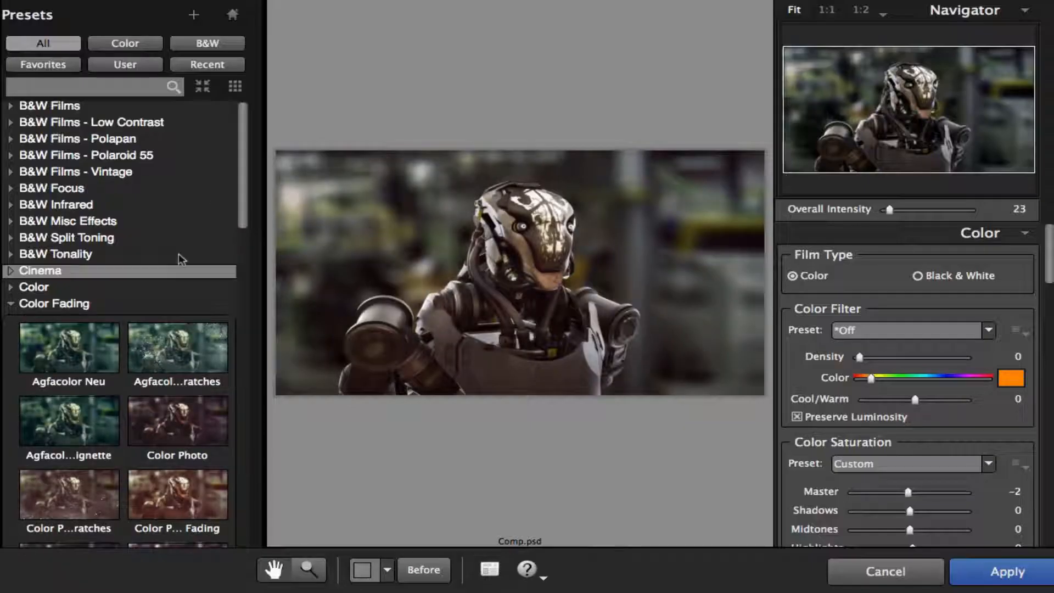
click(156, 443)
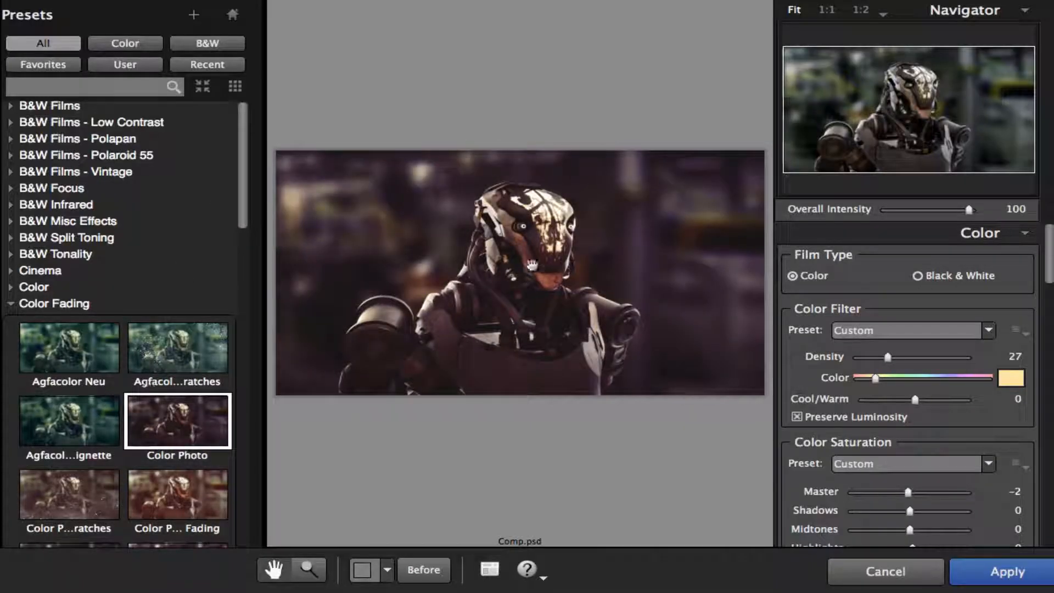
drag(969, 209, 914, 215)
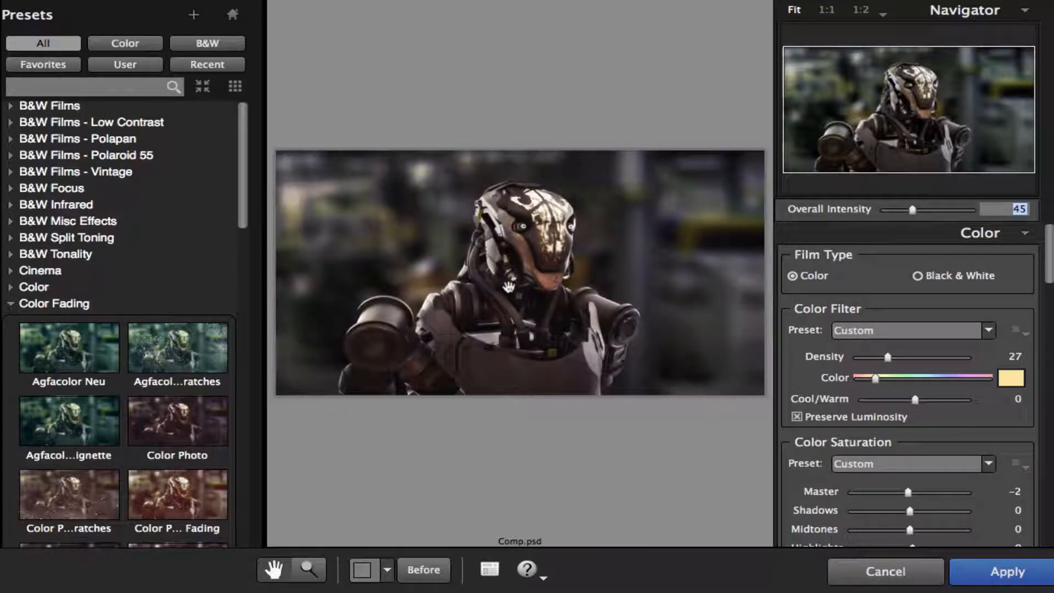
click(508, 286)
click(64, 422)
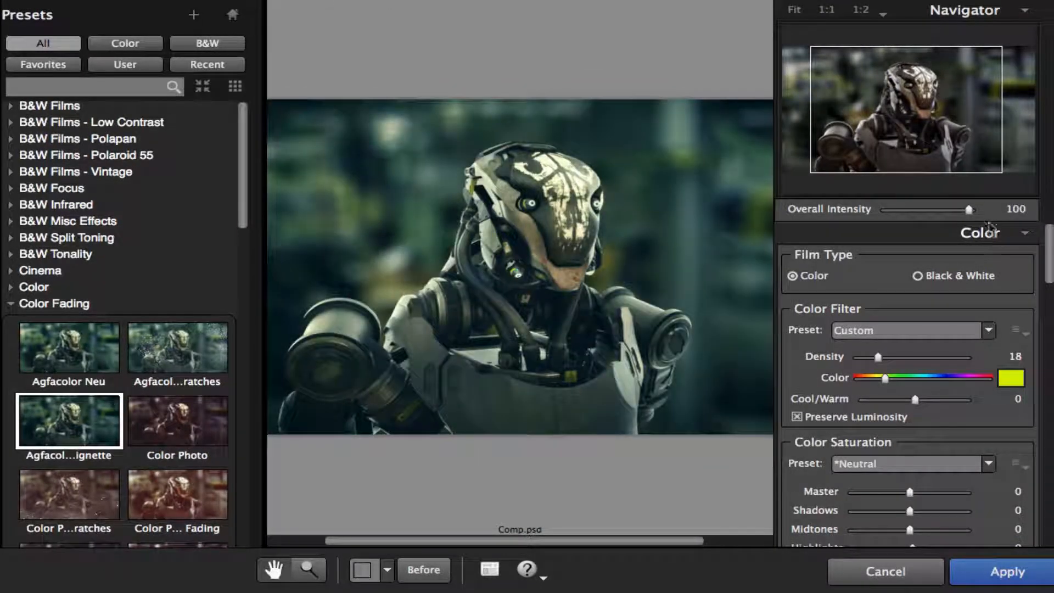
drag(968, 210, 915, 216)
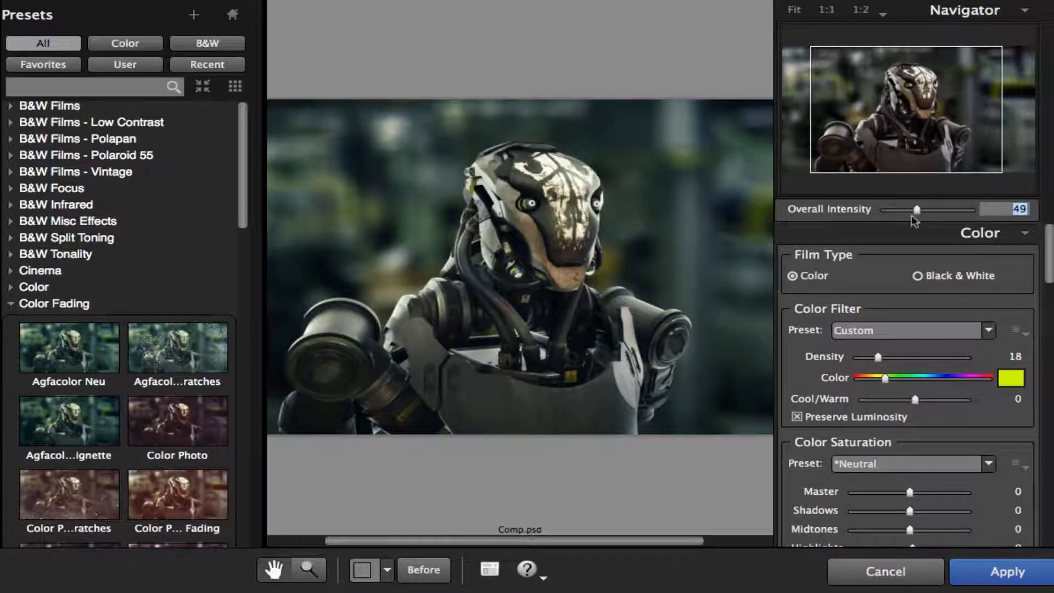
Apply the Sunlight Faded preset from the Color Fading category with overall intensity 60
scroll(170, 252, down, 15)
click(171, 254)
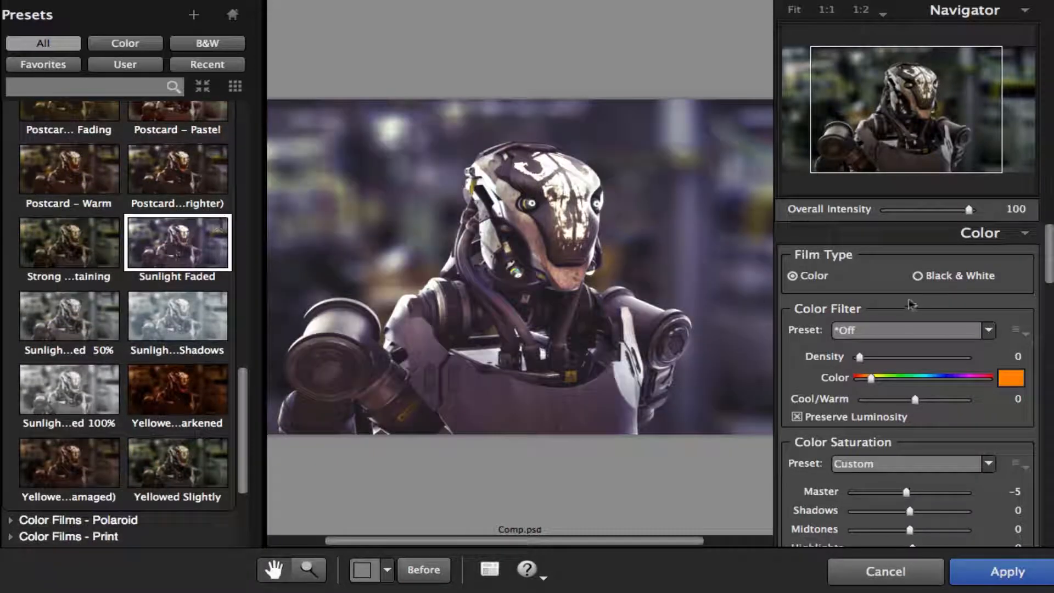
drag(973, 215, 965, 218)
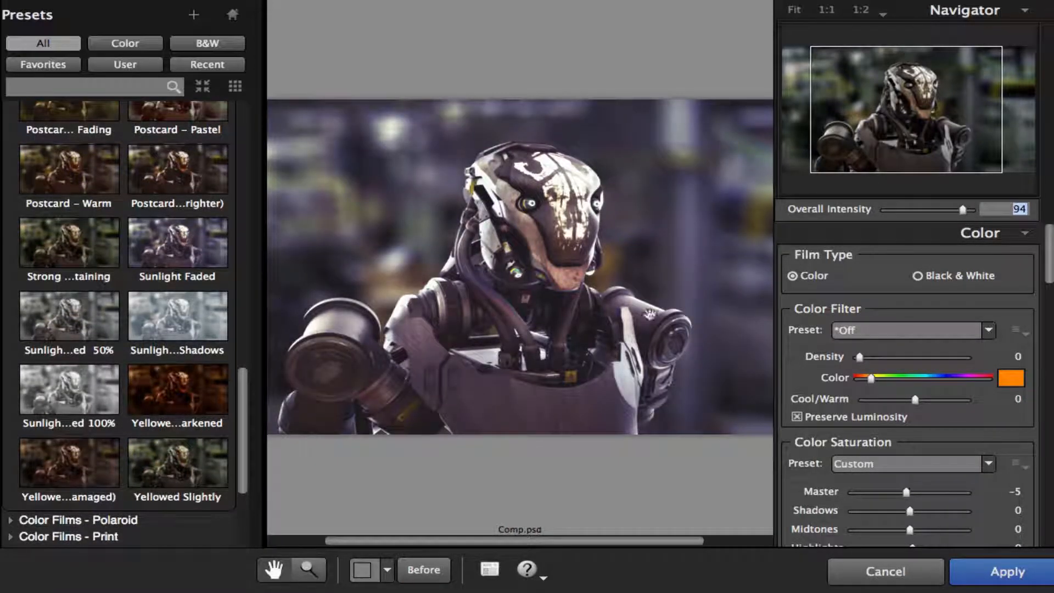
scroll(955, 383, down, 10)
drag(963, 209, 928, 211)
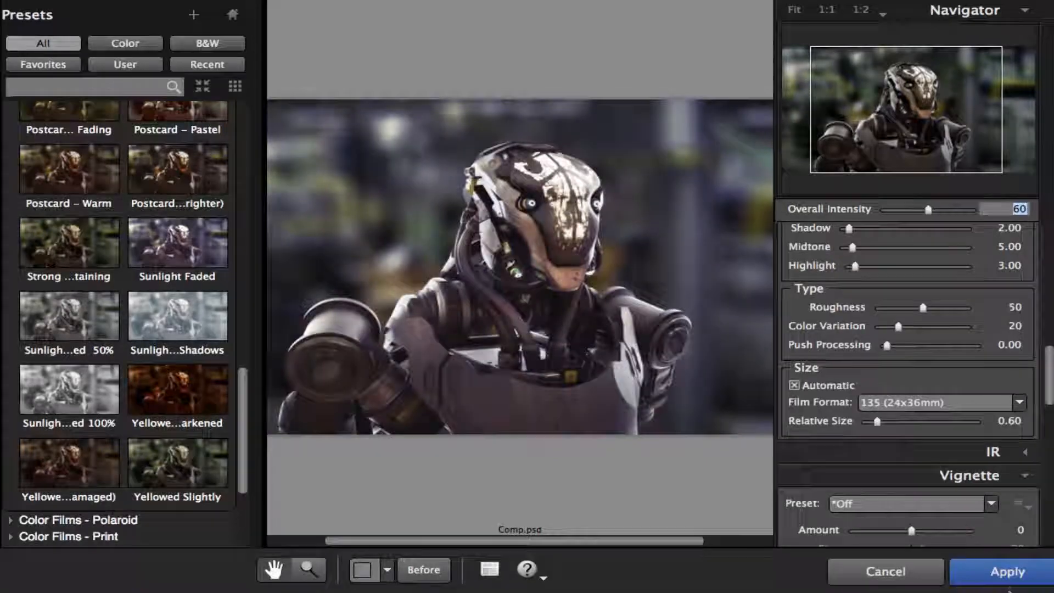
click(1018, 576)
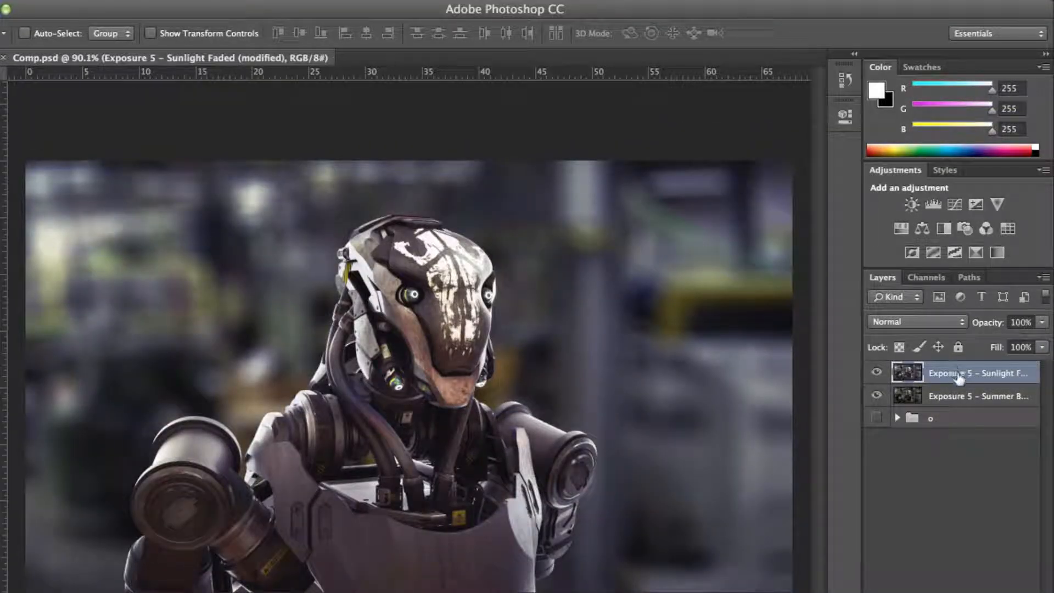
Add a layer mask to the Sunlight Faded layer and fill the mask with black
drag(989, 323, 975, 325)
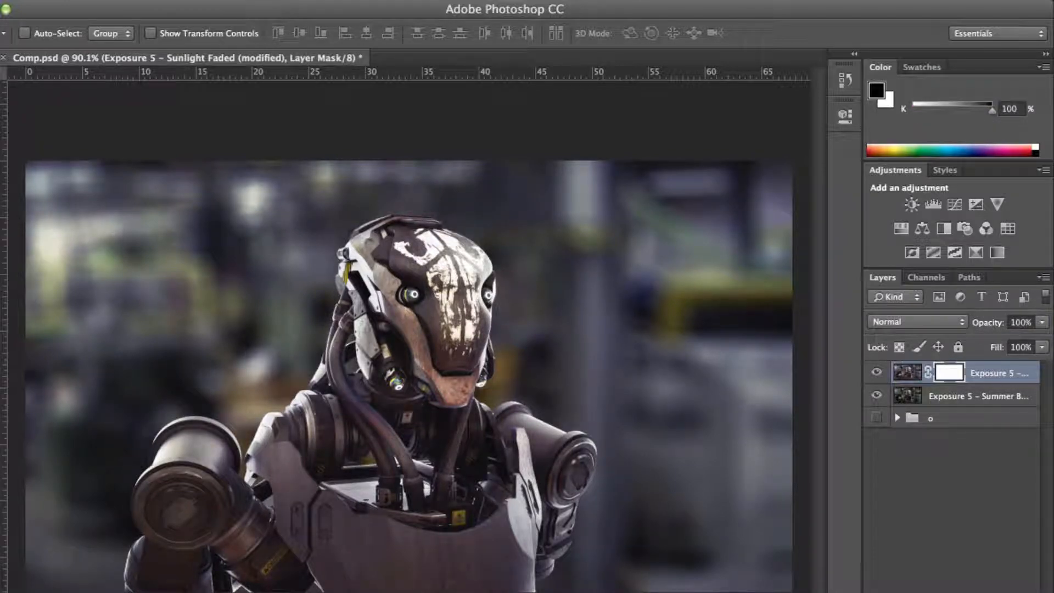
key(g)
click(201, 434)
Paint white on the Sunlight Faded layer's mask over the robot and its surroundings using soft brushes of 1300 px and larger
key(b)
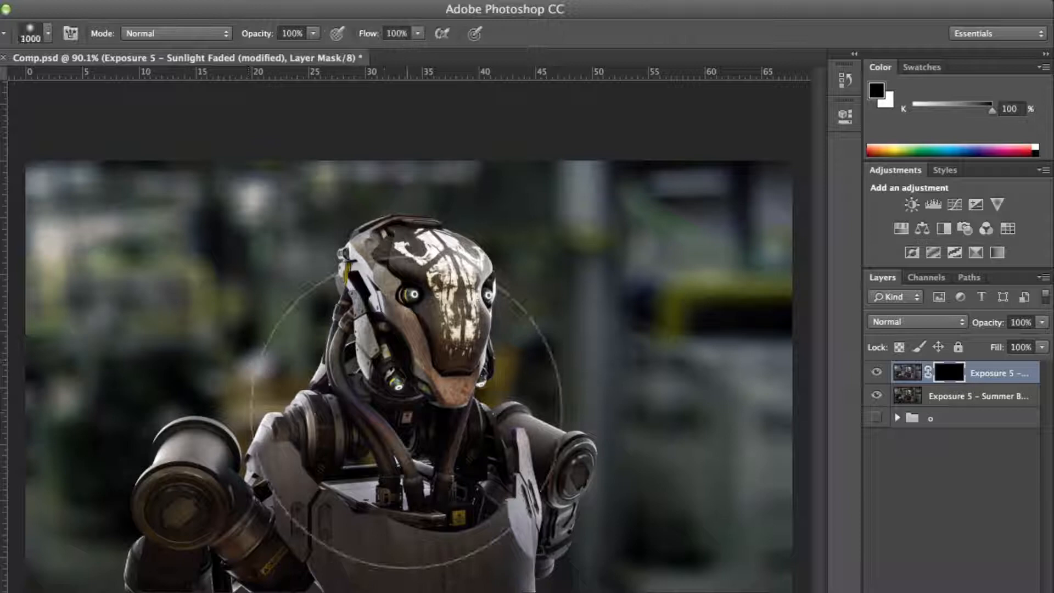
key(x)
key(bracketright)
key(bracketright)
key(bracketright)
key(bracketright)
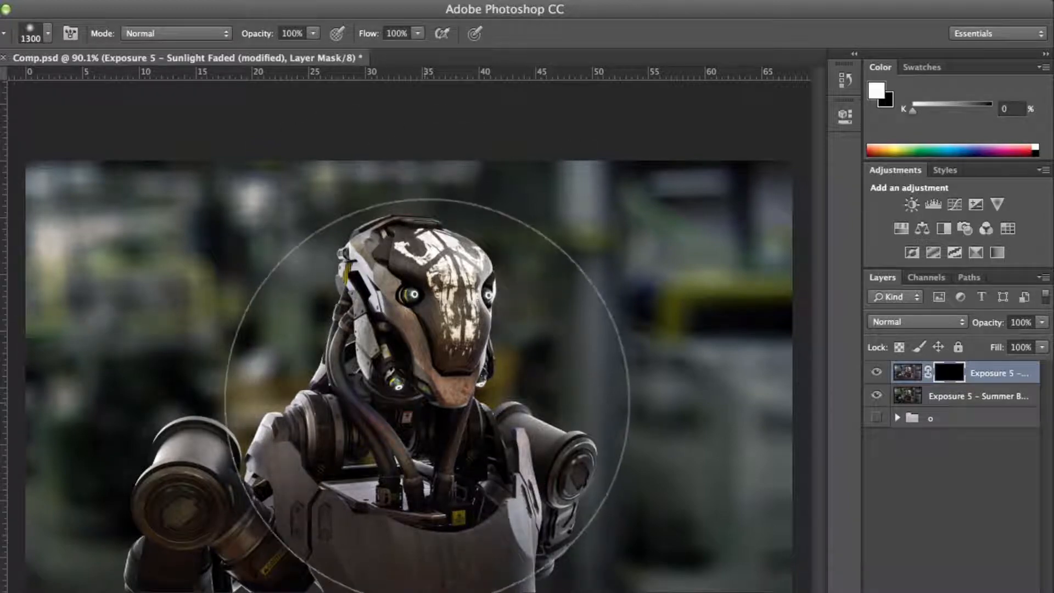
click(402, 407)
key(bracketright)
key(bracketright)
key(bracketright)
key(bracketright)
key(bracketright)
key(bracketright)
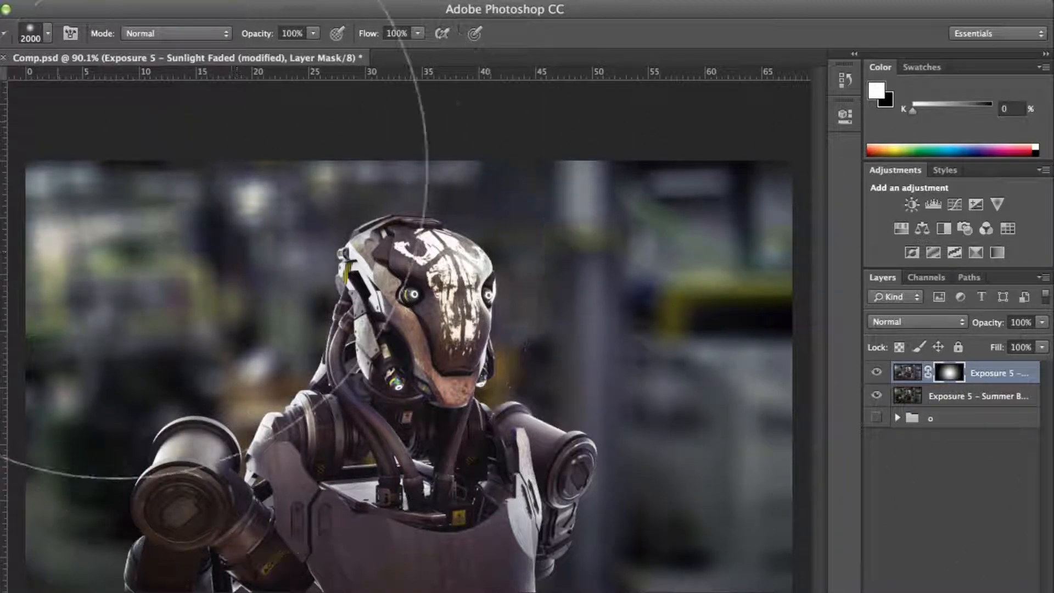
click(432, 390)
key(v)
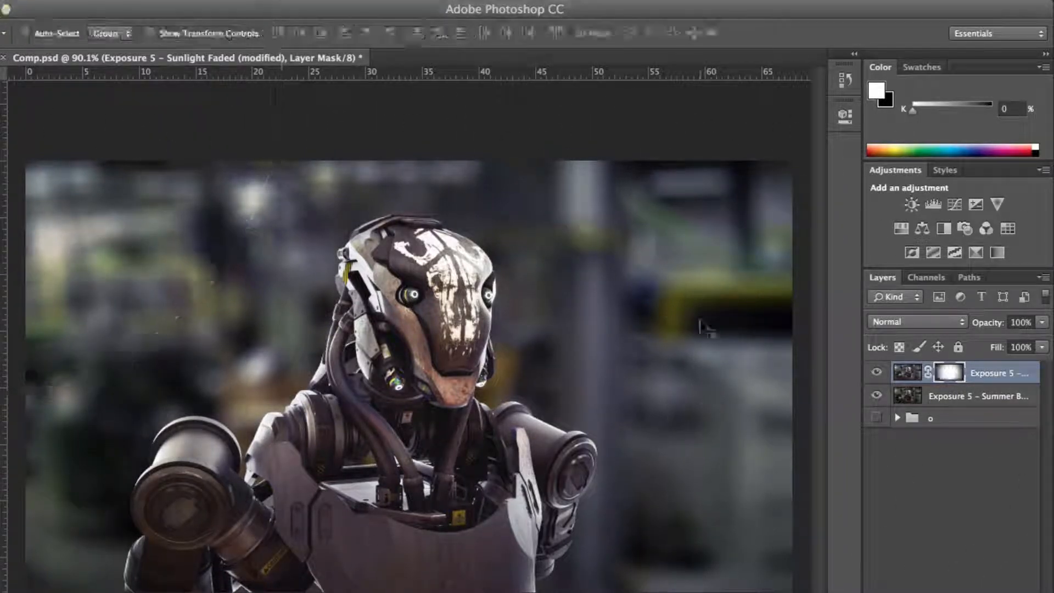
Apply the layer mask permanently to the Sunlight Faded layer and leave that layer selected
right_click(943, 377)
click(875, 404)
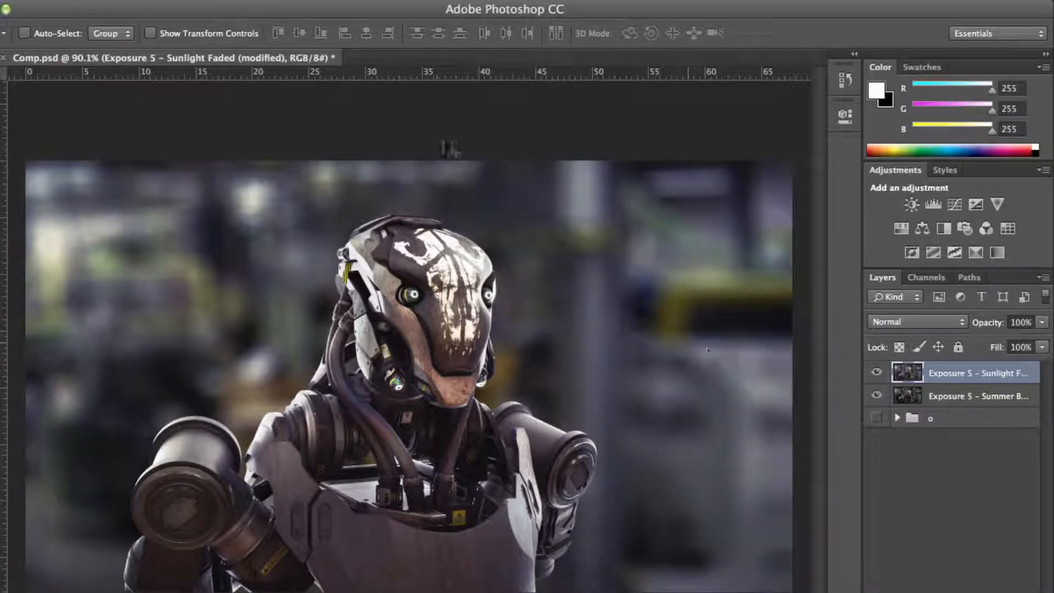
click(927, 395)
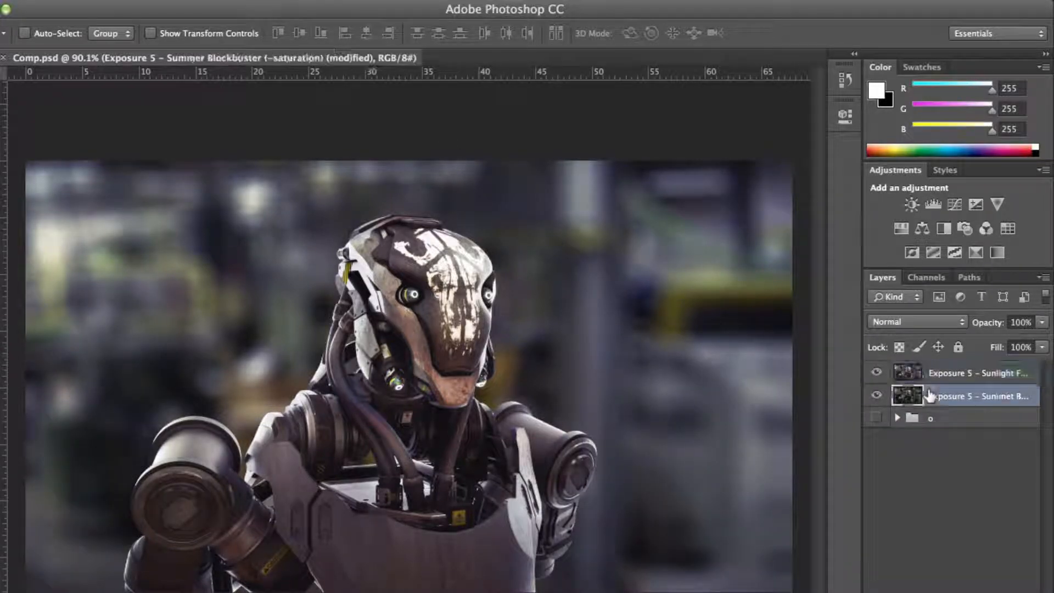
click(960, 372)
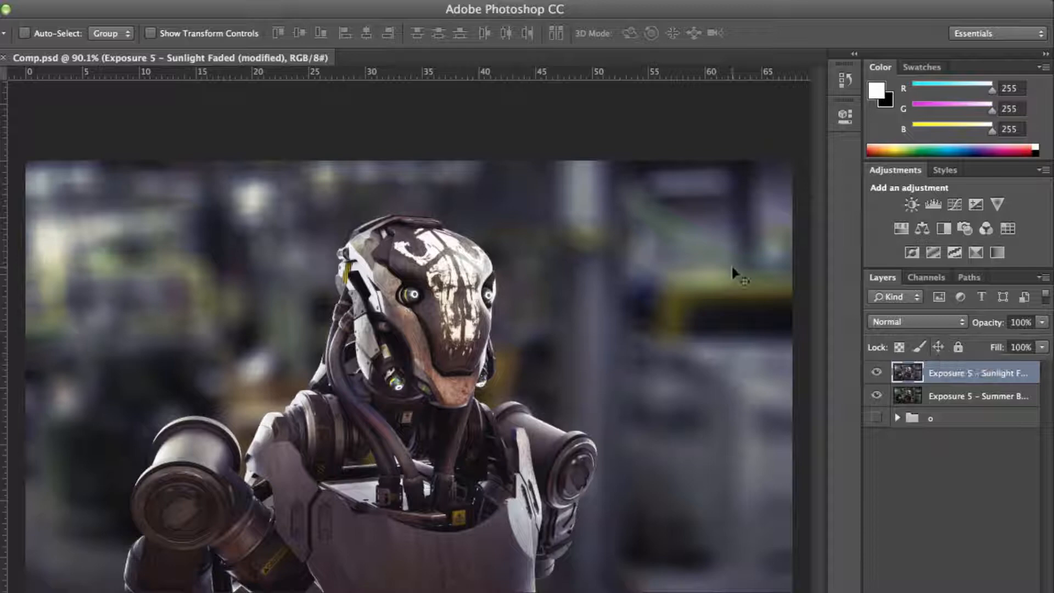
Create a new layer above Sunlight Faded, ready a white soft brush of about 150 px and set the layer to Overlay
scroll(681, 305, up, 2)
drag(326, 439, 476, 353)
key(alt+shift+super+n)
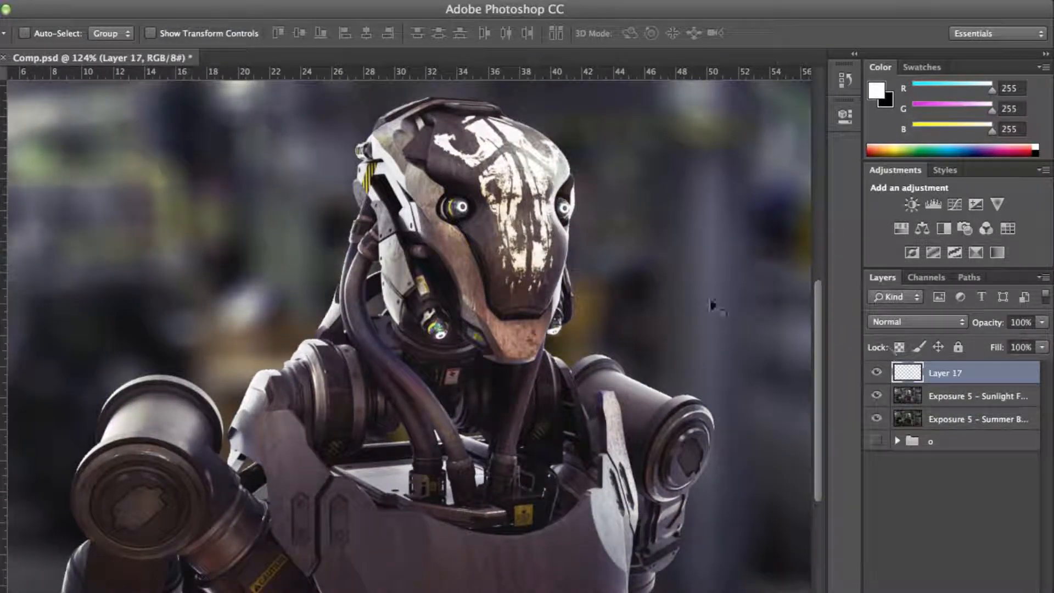
key(b)
key(bracketleft)
key(bracketleft)
key(bracketleft)
key(bracketleft)
key(bracketleft)
key(bracketleft)
key(bracketleft)
key(bracketleft)
key(bracketleft)
key(bracketleft)
key(bracketleft)
key(bracketleft)
key(bracketleft)
key(bracketleft)
key(bracketleft)
key(bracketleft)
key(bracketleft)
key(bracketleft)
key(bracketleft)
key(bracketleft)
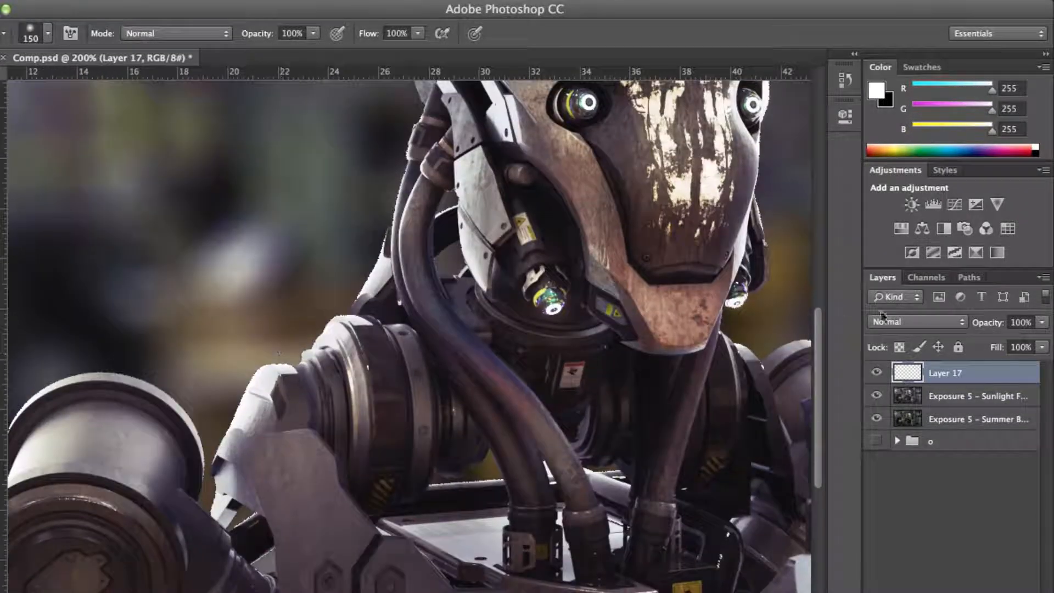
click(880, 321)
click(891, 487)
Try painting soft white glows behind the robot's shoulder and beside its face on the Overlay layer
key(bracketright)
key(bracketright)
key(bracketright)
key(bracketright)
click(275, 359)
key(super+minus)
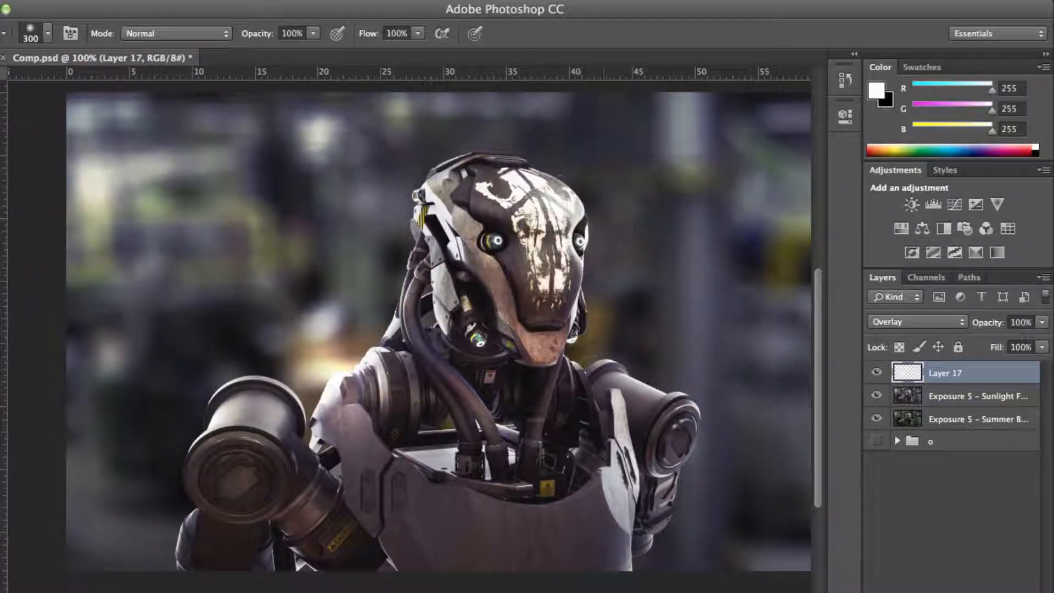
click(595, 240)
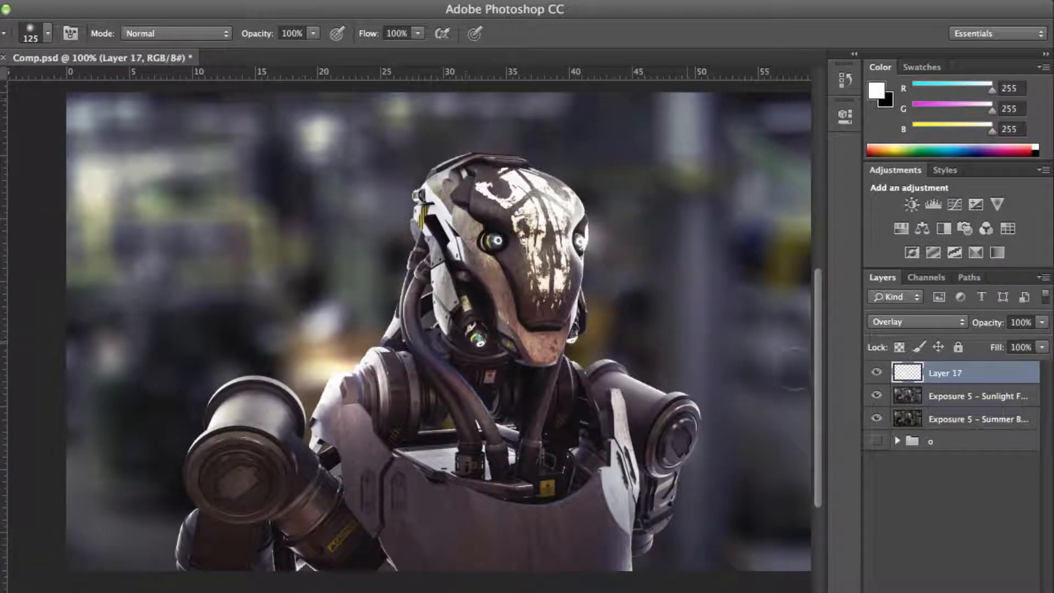
Compare the image with and without the Overlay glow layer, and delete that layer
click(876, 373)
click(876, 372)
click(876, 373)
key(BackSpace)
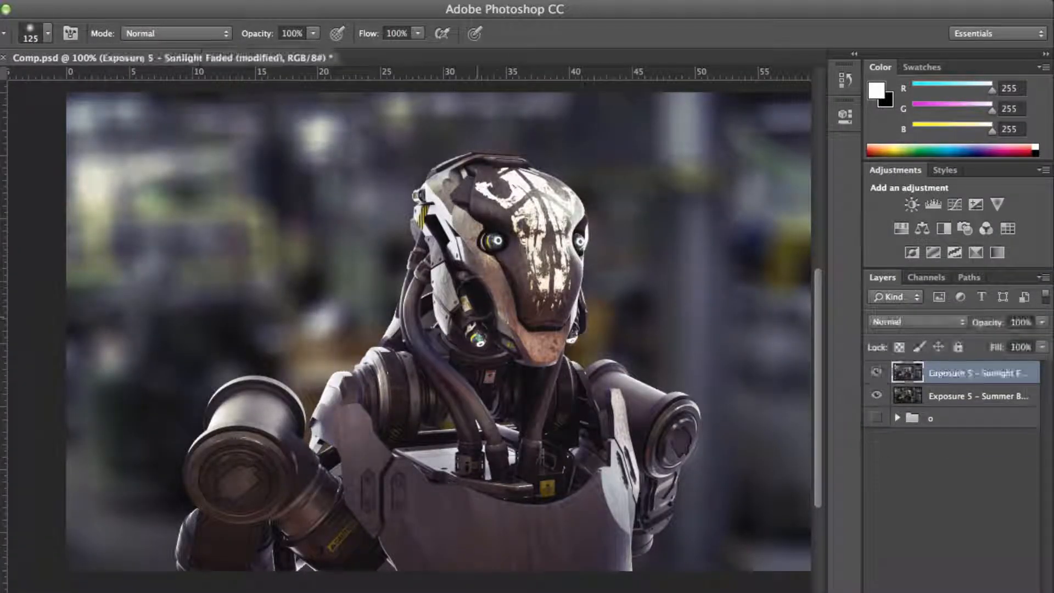
key(bracketright)
scroll(344, 236, down, 2)
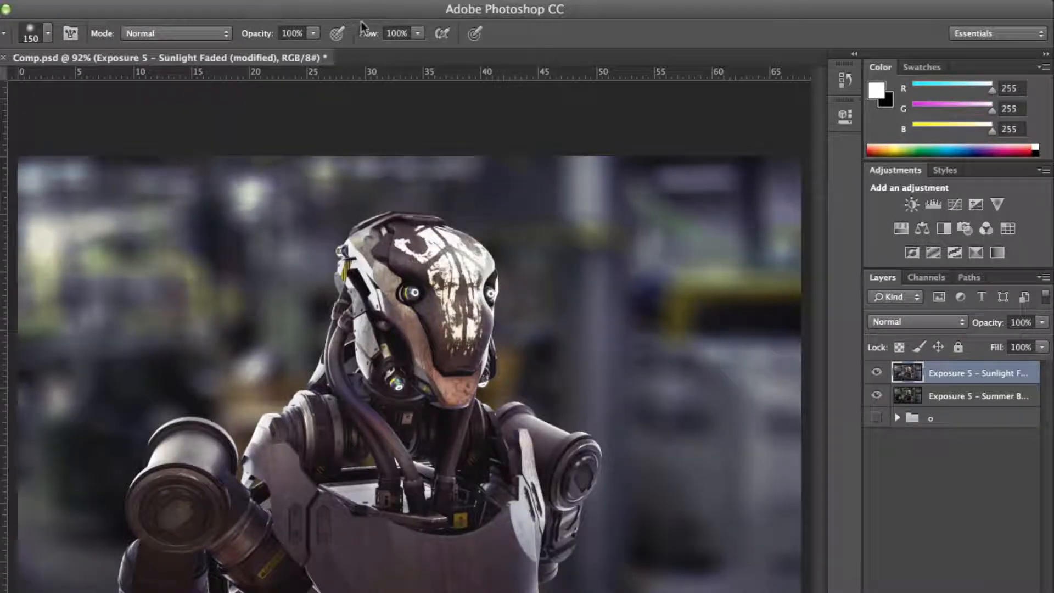
scroll(420, 255, up, 5)
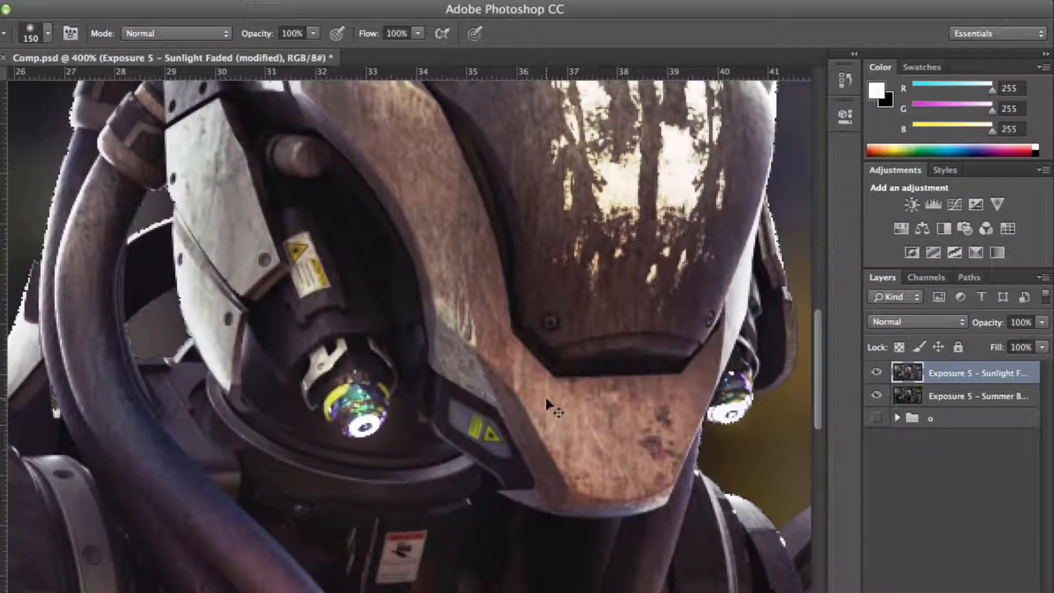
scroll(547, 404, down, 4)
scroll(546, 404, down, 2)
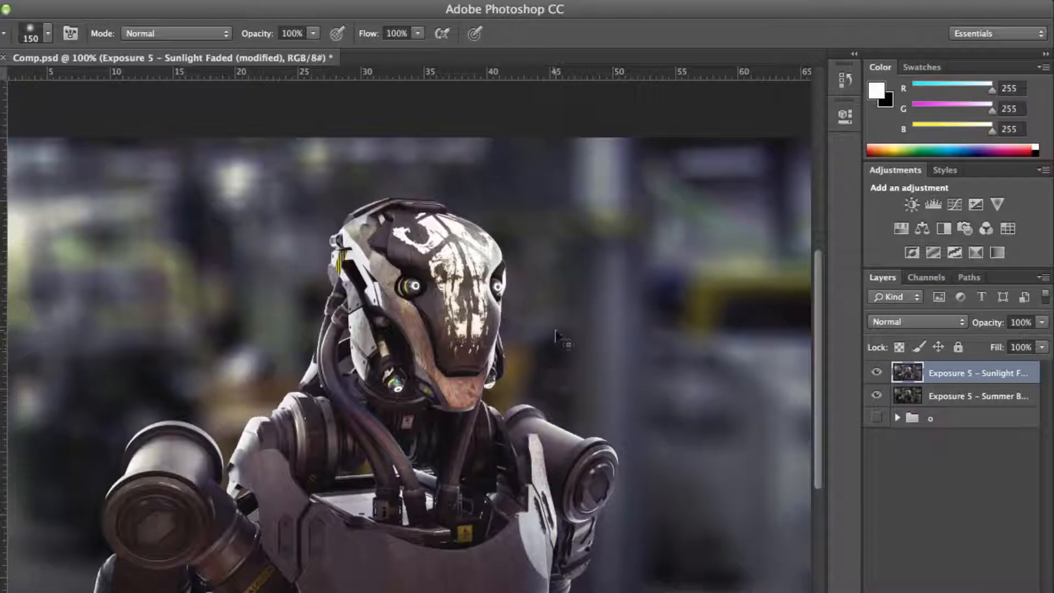
click(349, 2)
click(349, 2)
click(349, 3)
Duplicate the Sunlight Faded layer and open the Unsharp Mask filter on the copy
click(892, 275)
key(super+j)
click(349, 2)
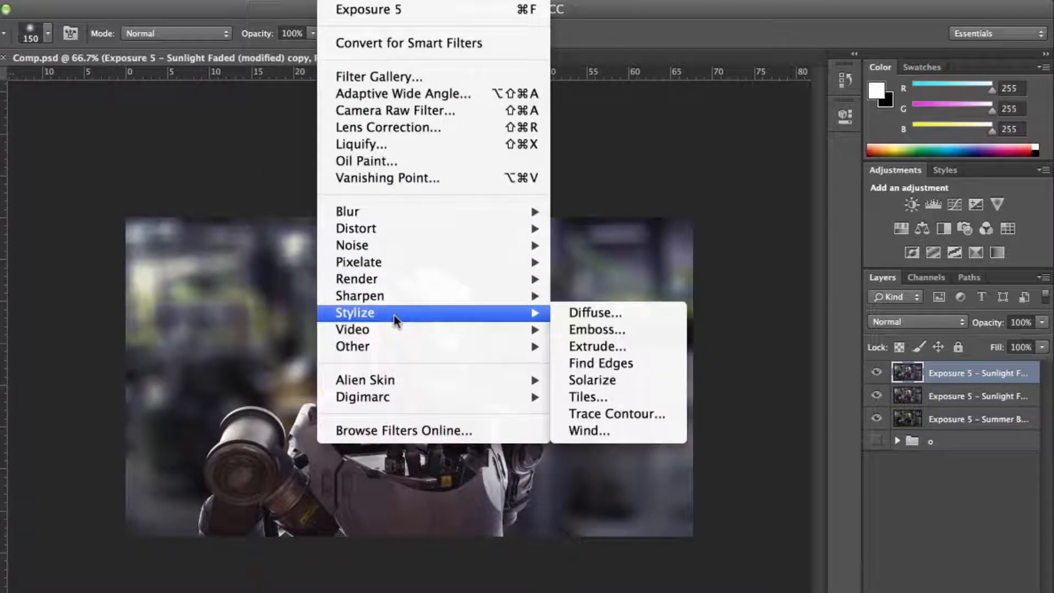
mouse_move(384, 294)
click(602, 382)
Sharpen the duplicated Sunlight Faded layer with Unsharp Mask at 21% Amount, 1.0 pixel Radius and Threshold 0
scroll(602, 386, down, 5)
drag(651, 401, 762, 401)
scroll(583, 395, up, 8)
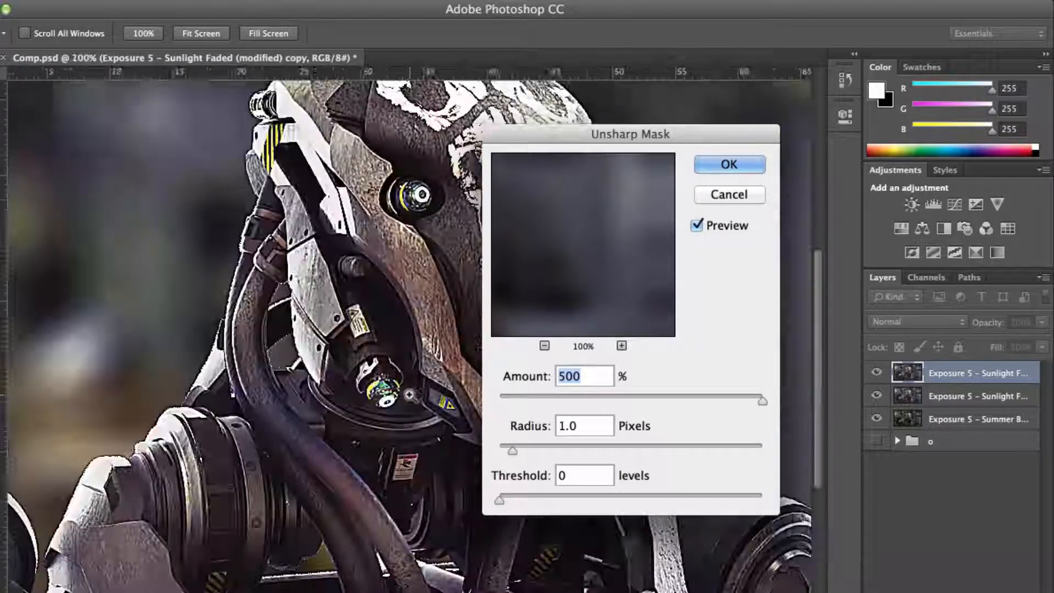
click(583, 399)
drag(583, 399, 635, 401)
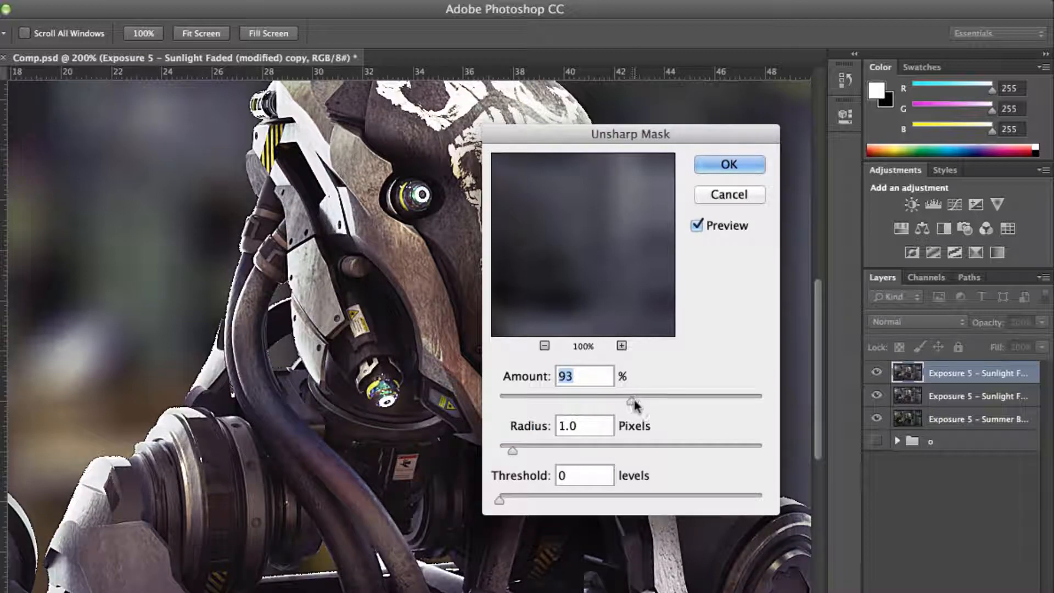
drag(492, 405, 528, 404)
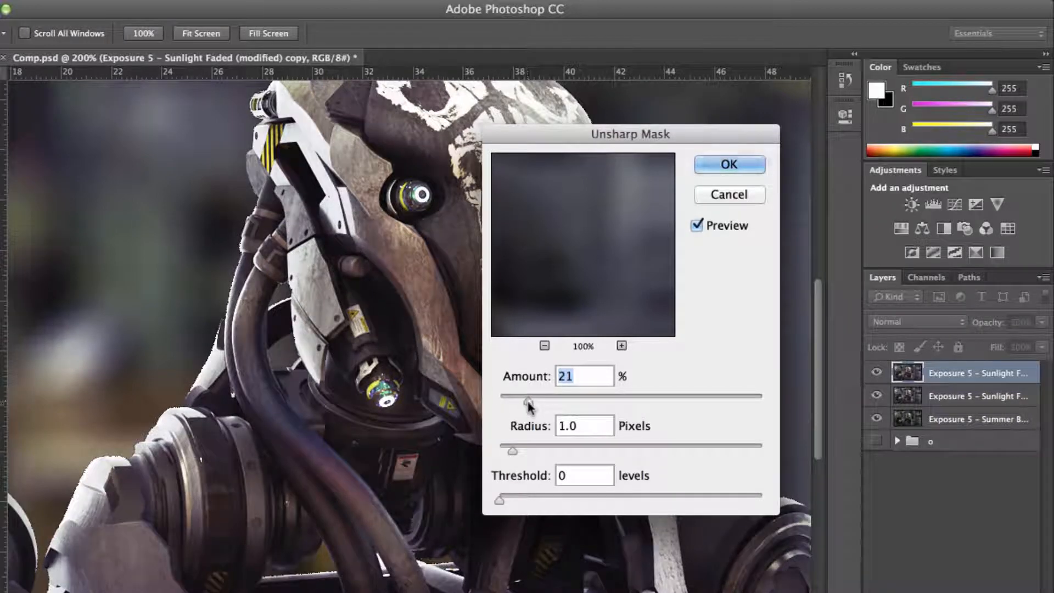
key(Return)
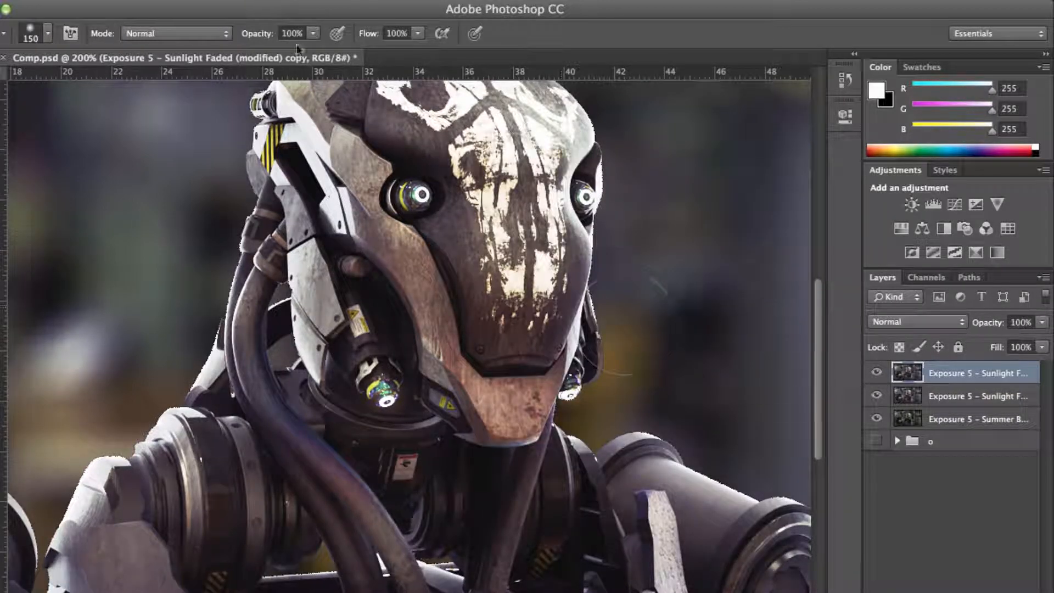
Apply Unsharp Mask again with a stronger Amount of 219% and a very small Radius
click(340, 3)
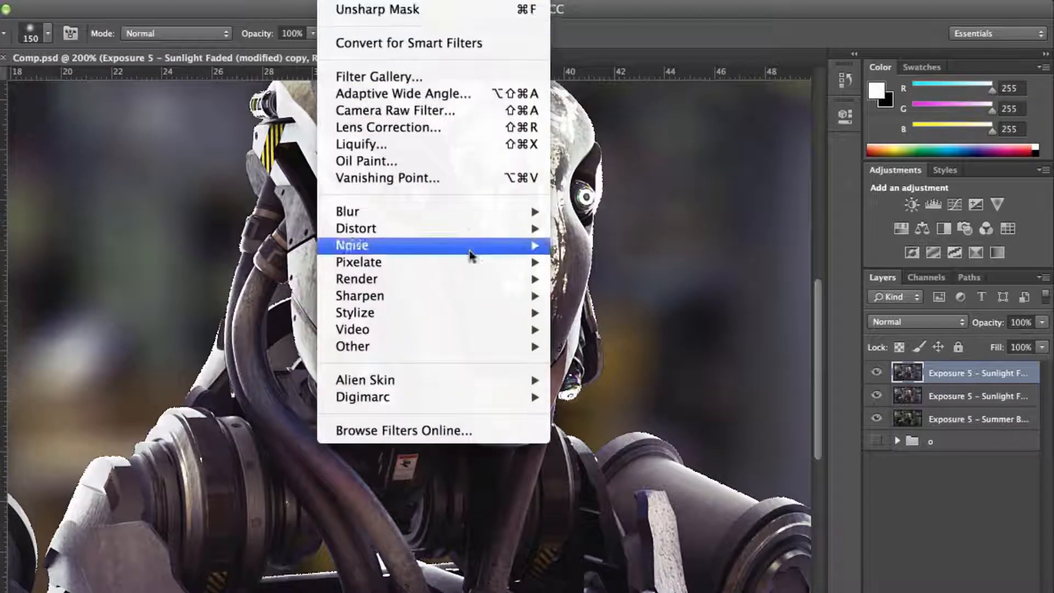
mouse_move(529, 296)
click(602, 380)
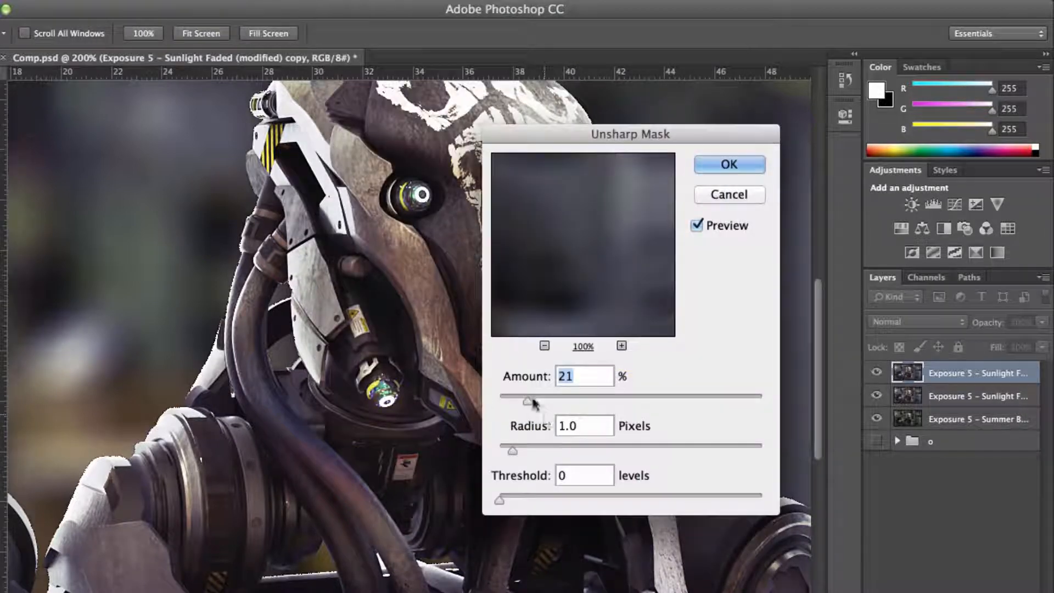
drag(528, 400, 626, 402)
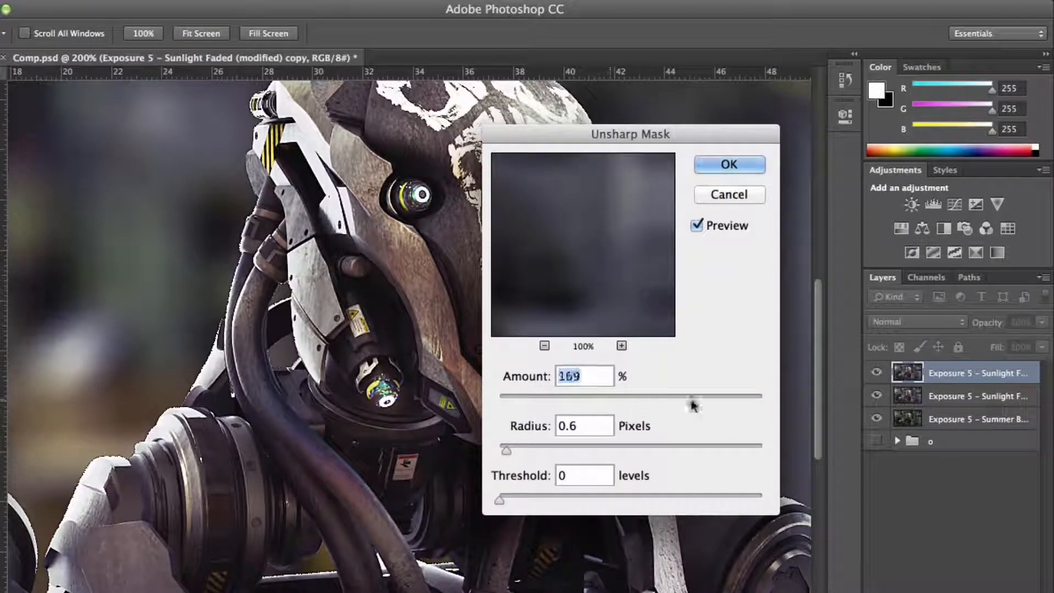
drag(691, 401, 629, 401)
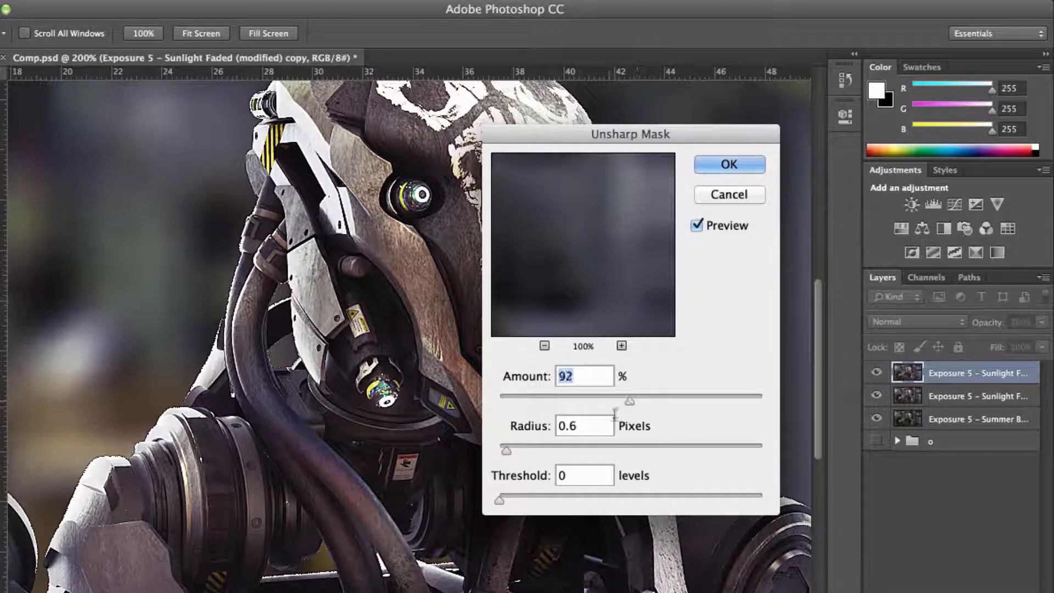
drag(507, 451, 499, 451)
drag(630, 401, 719, 401)
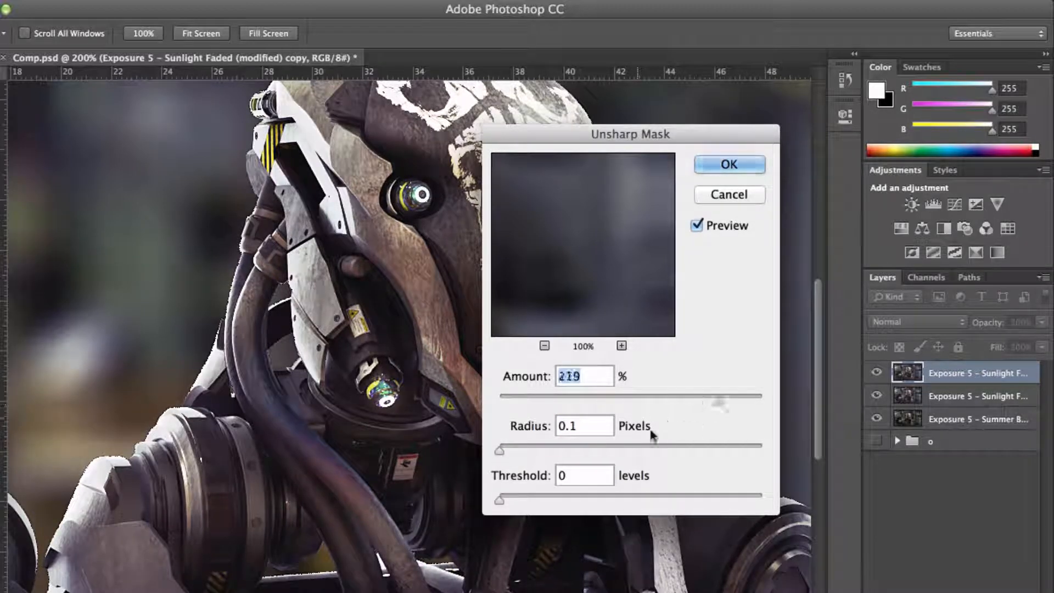
mouse_move(498, 450)
mouse_down()
mouse_move(516, 454)
mouse_move(504, 454)
mouse_up()
click(714, 163)
Add a layer mask to the sharpened copy and fill it with black to hide the sharpening
key(b)
key(ctrl+minus)
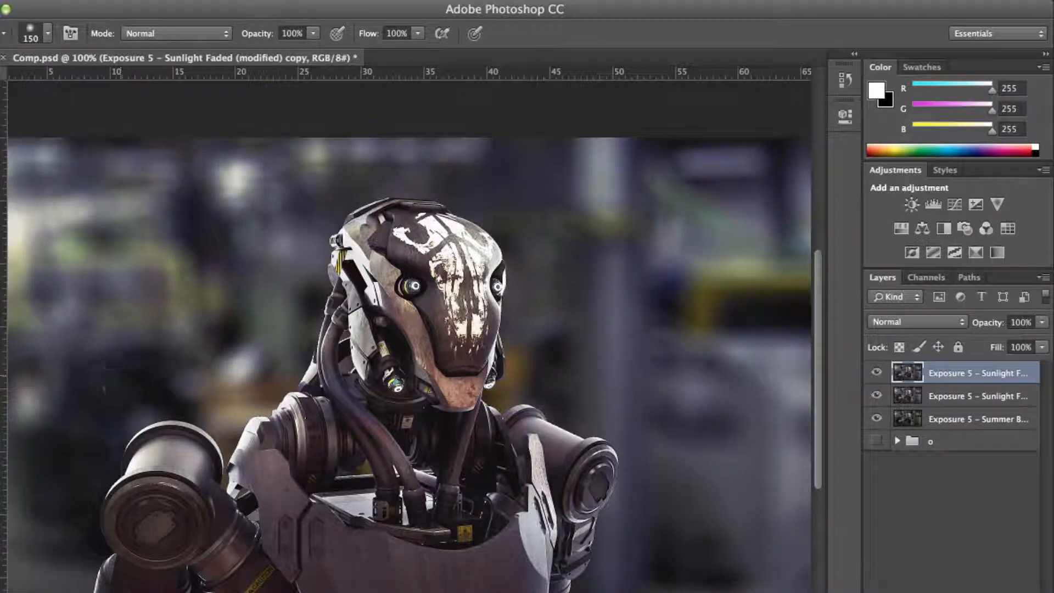
click(945, 591)
key(g)
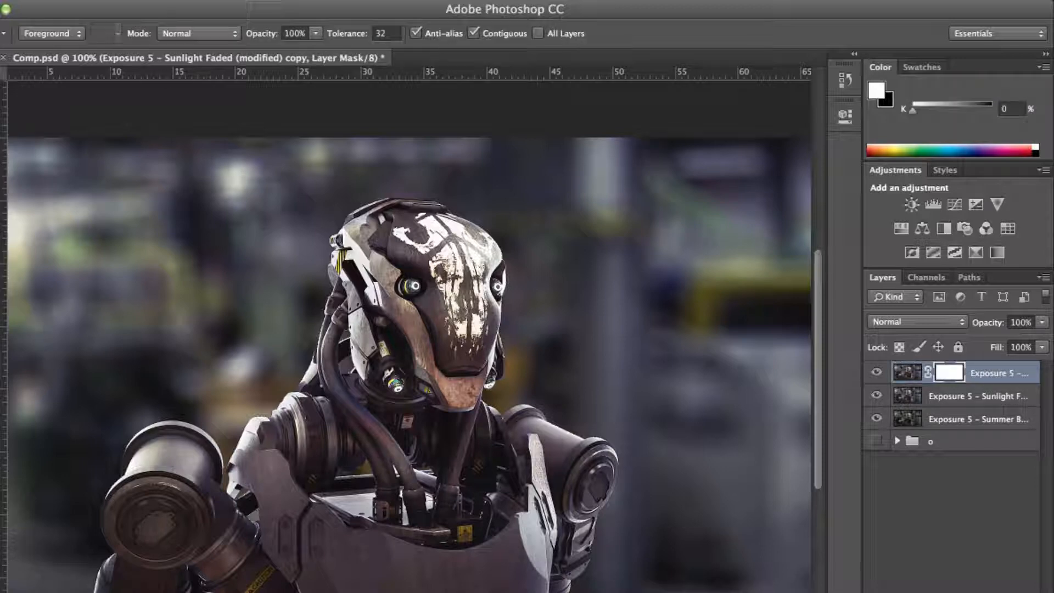
key(x)
click(335, 407)
key(x)
Paint white on the mask with a soft brush of about 45 to 70 px to reveal sharpening on the robot's face
key(b)
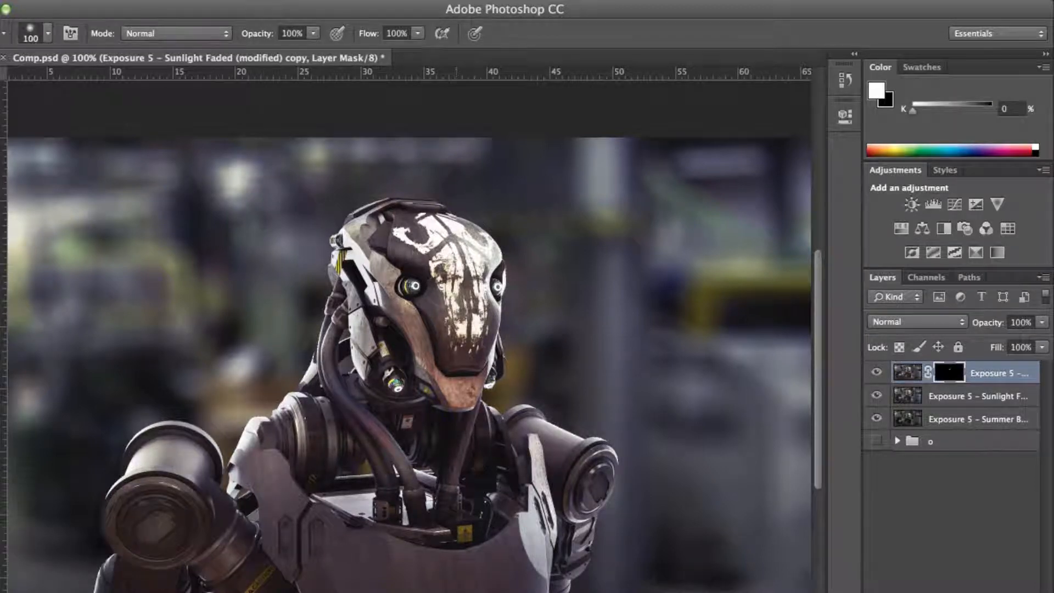
key(super+plus)
key(bracketright)
key(bracketright)
key(bracketright)
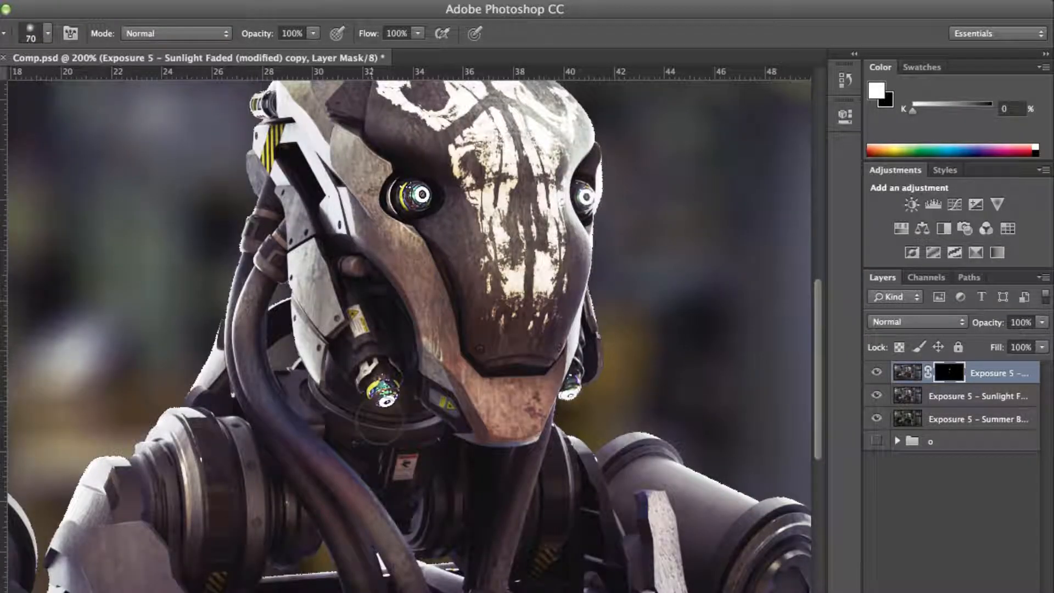
mouse_move(437, 232)
mouse_down()
mouse_move(471, 247)
mouse_move(441, 169)
mouse_up()
drag(440, 169, 484, 223)
key(bracketright)
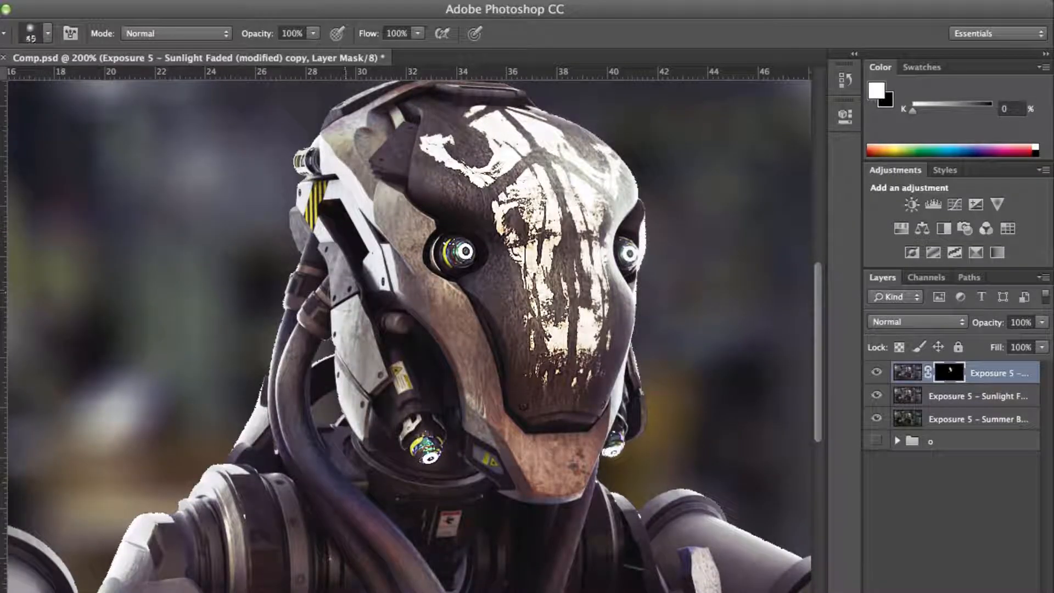
Reveal the sharpening along the robot's cheek plate, neck and hoses by painting white on the mask with a 45 px brush
drag(359, 378, 359, 410)
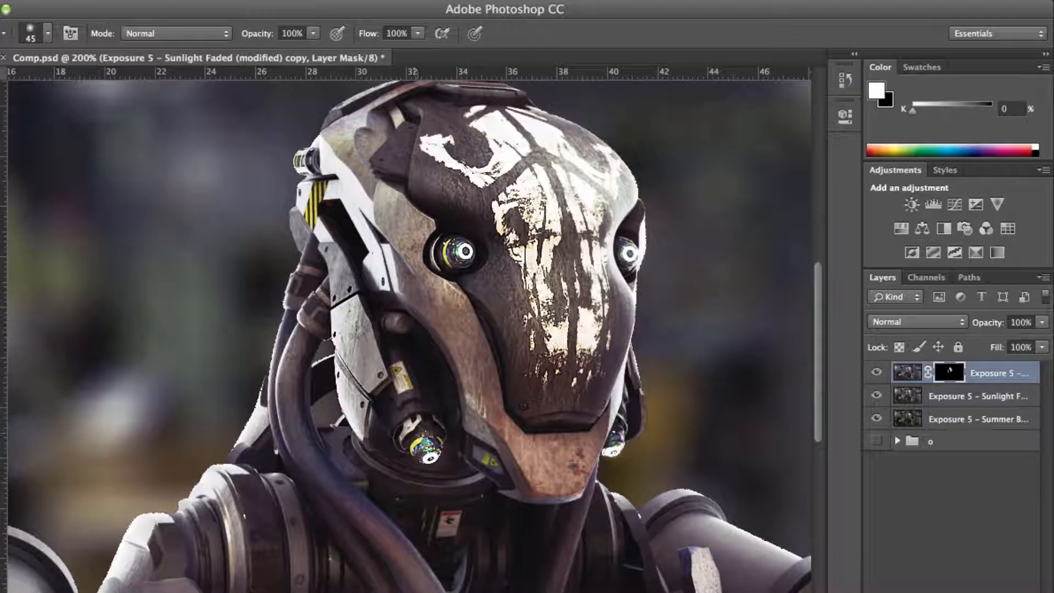
drag(343, 506, 356, 385)
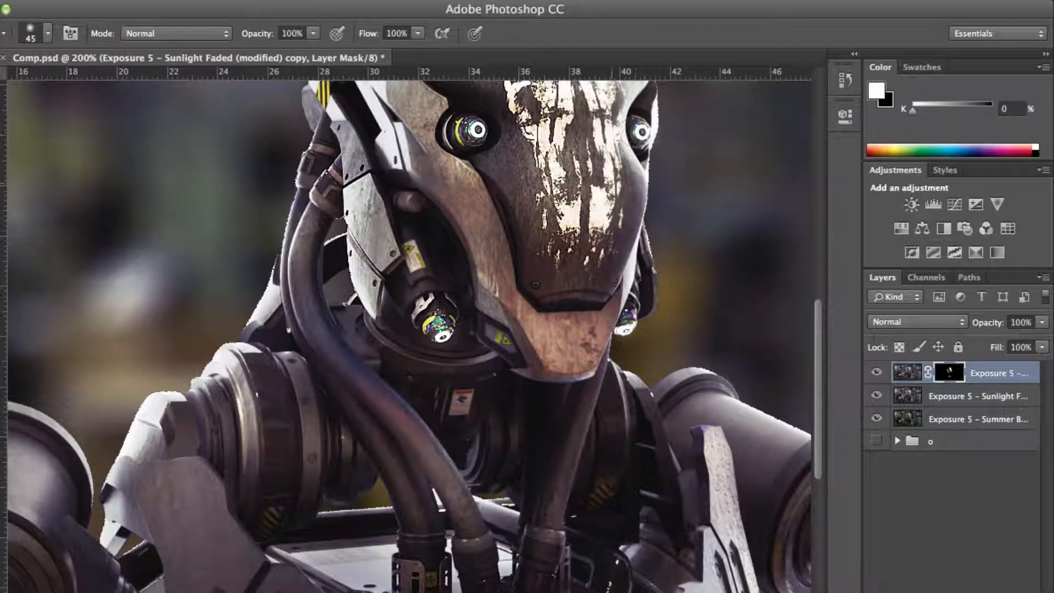
drag(482, 424, 580, 398)
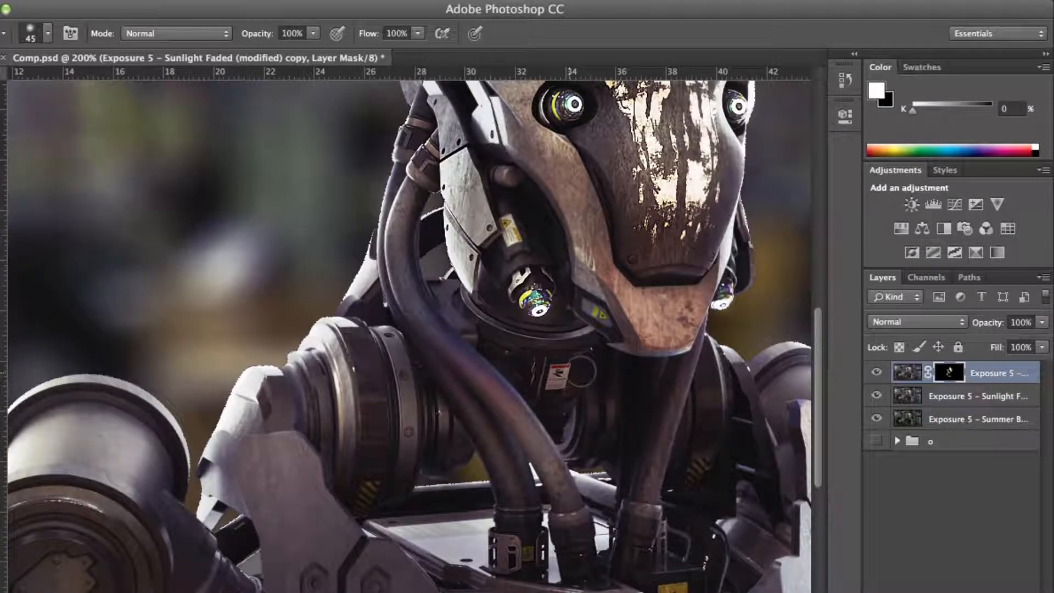
mouse_move(608, 345)
mouse_down()
mouse_move(610, 421)
mouse_move(593, 467)
mouse_move(557, 275)
mouse_up()
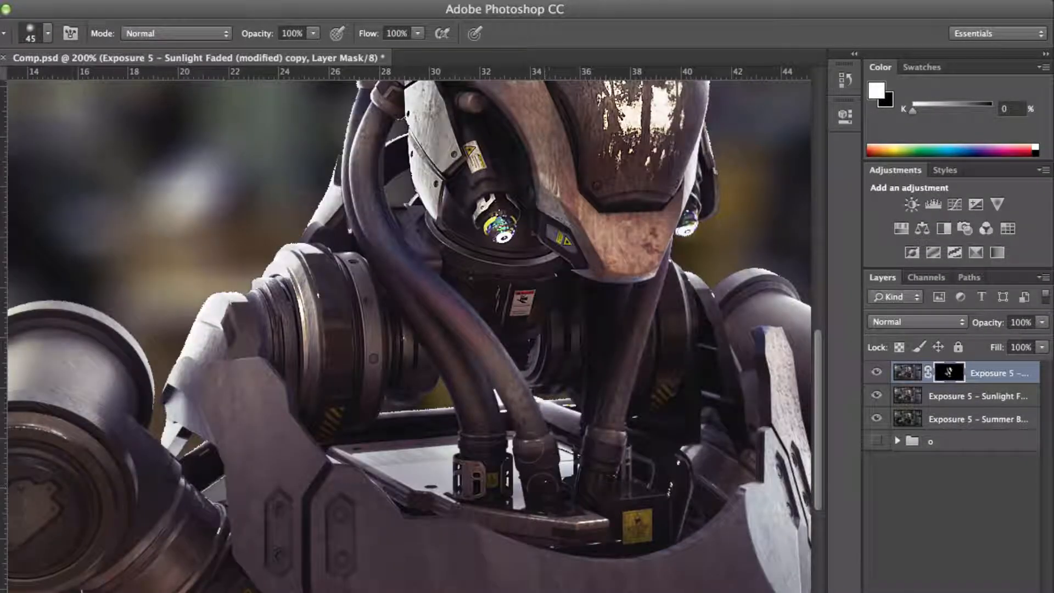
key(super+minus)
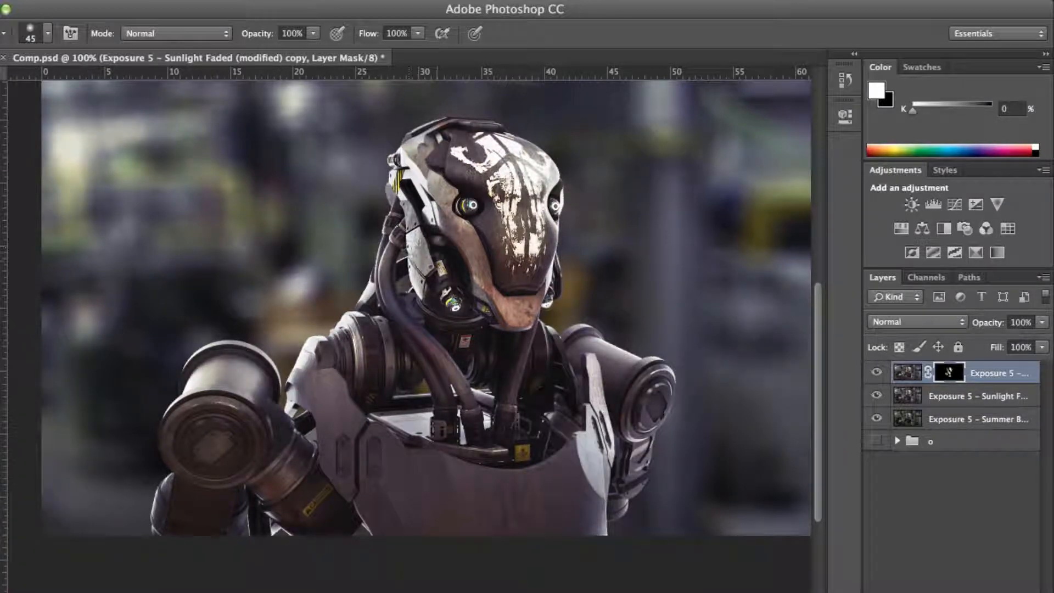
scroll(443, 552, down, 3)
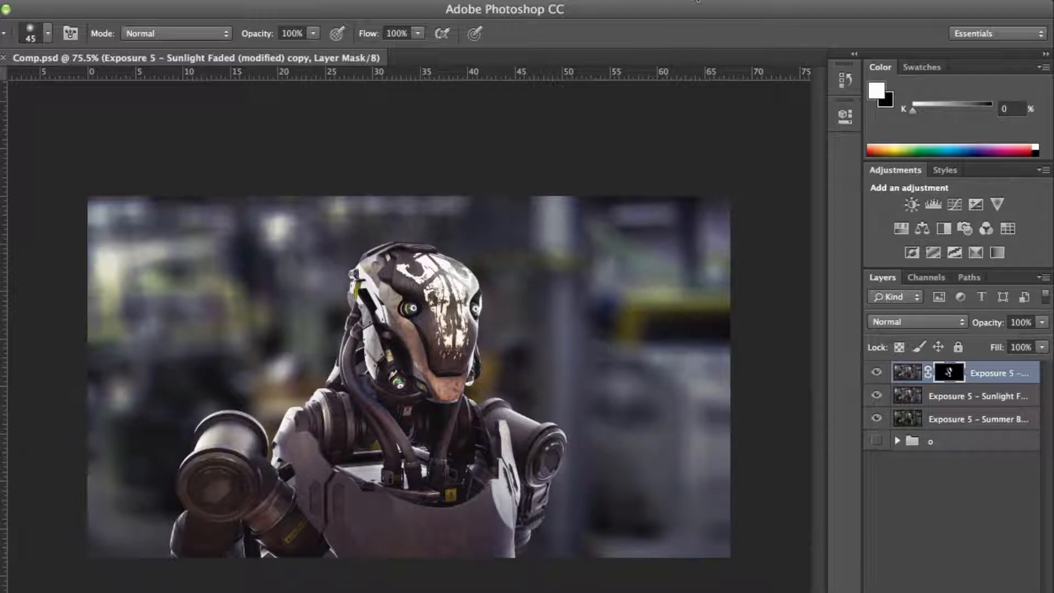
Group the three Exposure 5 layers together
key(c)
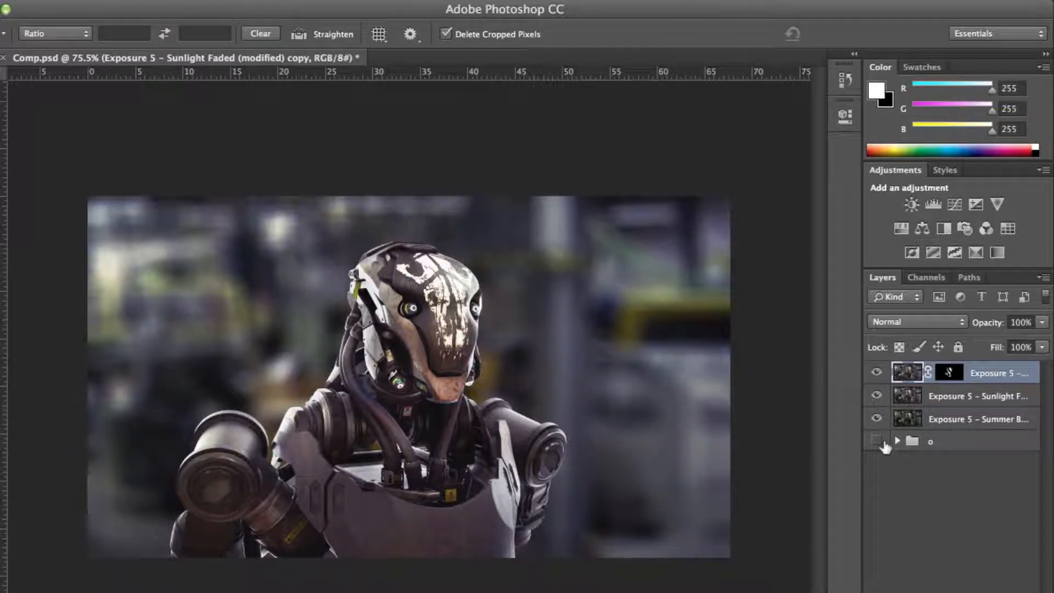
scroll(670, 430, down, 3)
scroll(605, 407, up, 3)
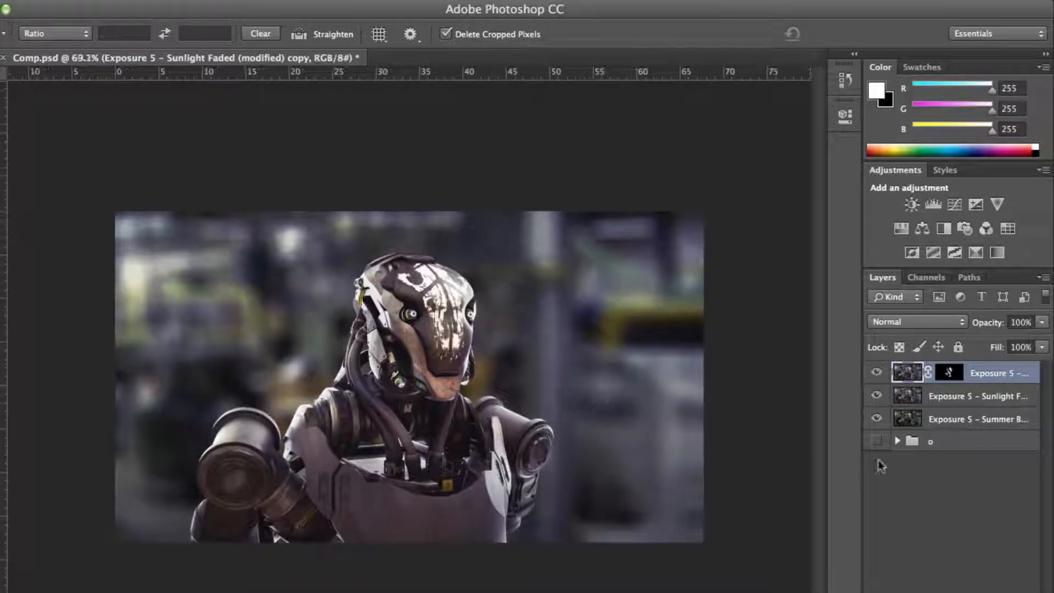
shift+click(914, 423)
key(ctrl+g)
Duplicate the Exposure layer group and merge the copy into a single layer
right_click(966, 379)
click(875, 276)
key(Return)
right_click(932, 373)
click(828, 532)
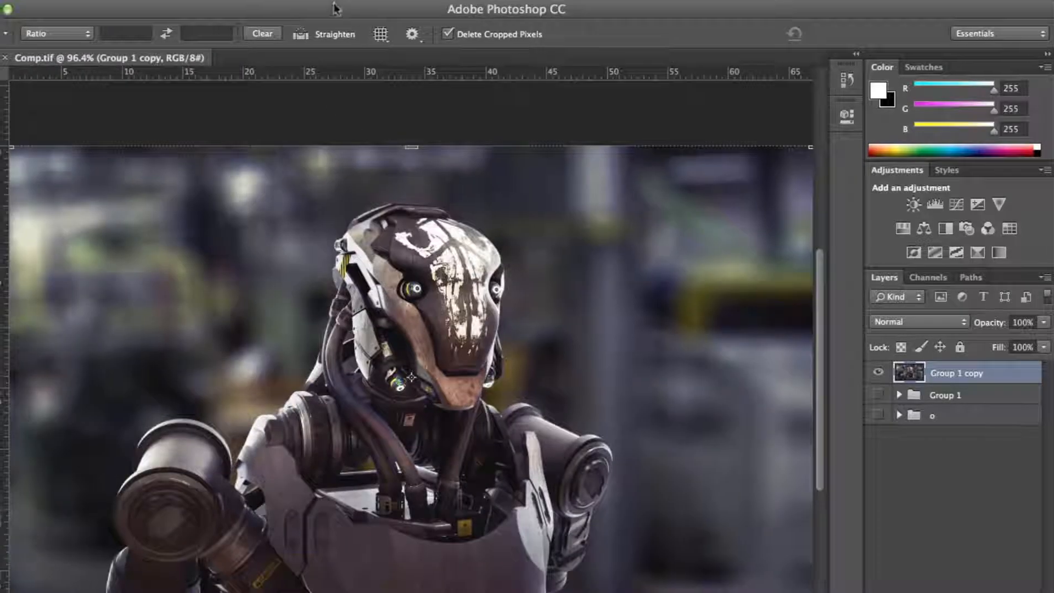
Apply a custom Lens Correction to the merged copy with Fix Red/Cyan Fringe at +100 for chromatic aberration
click(334, 3)
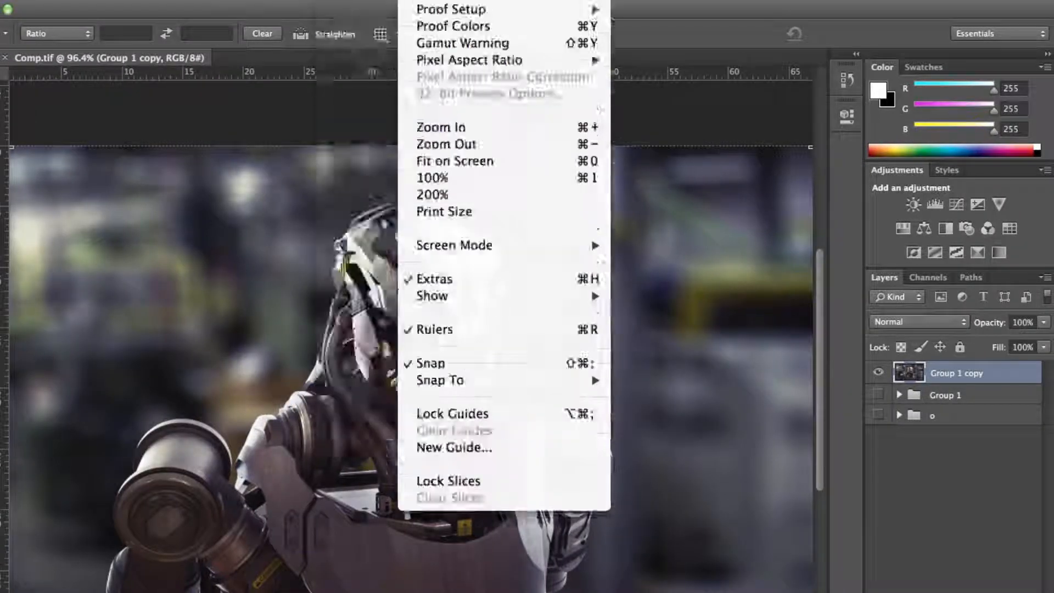
click(387, 127)
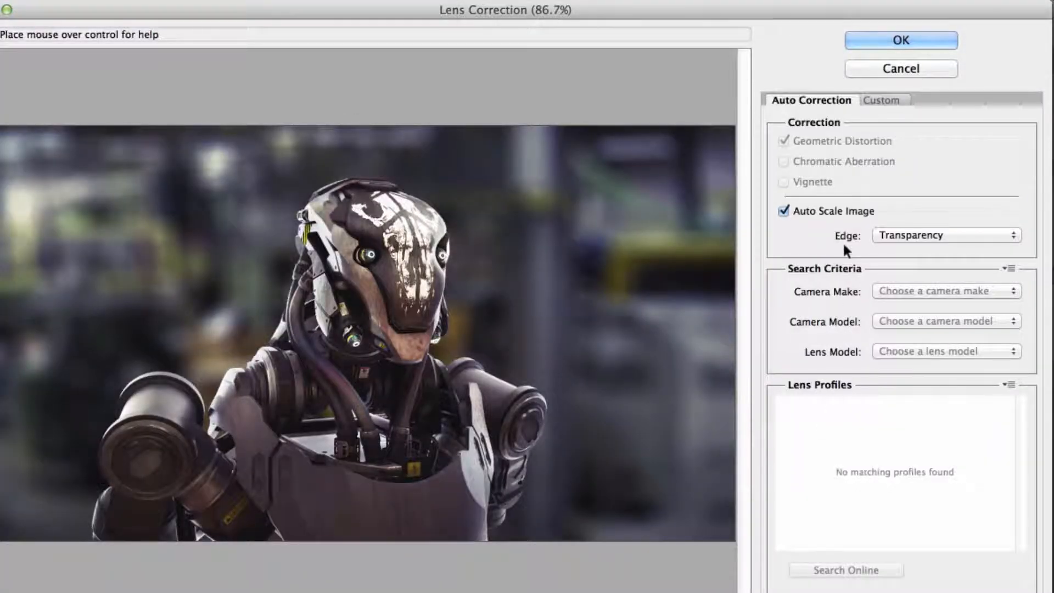
click(880, 99)
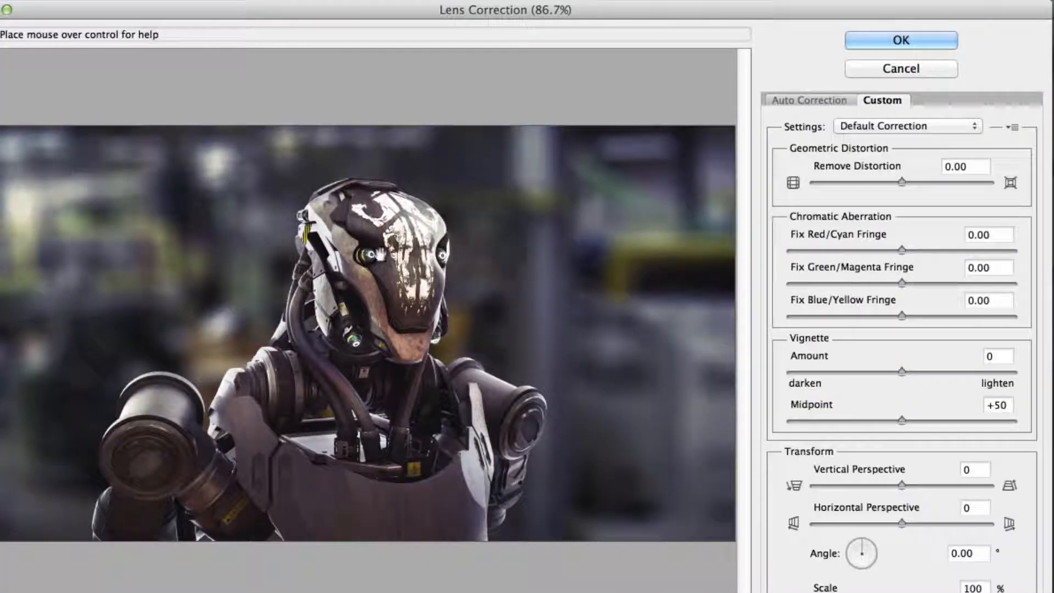
key(super+equal)
key(super+equal)
drag(901, 250, 1026, 251)
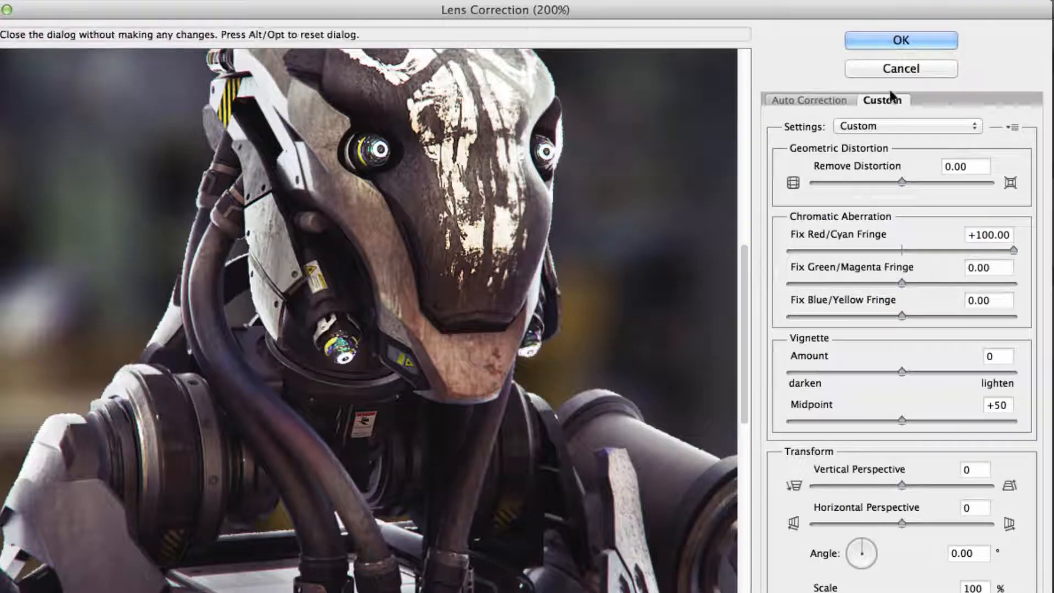
click(901, 40)
Examine the red/cyan fringing on the robot's face and edges up close and at 100% view
key(super+equal)
key(super+equal)
key(super+equal)
key(super+z)
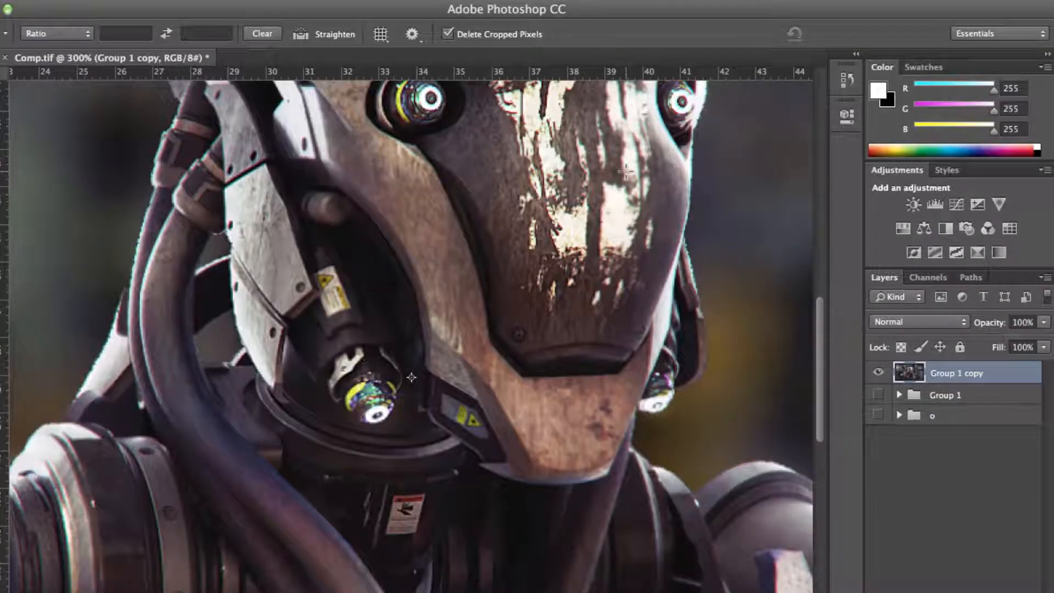
key(super+minus)
key(super+minus)
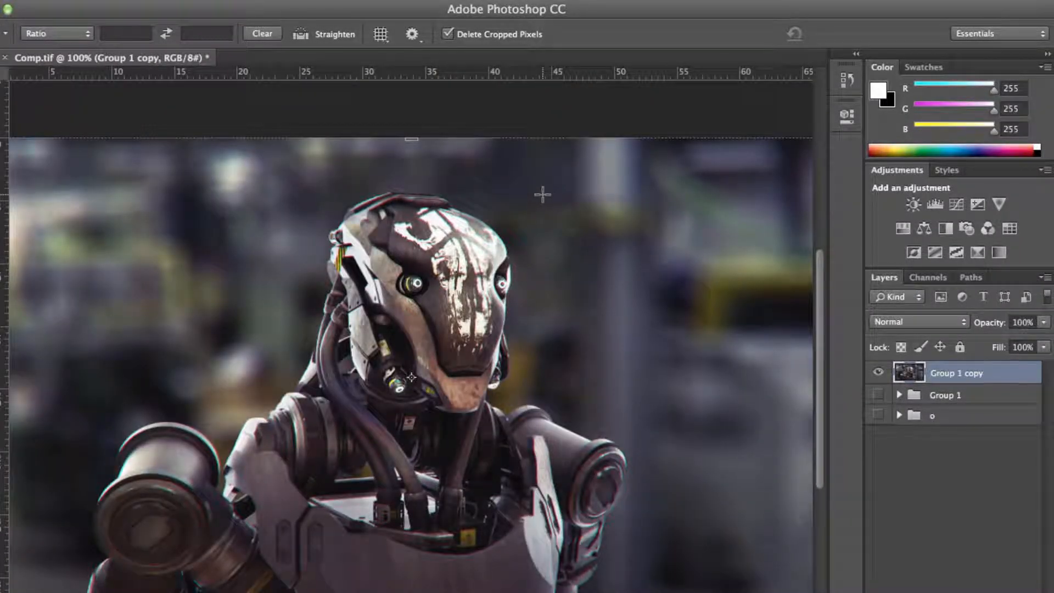
scroll(440, 181, left, 3)
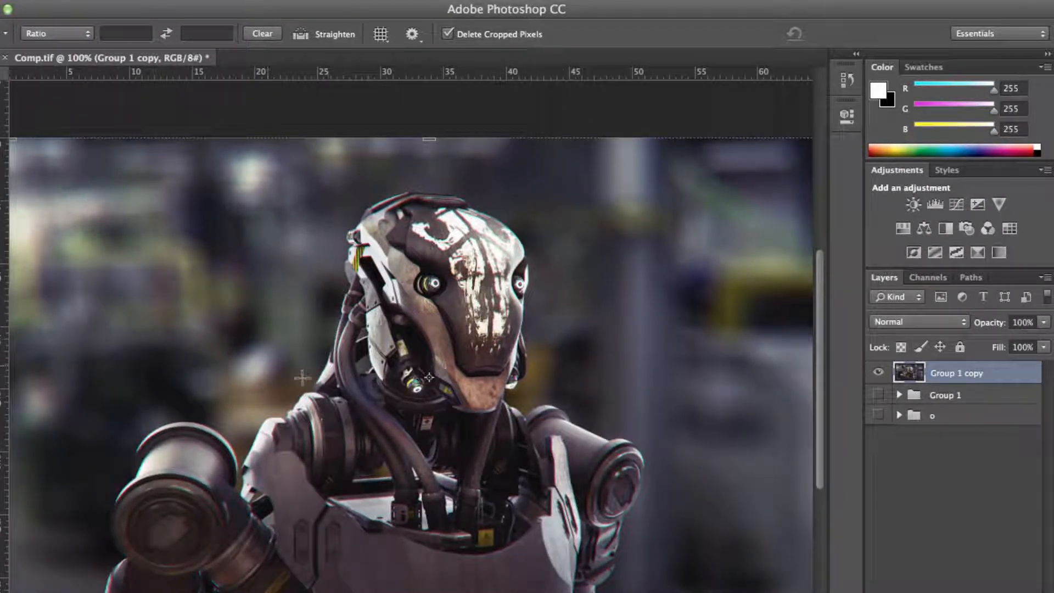
click(330, 0)
click(385, 130)
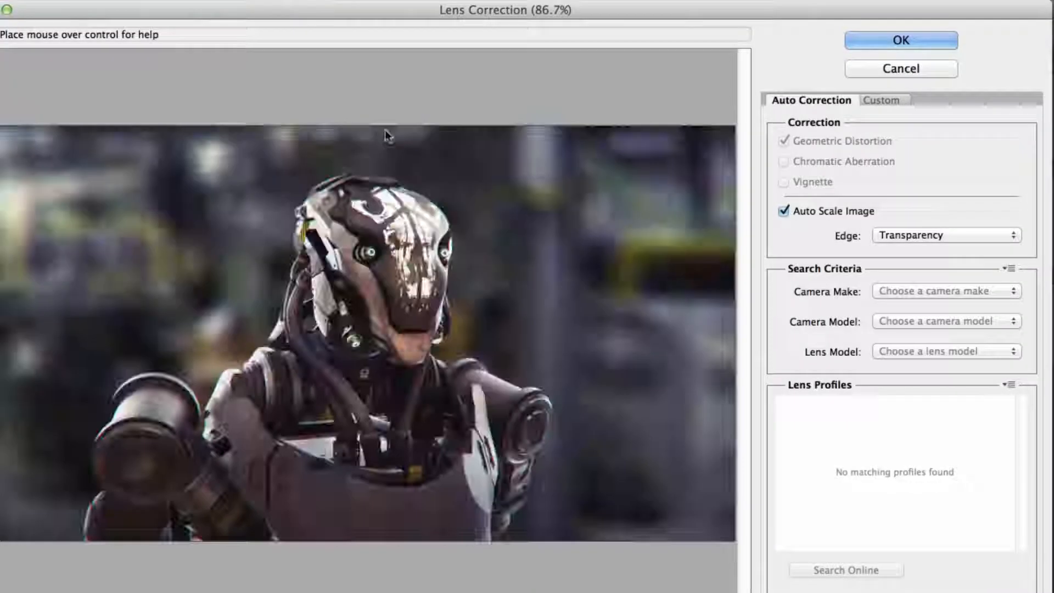
click(884, 70)
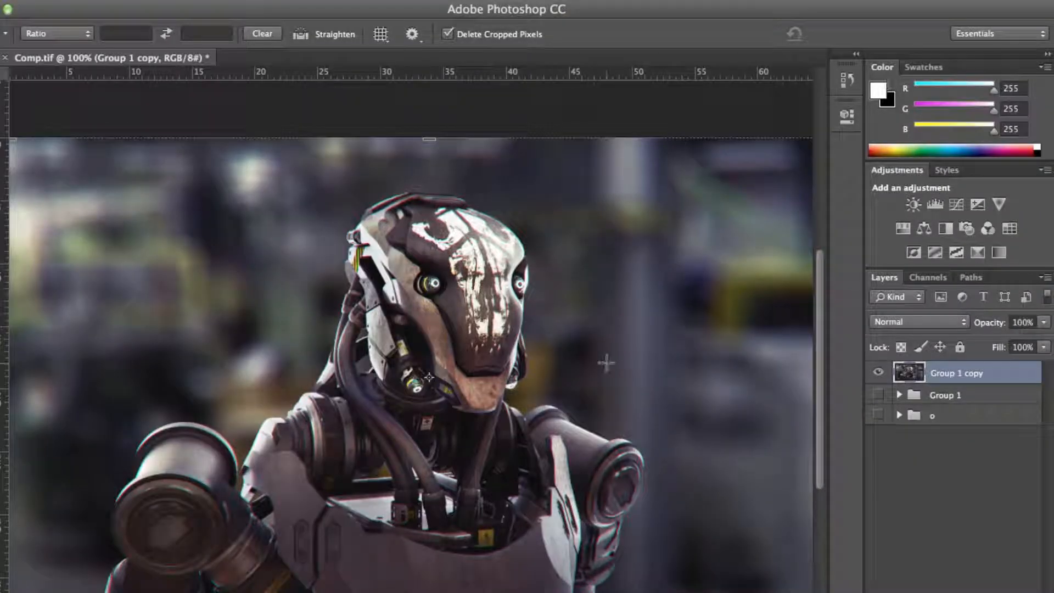
click(700, 1)
click(735, 11)
click(343, 2)
click(388, 127)
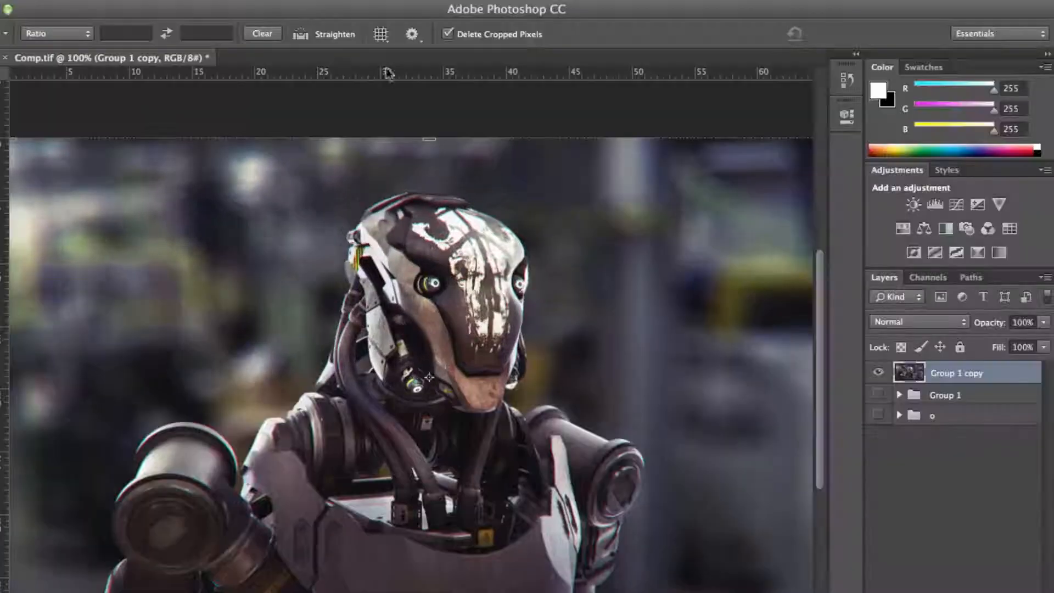
Apply a custom Lens Correction with Vignette Amount -60 to the merged copy layer
click(343, 2)
click(422, 127)
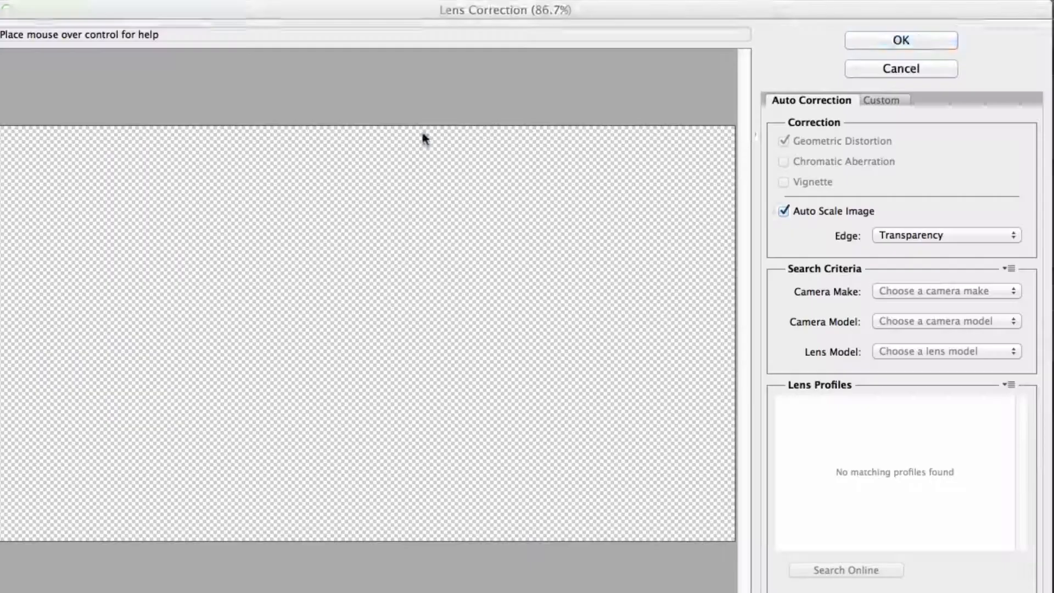
click(884, 99)
drag(900, 371, 831, 368)
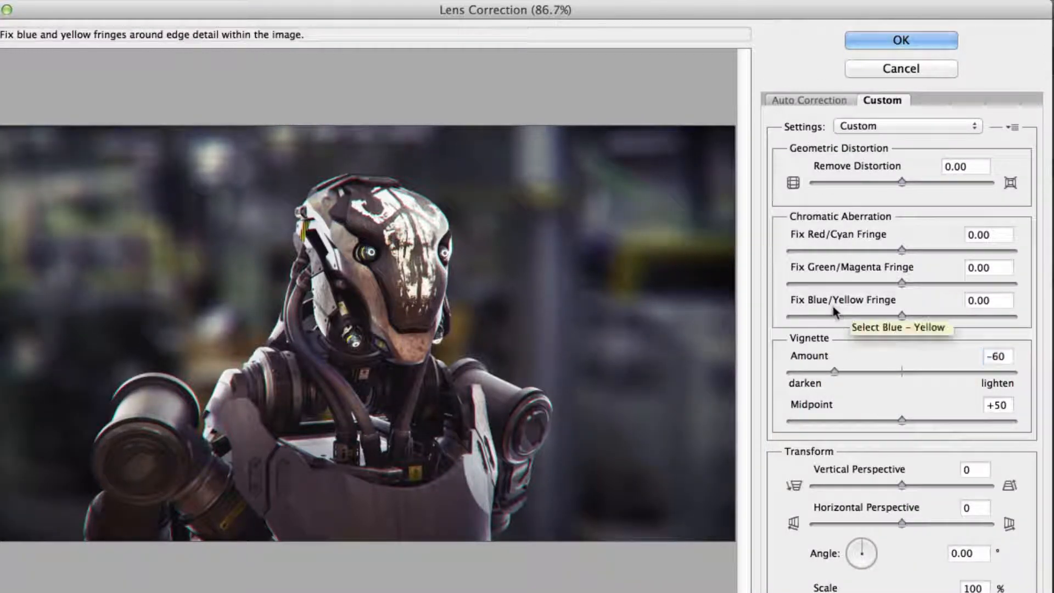
click(900, 40)
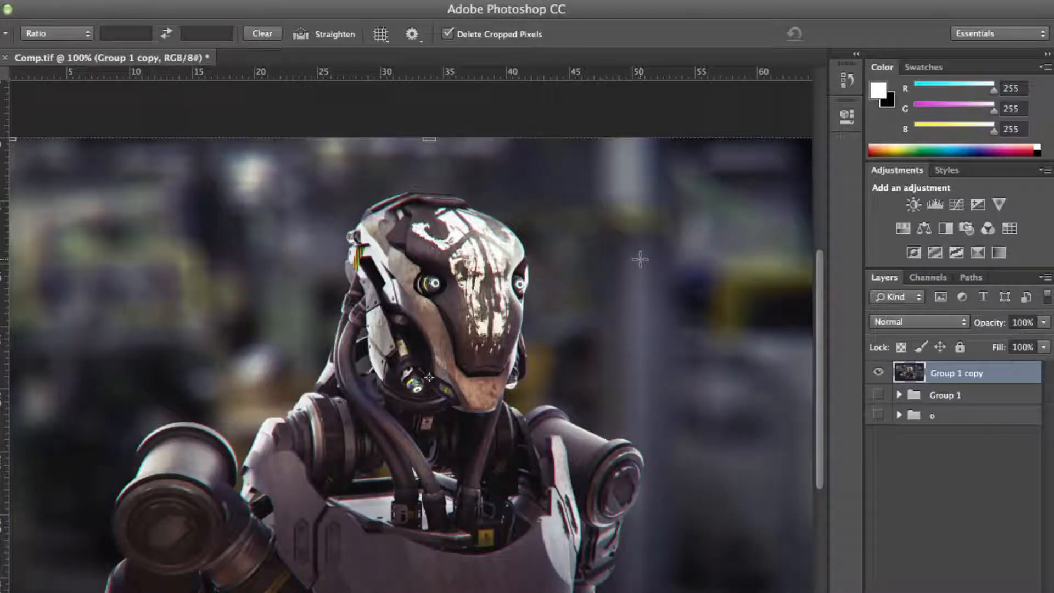
Add a new layer above the merged copy, set its blend mode to Overlay, and switch to the Brush tool
key(super+minus)
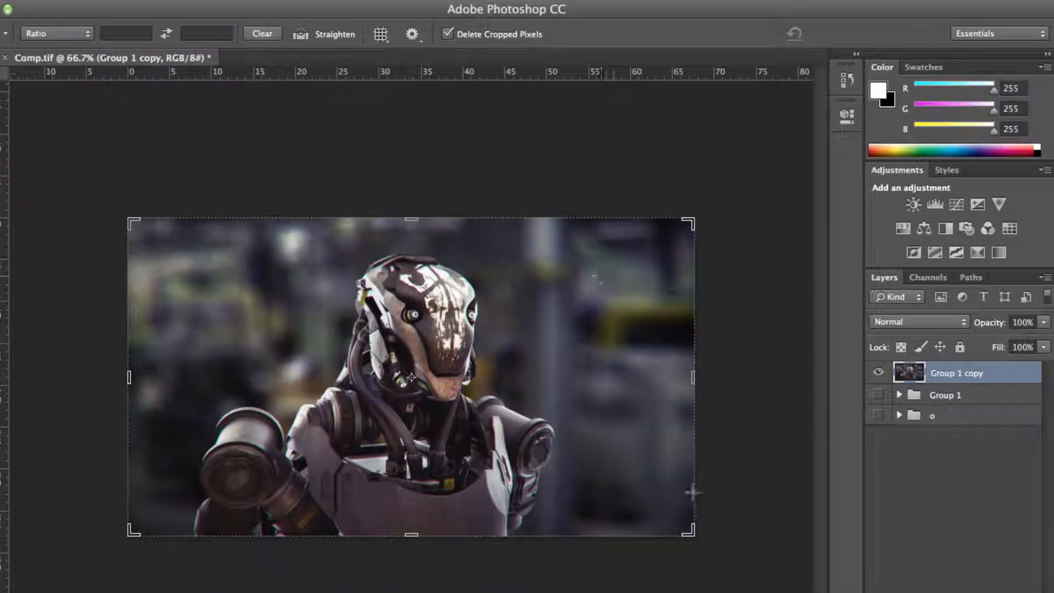
key(super+shift+alt+n)
key(b)
click(933, 322)
click(918, 494)
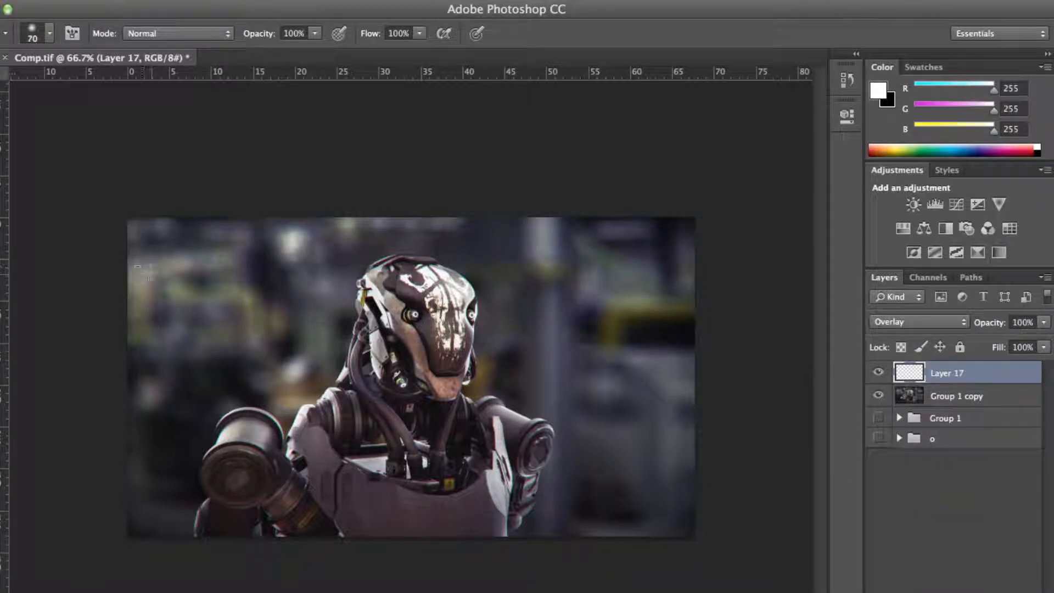
Paint a soft white glow over the upper-left background with a 0% hardness round brush, enlarging it to 1200 px
right_click(161, 243)
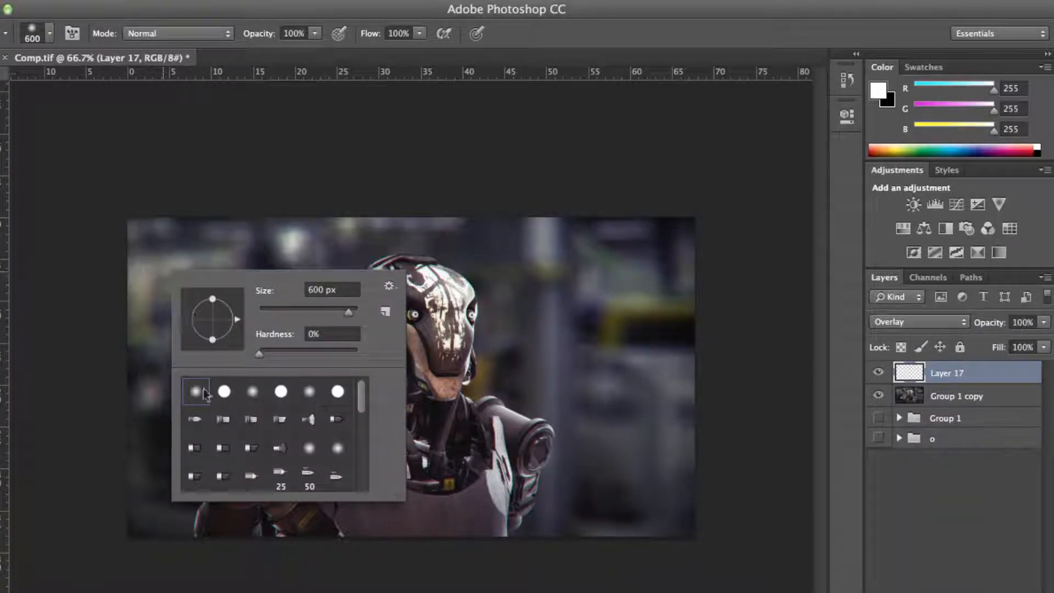
key(Escape)
right_click(249, 311)
key(Escape)
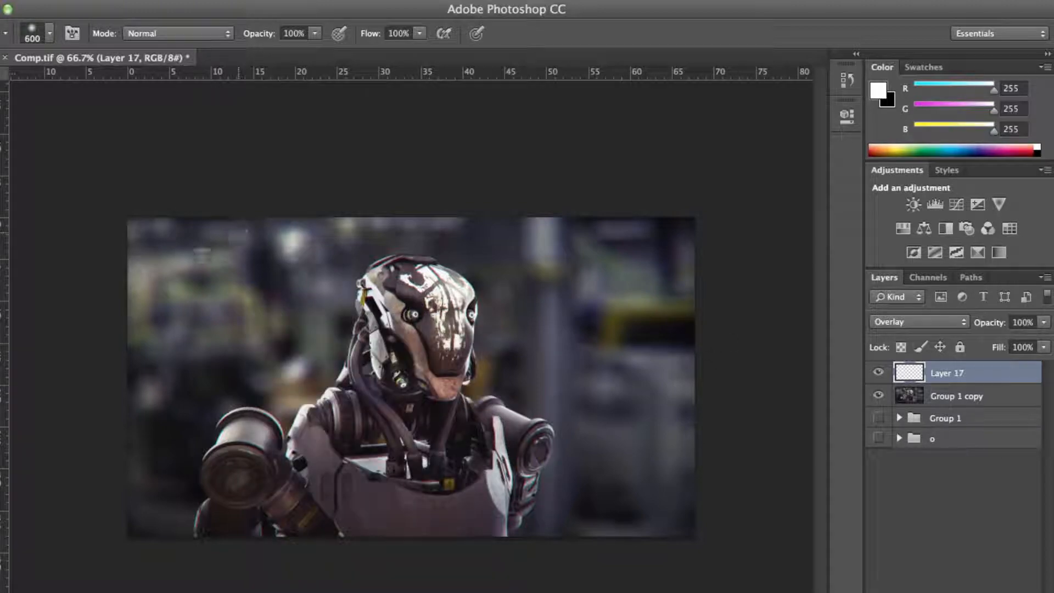
click(141, 243)
click(144, 278)
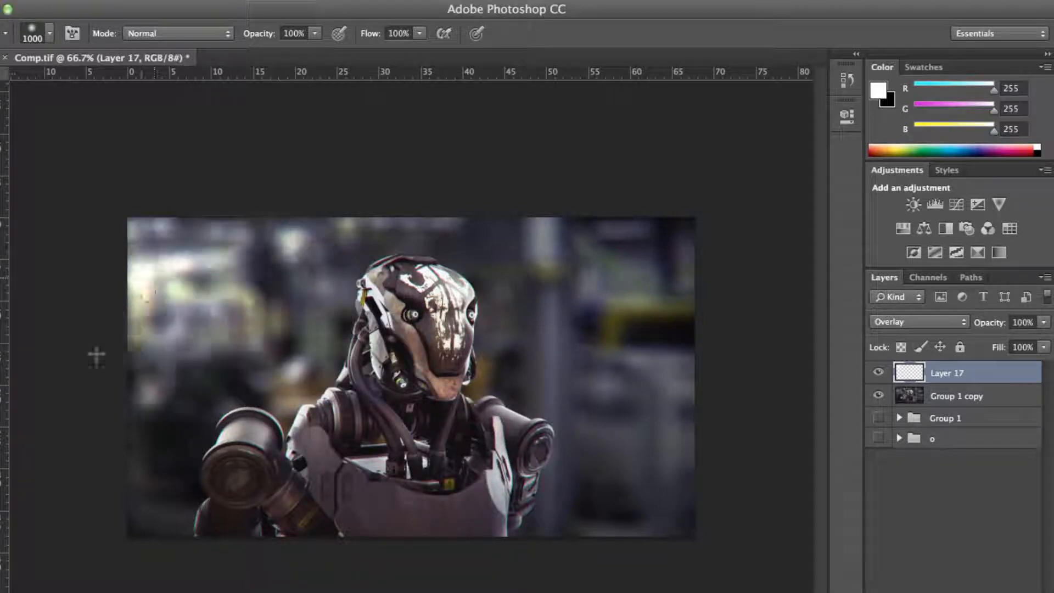
click(157, 236)
key(])
click(159, 245)
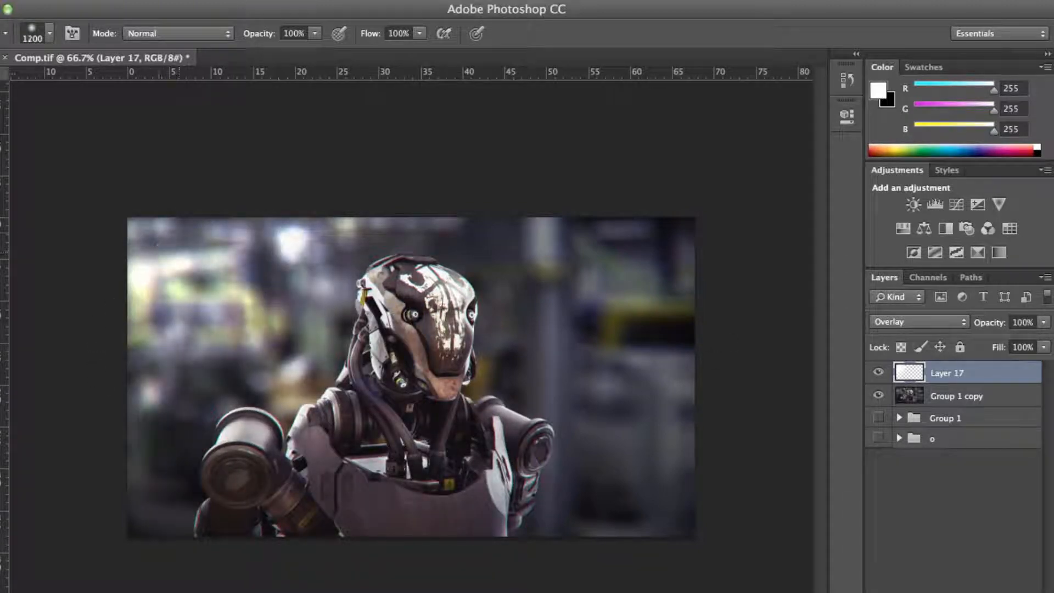
Lower the opacity of the Overlay glow layer to soften the light in the background
key(super+plus)
key(super+minus)
key(super+minus)
key(super+minus)
key(super+minus)
key(super+minus)
key(super+plus)
key(super+plus)
key(super+plus)
key(super+plus)
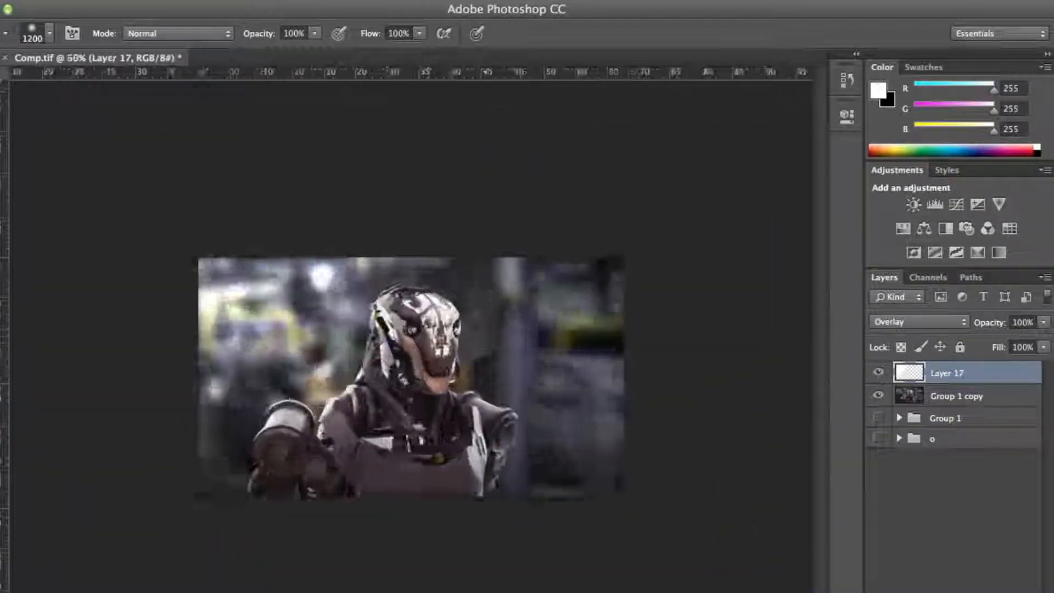
text(75)
key(Return)
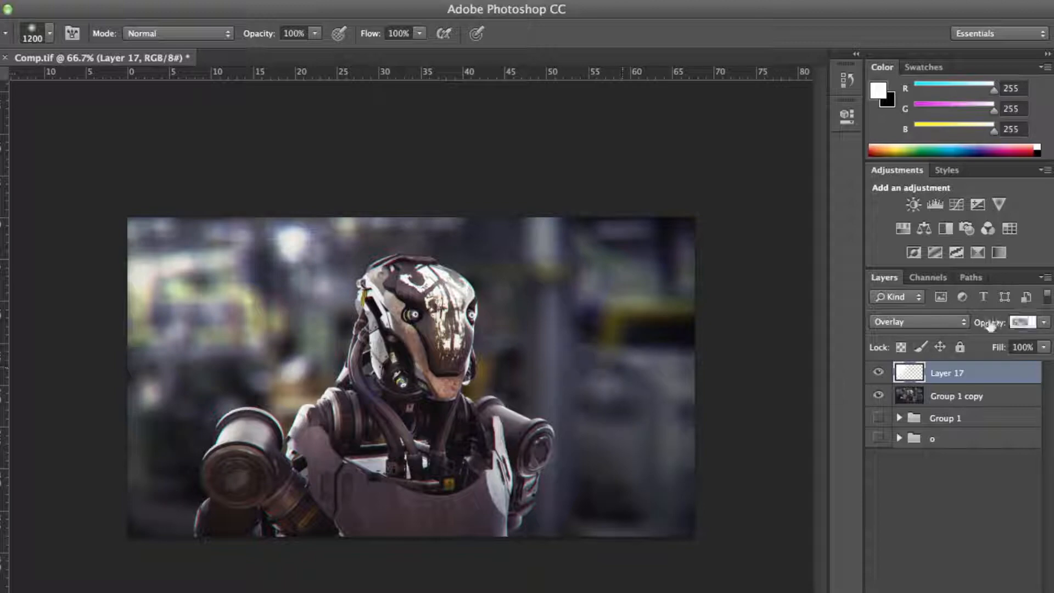
drag(994, 324, 986, 330)
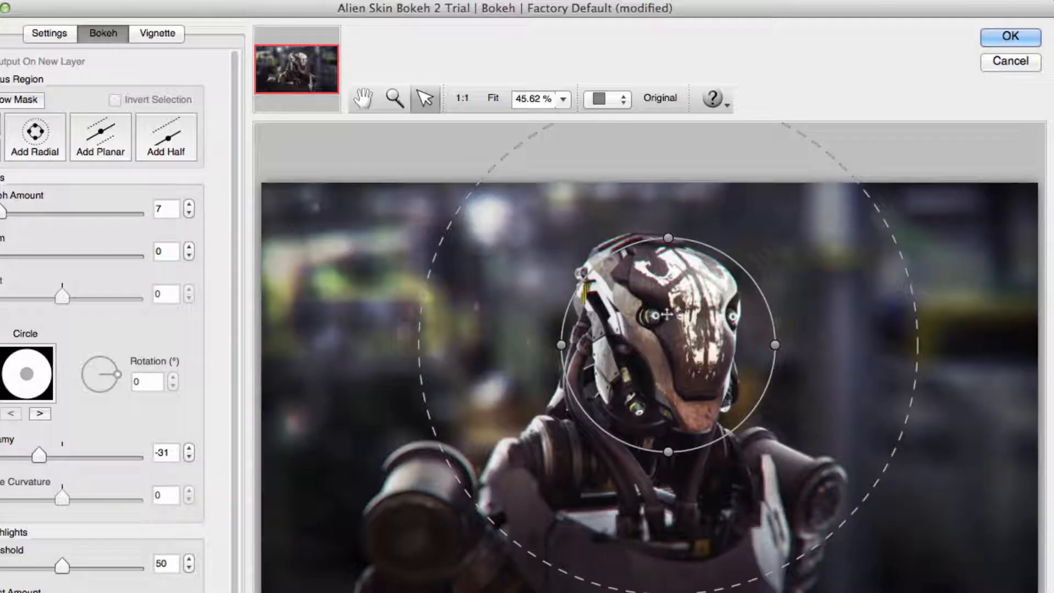
Reposition the Bokeh filter's radial focus region over the robot's face and check the blur around it up close
mouse_move(653, 346)
mouse_down()
mouse_move(644, 334)
mouse_move(671, 339)
mouse_up()
drag(674, 303, 705, 333)
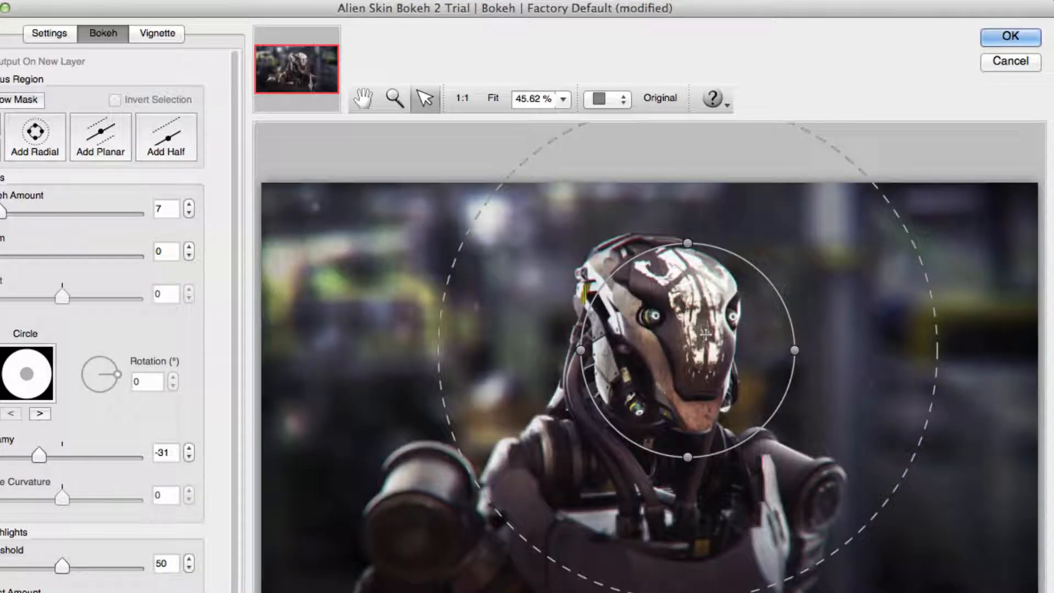
key(super+plus)
key(super+plus)
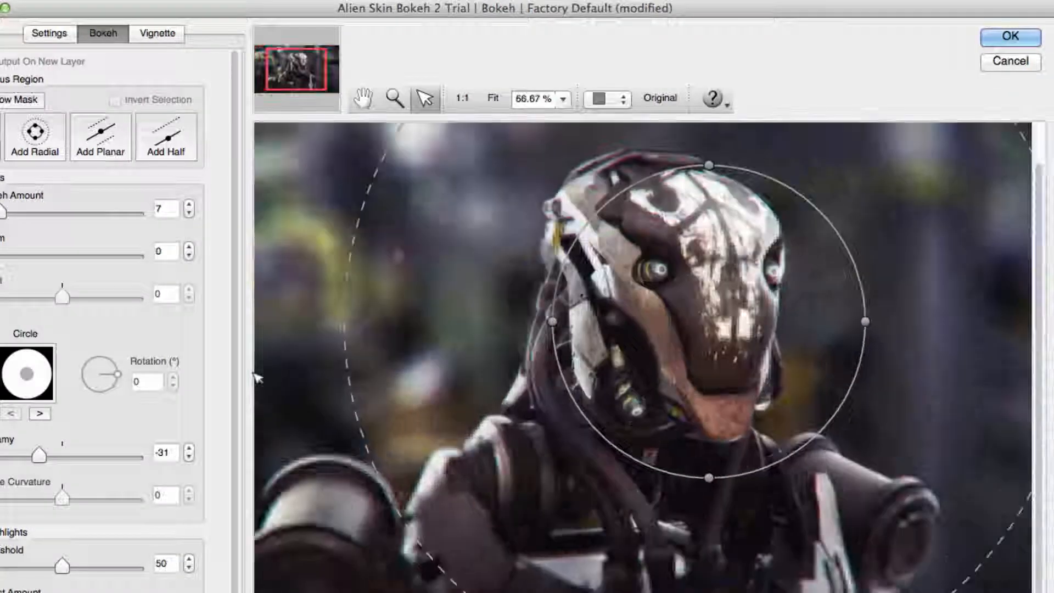
key(super+minus)
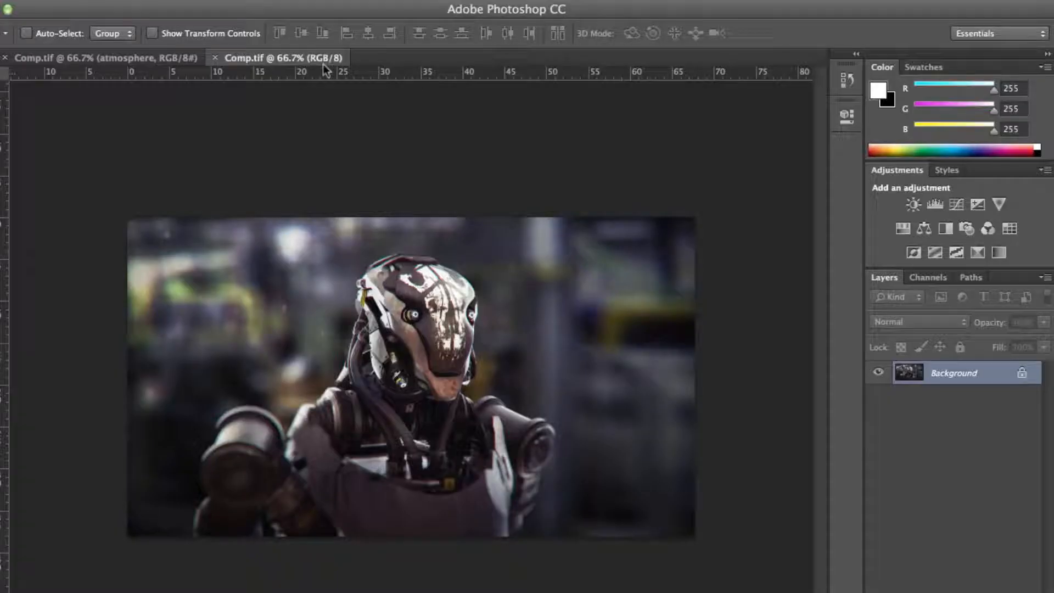
Compare the layered composite with the flattened version and examine the flattened image at 100% view
click(181, 57)
click(254, 57)
key(super+plus)
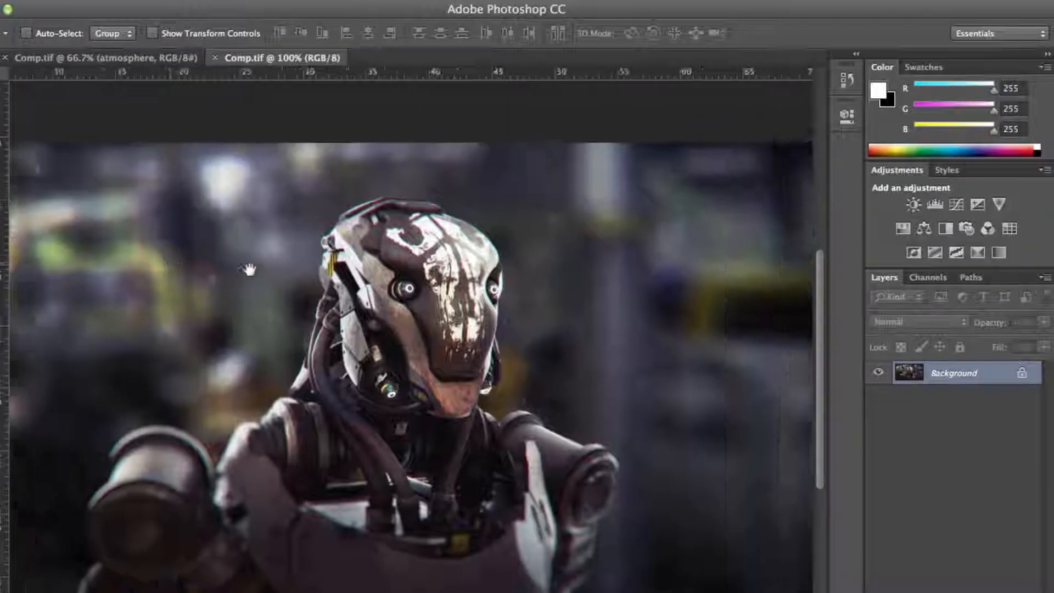